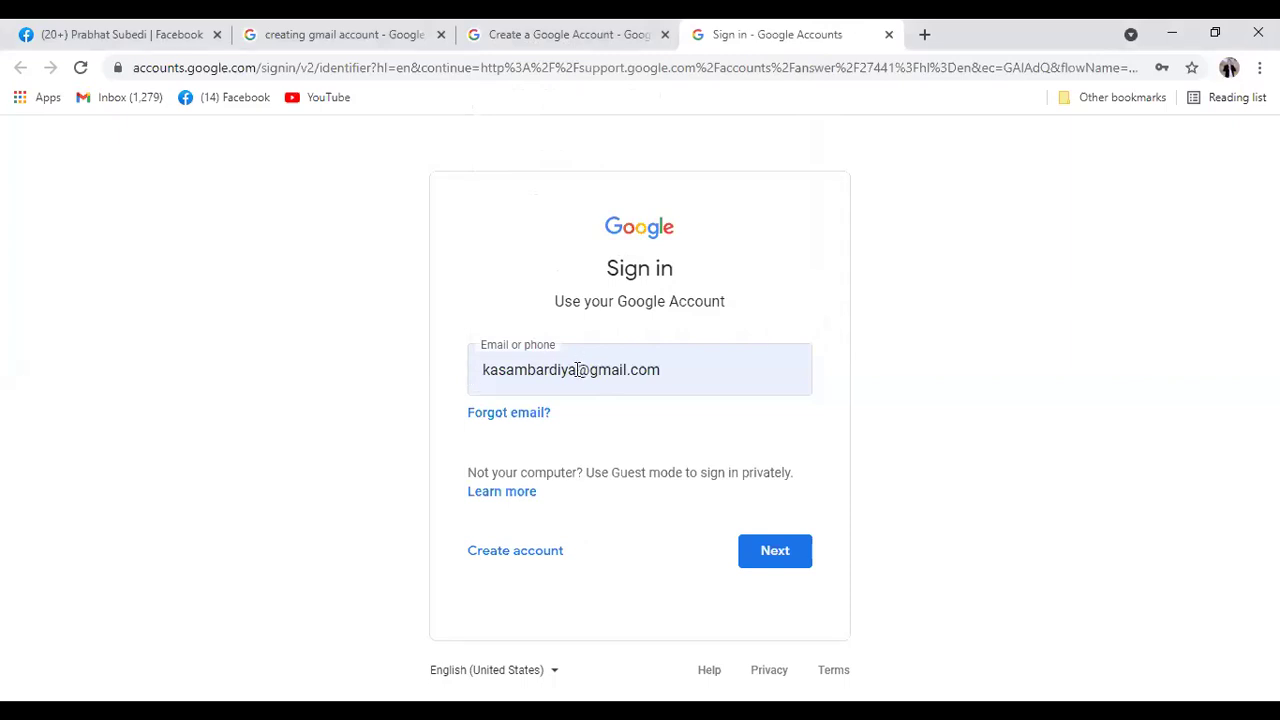
- Replace the name part of the sign-in email address with a different Gmail name
left_click_drag(577, 369, 446, 362)
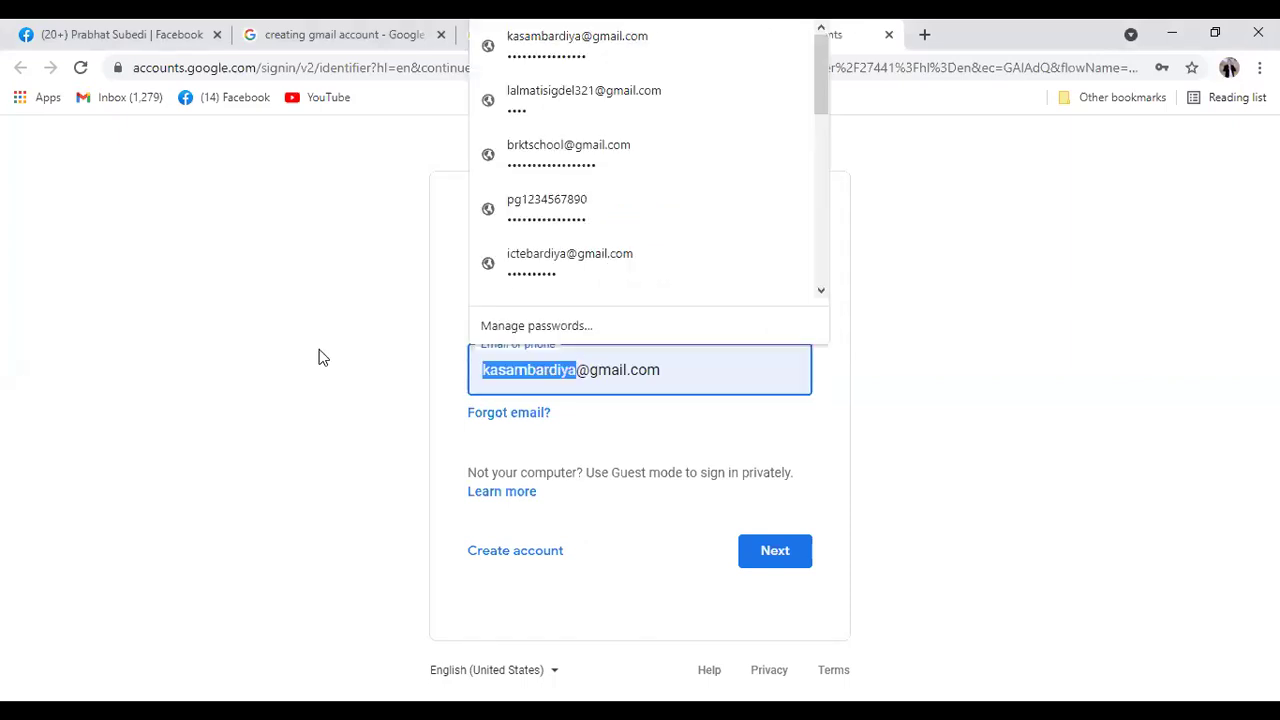
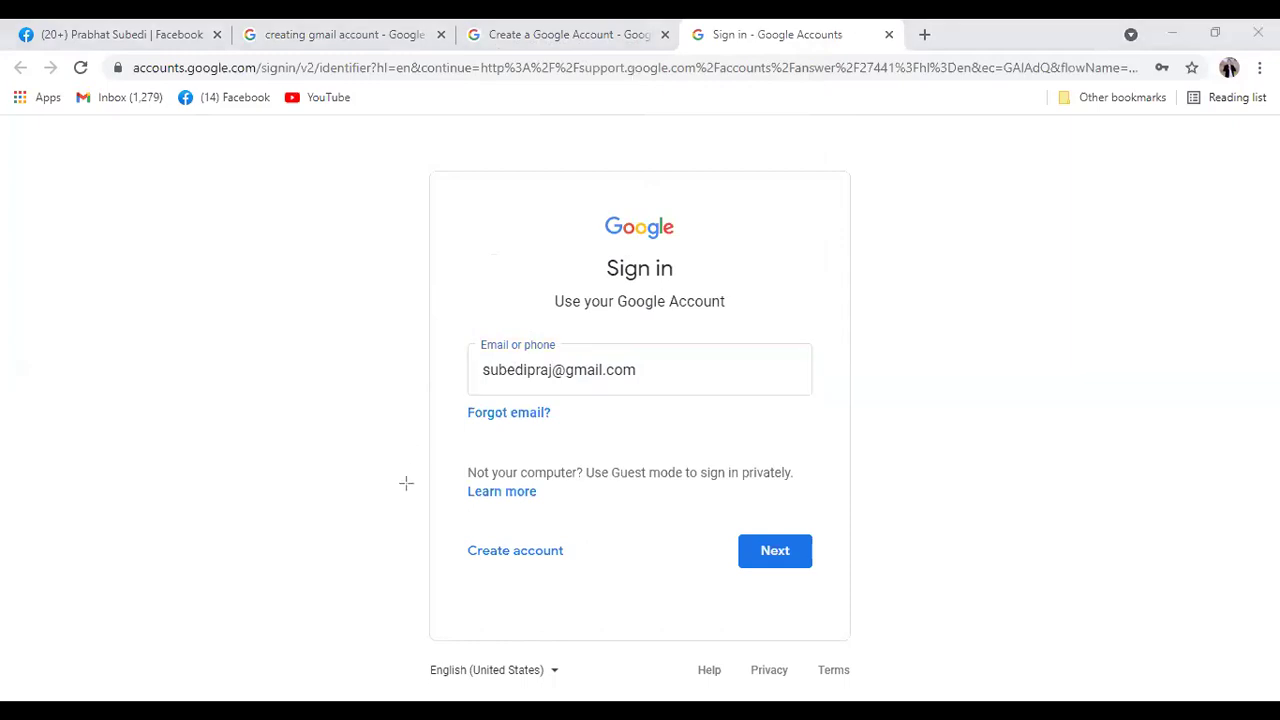
mouse_move(380, 485)
left_mouse_down()
mouse_move(426, 560)
mouse_move(737, 614)
mouse_move(836, 594)
left_mouse_up()
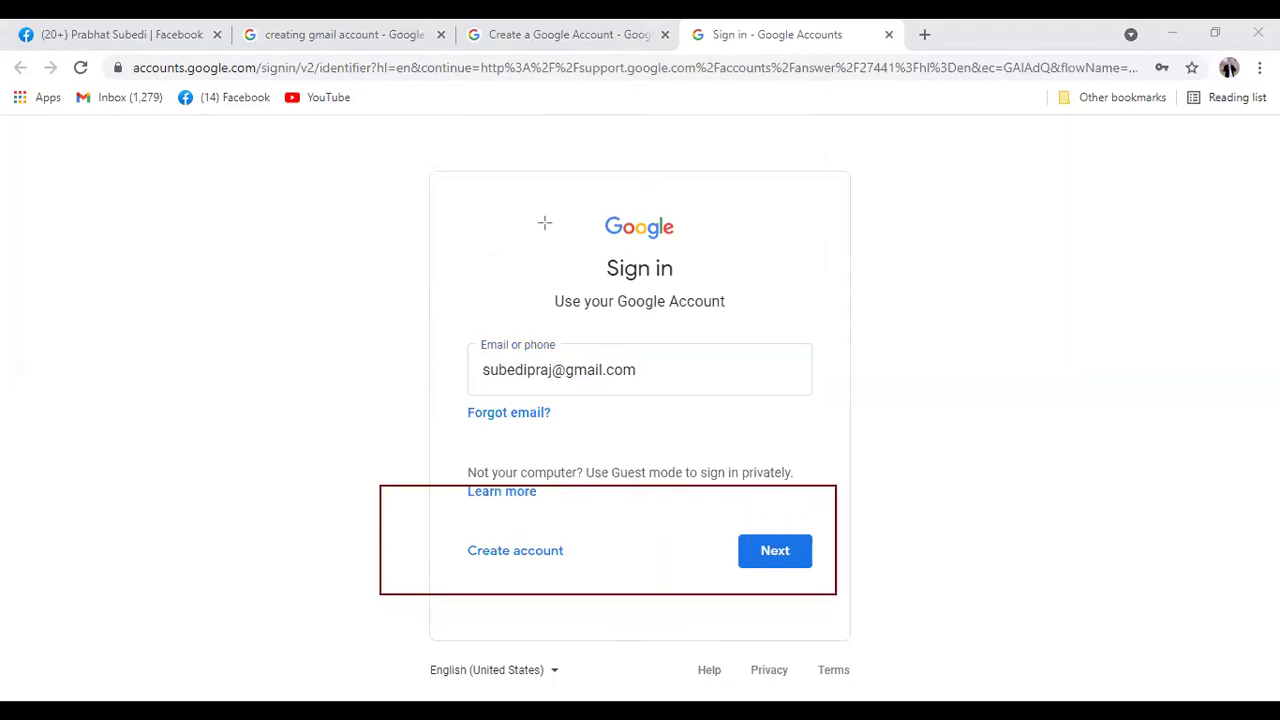
mouse_move(200, 284)
left_mouse_down()
mouse_move(443, 466)
mouse_move(486, 535)
mouse_move(505, 522)
left_mouse_up()
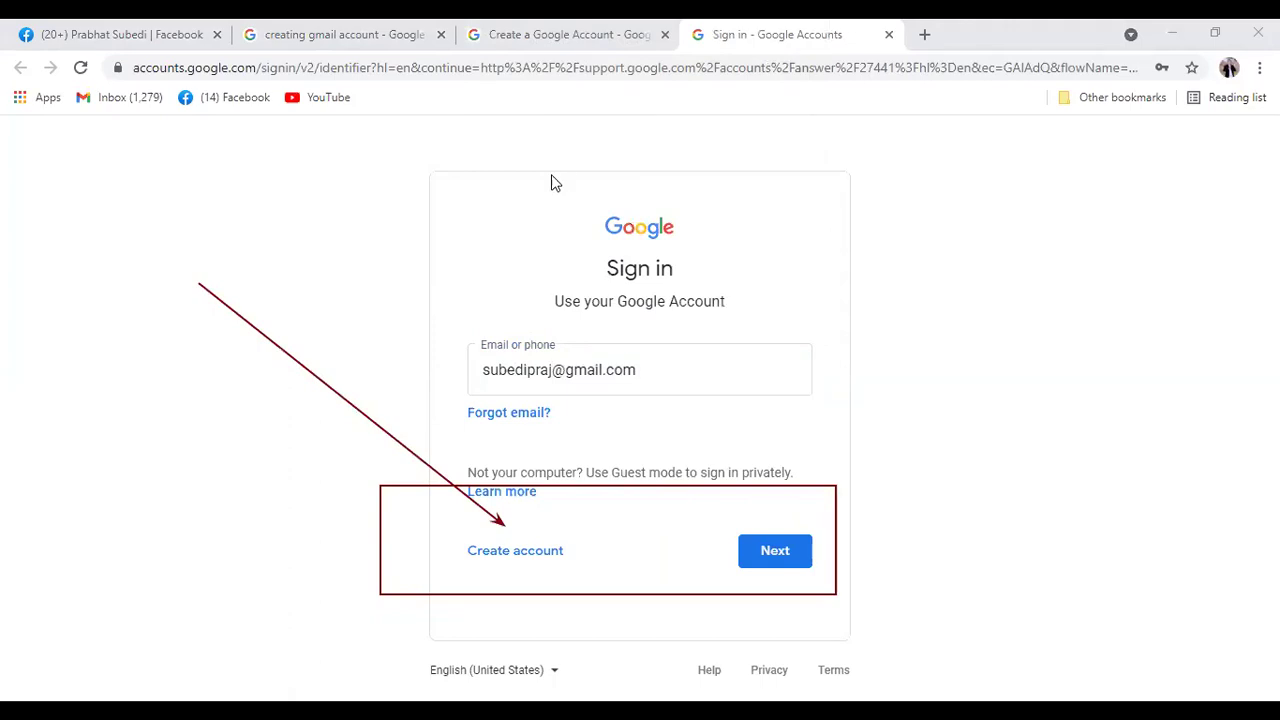
mouse_move(421, 524)
left_mouse_down()
mouse_move(517, 569)
mouse_move(605, 581)
left_mouse_up()
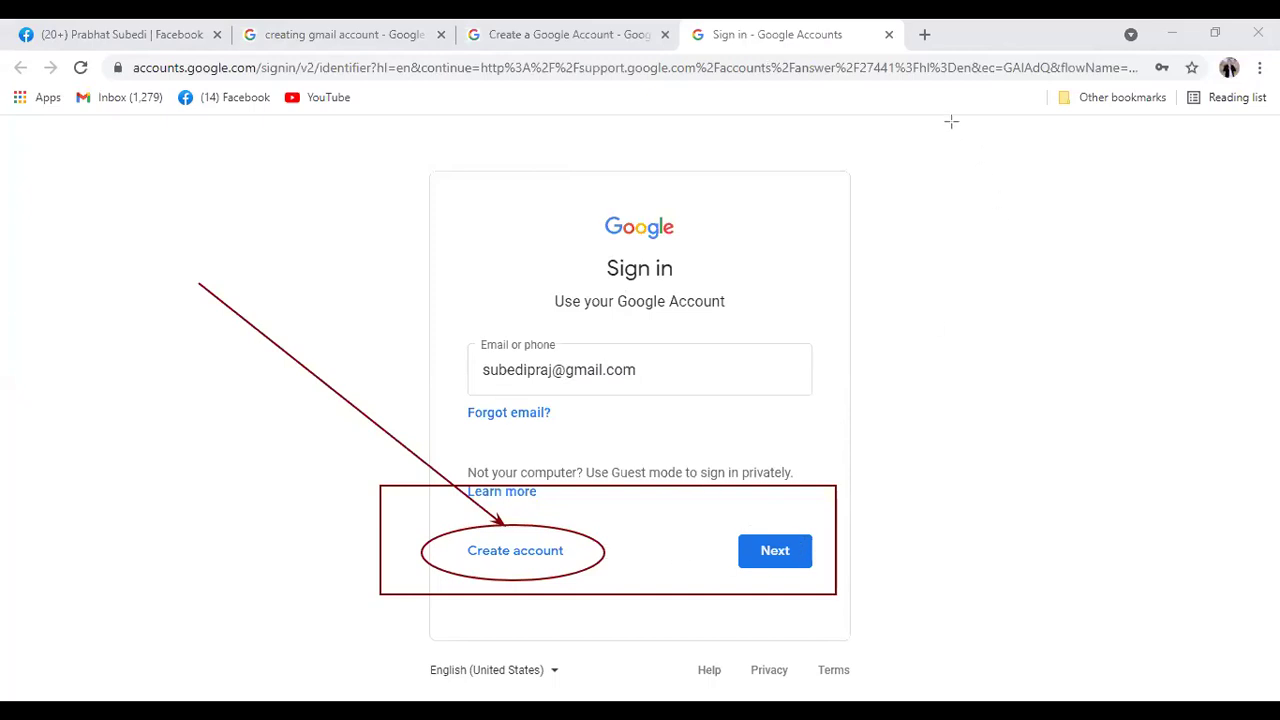
key("Escape")
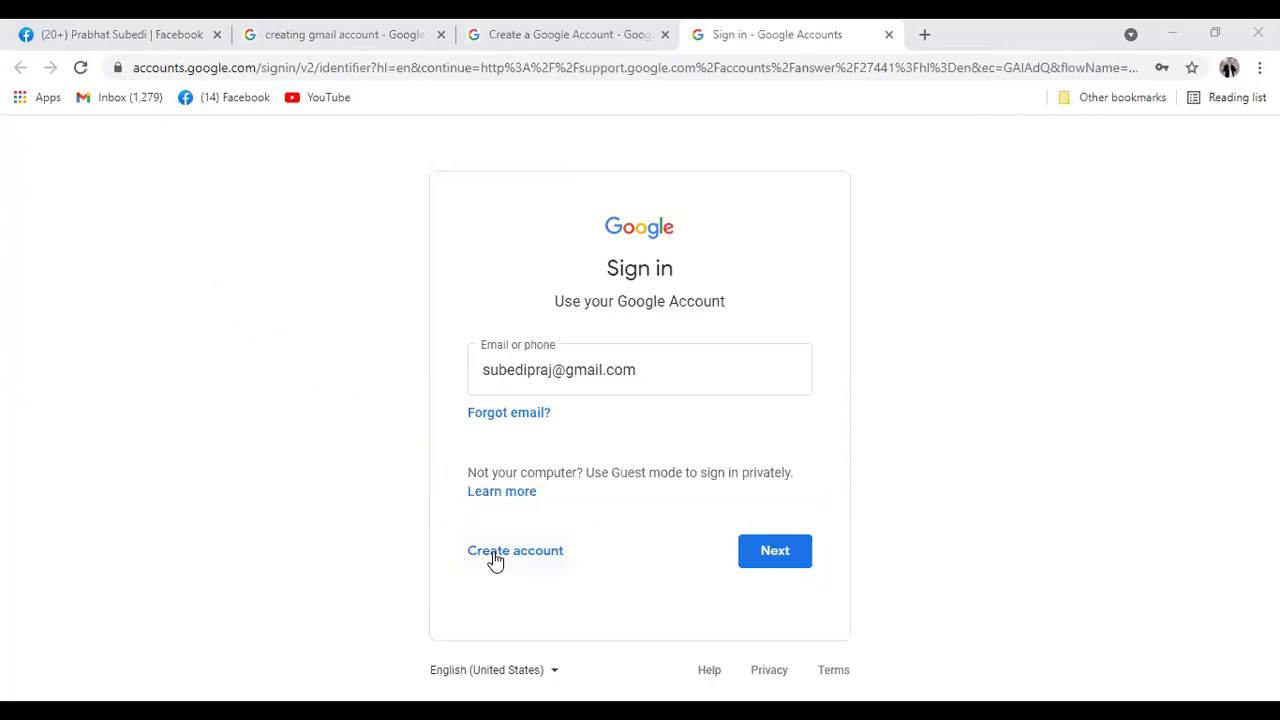
- Start a new personal Google account and dismiss the browser's save-password bubble
left_click(500, 560)
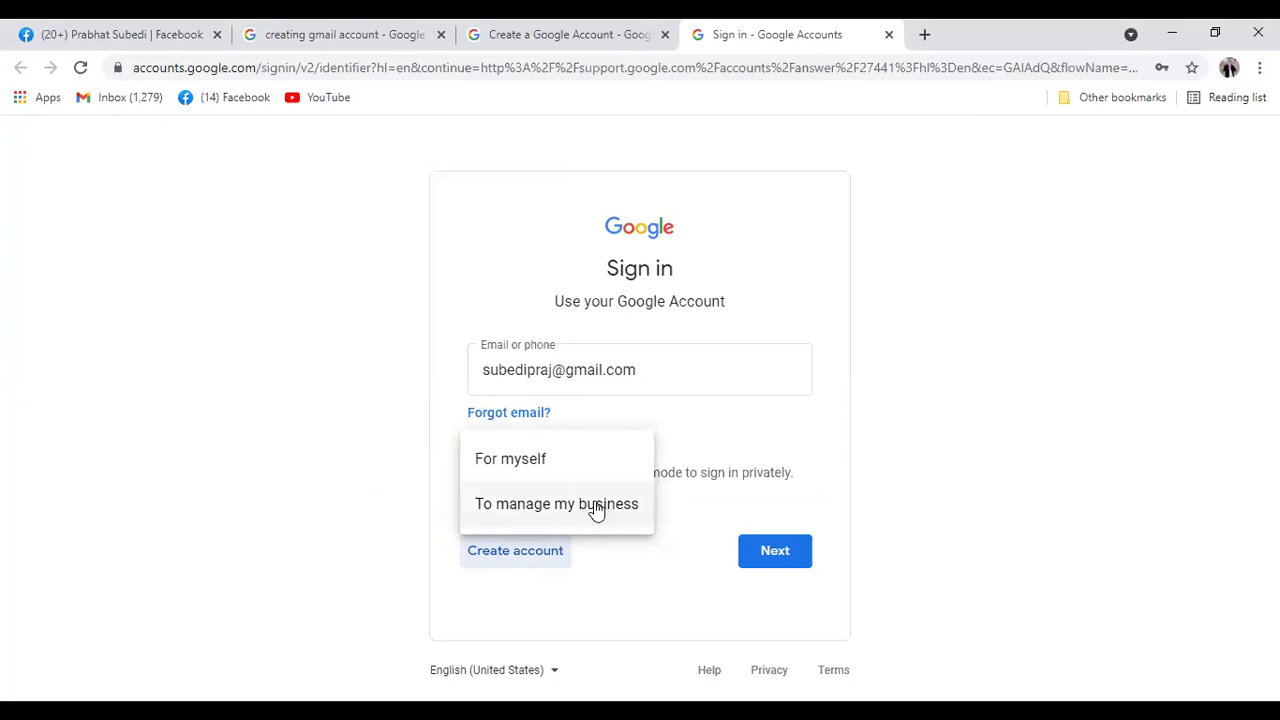
left_click(518, 472)
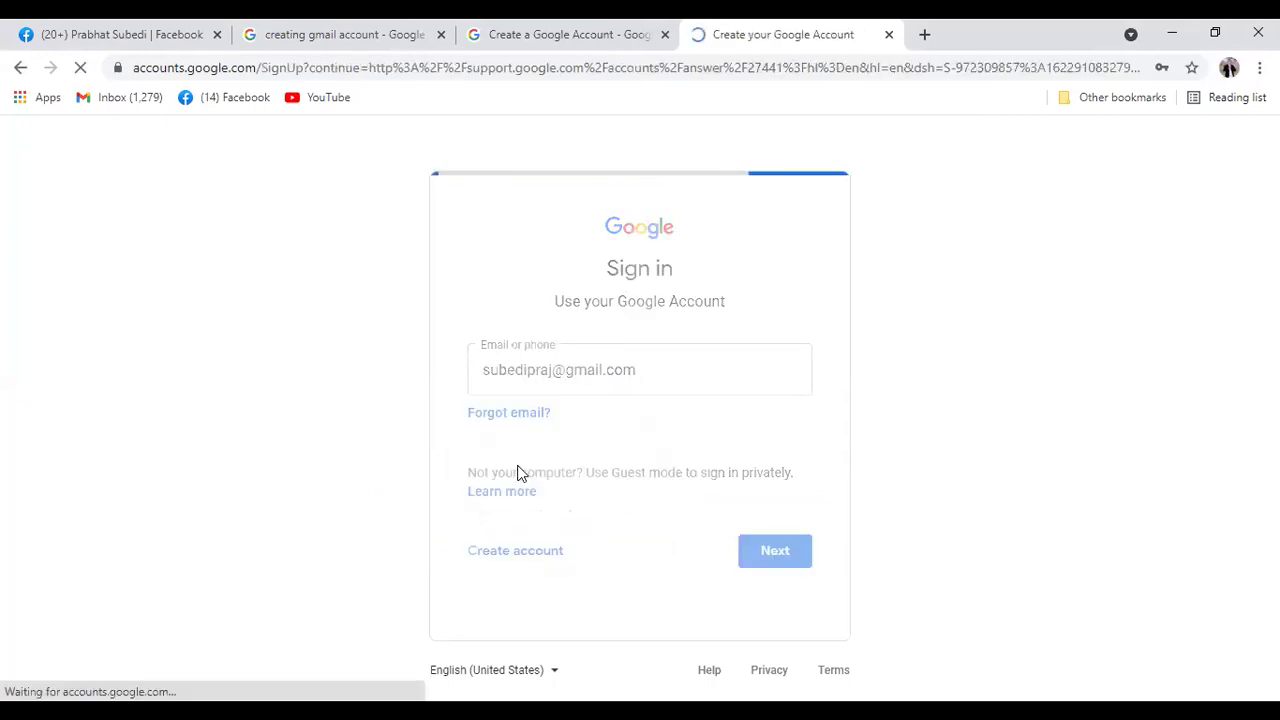
left_click(400, 297)
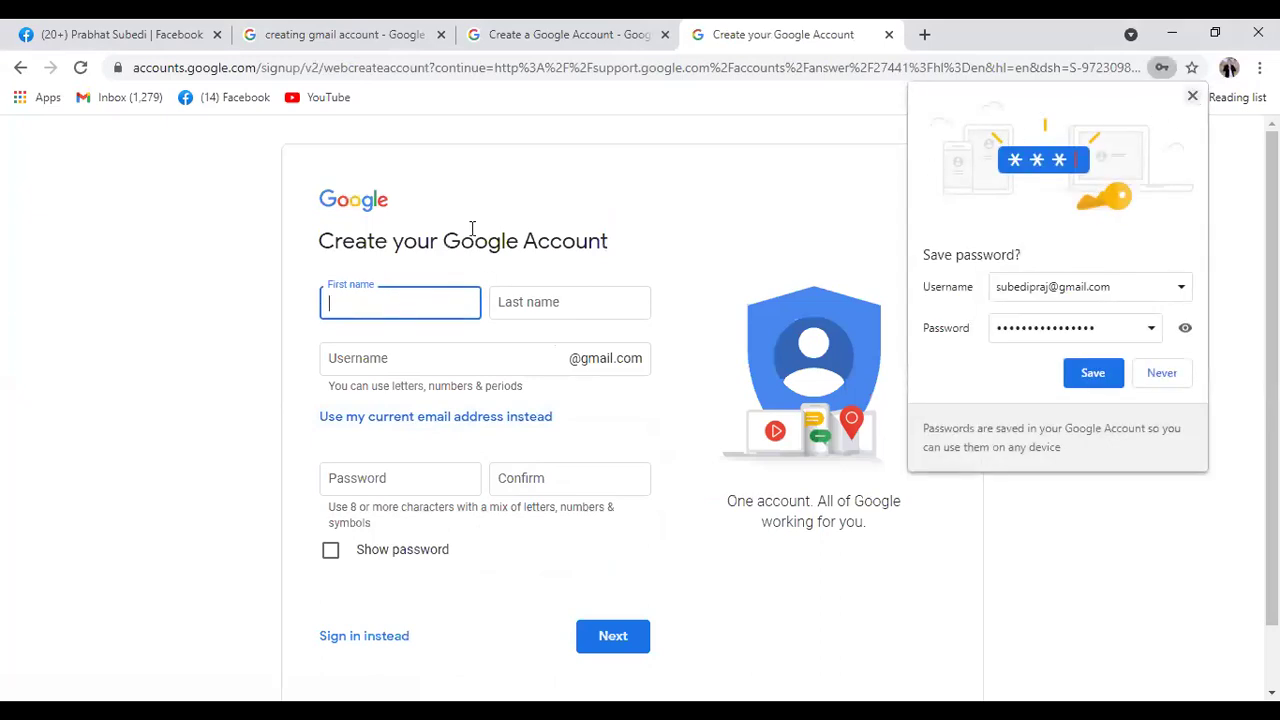
left_click(401, 300)
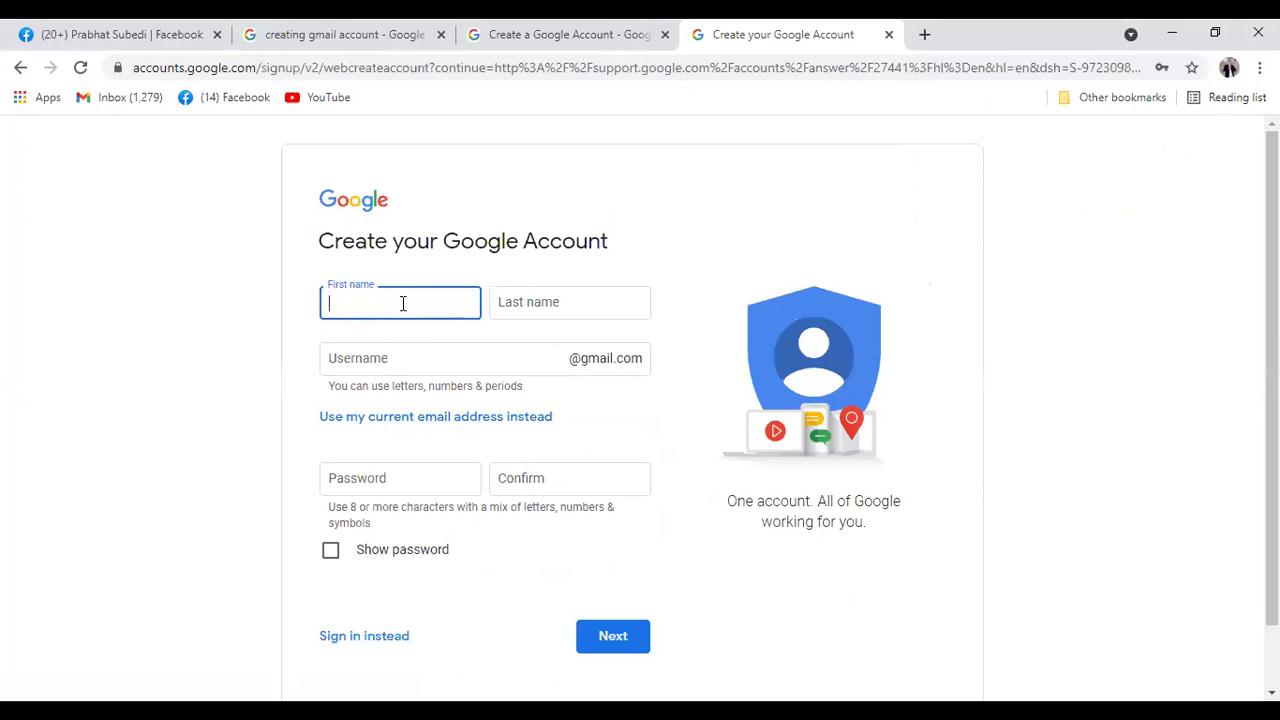
- Enter the first name, last name and a desired Gmail username
key("Tab")
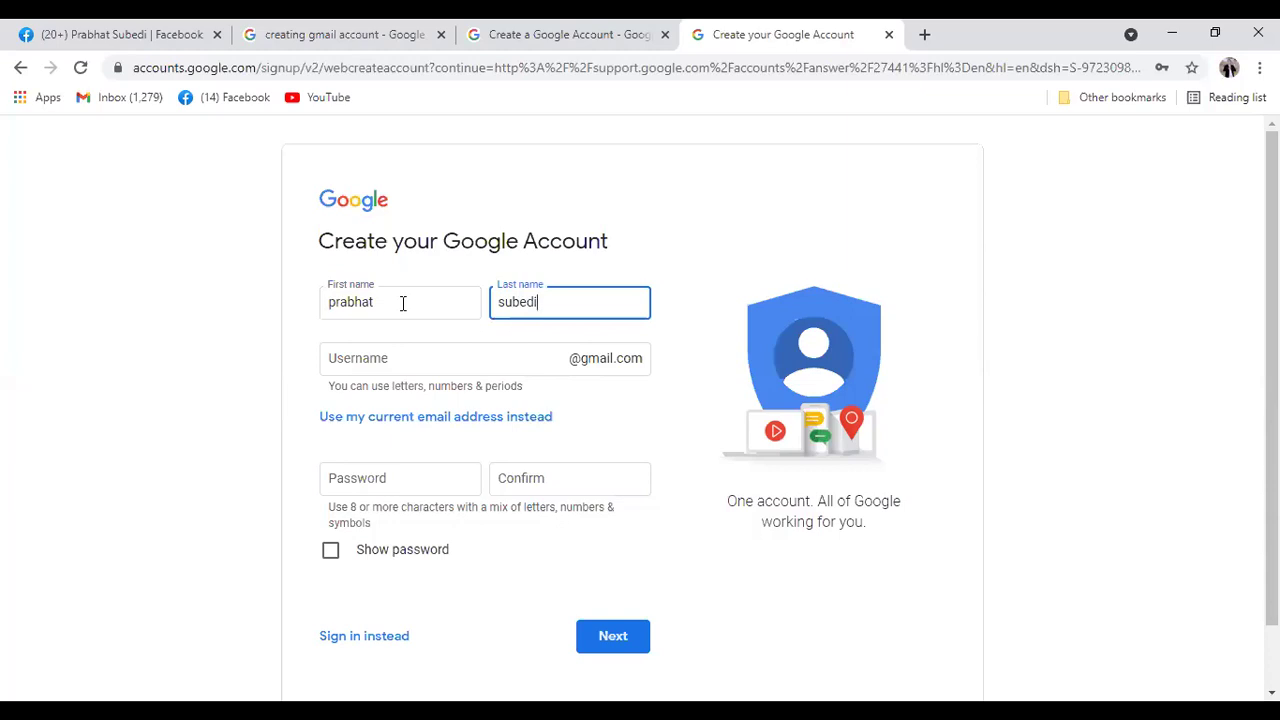
key("Tab")
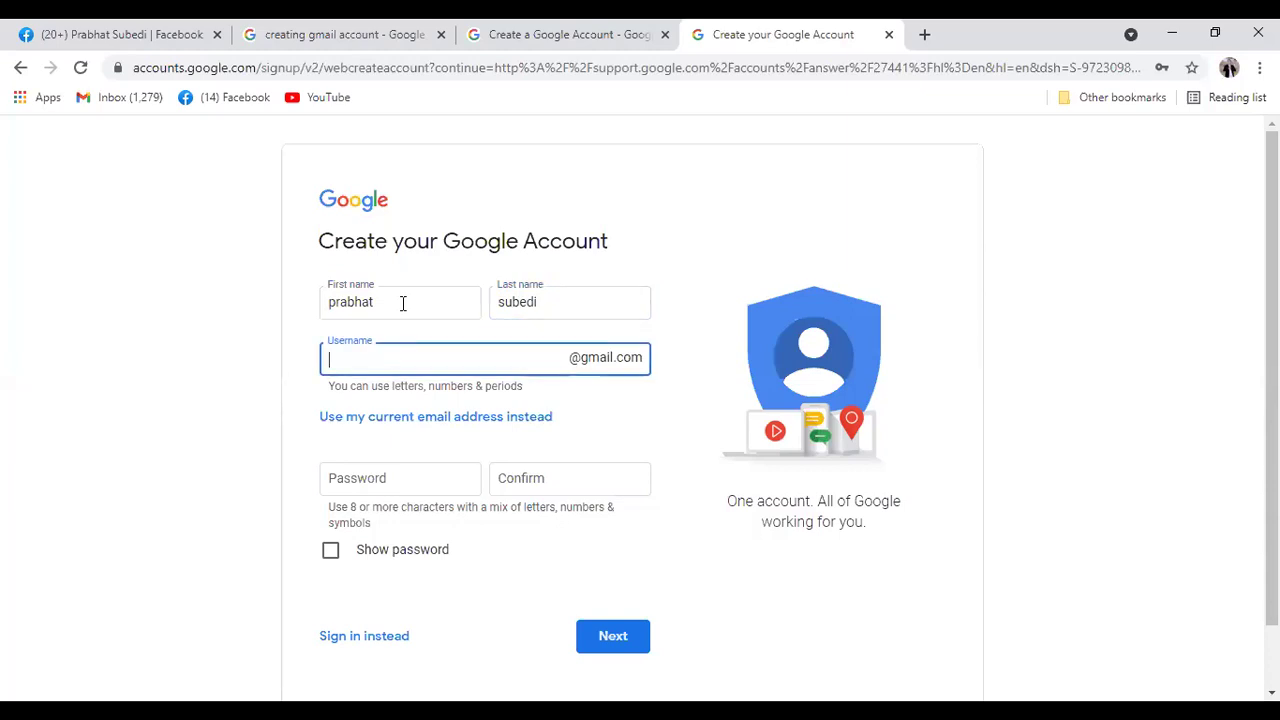
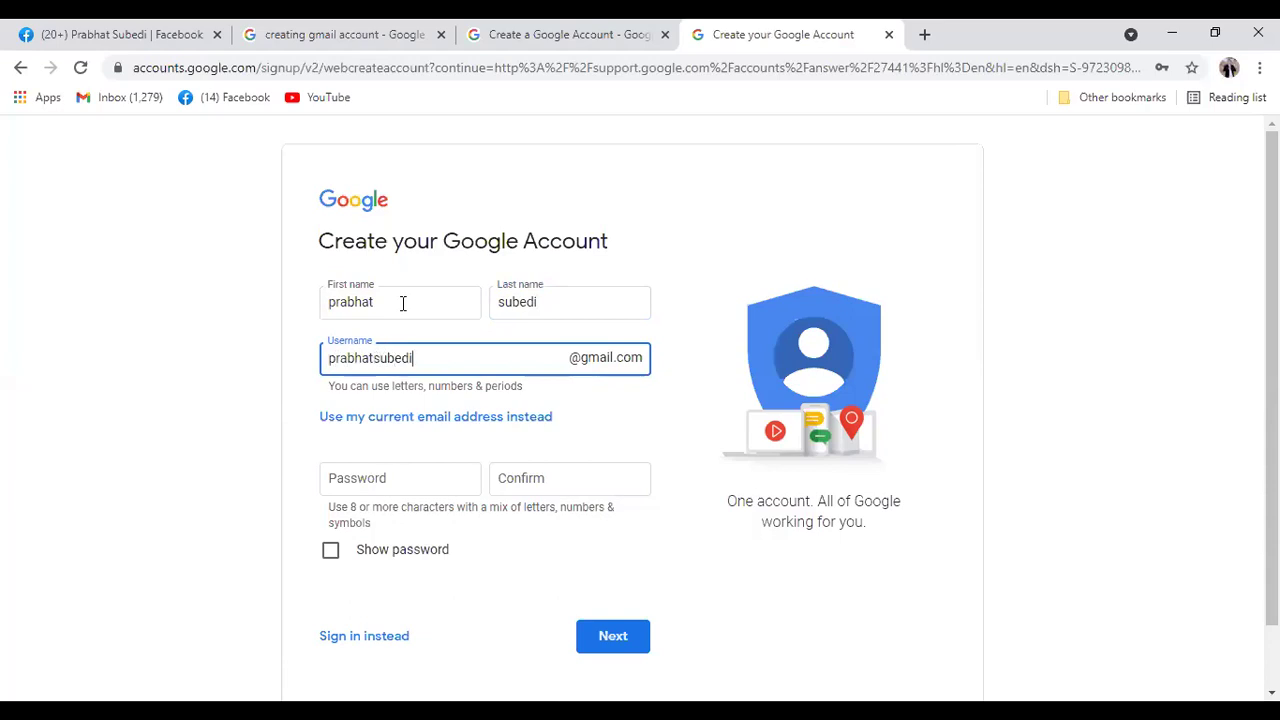
key("Tab")
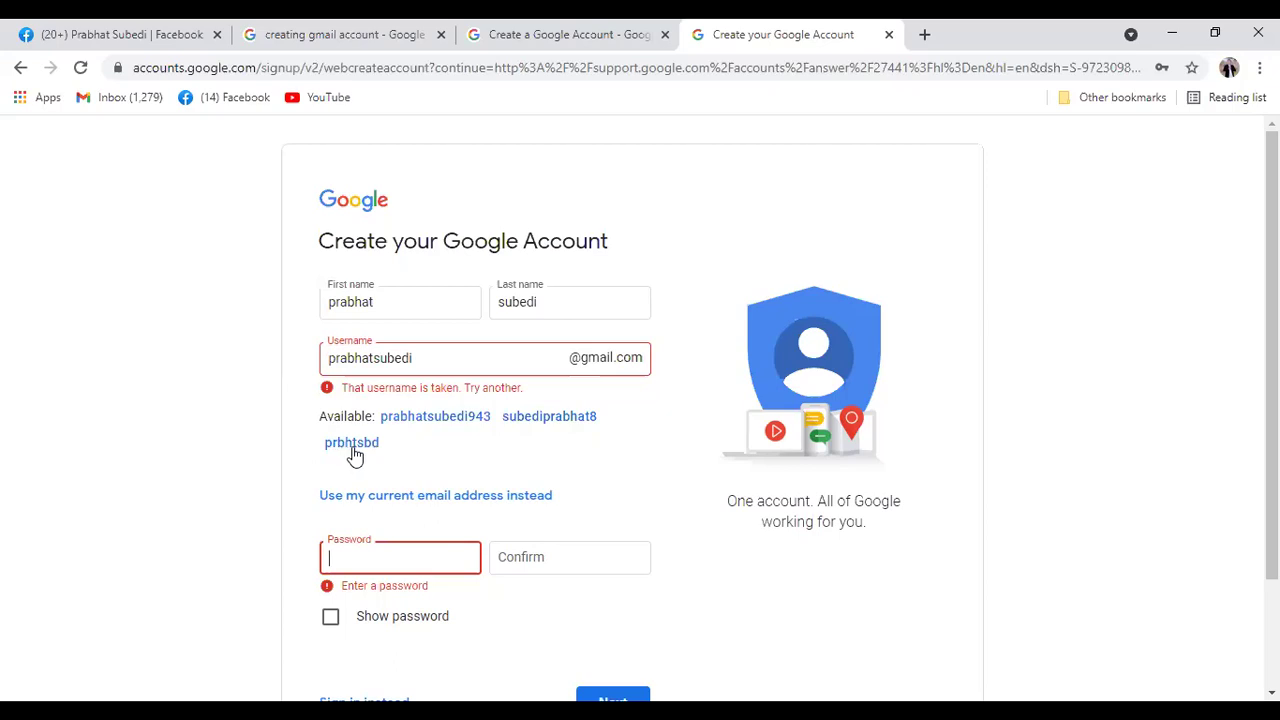
- Replace the taken username with an available suggested one
left_click(475, 356)
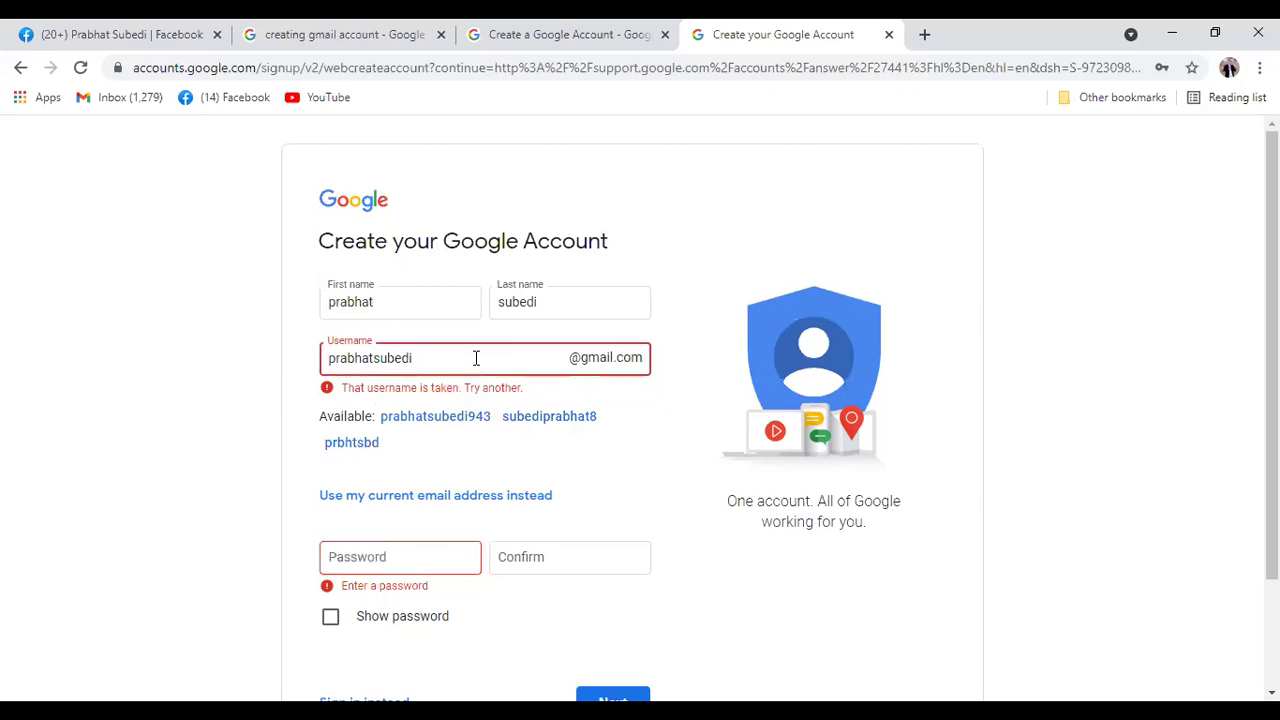
type("21")
left_click(435, 416)
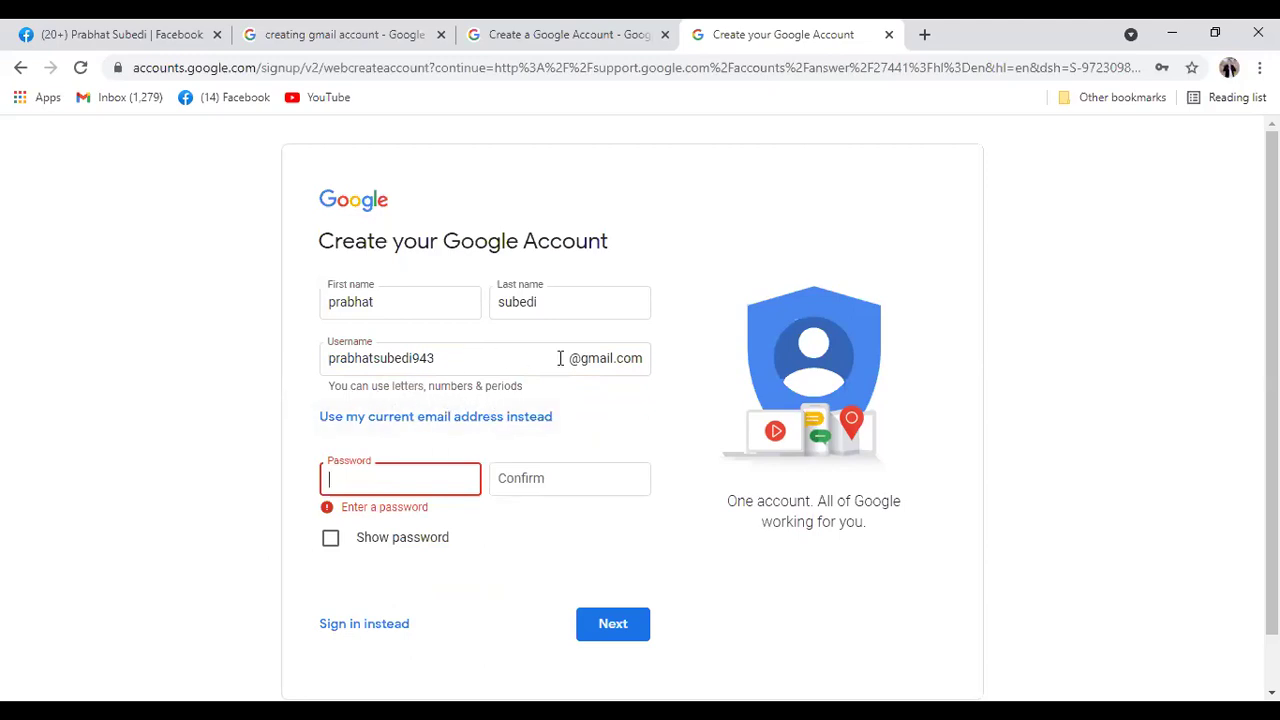
- Enter the password and its confirmation, then show both as plain text
left_click(487, 360)
left_click(433, 470)
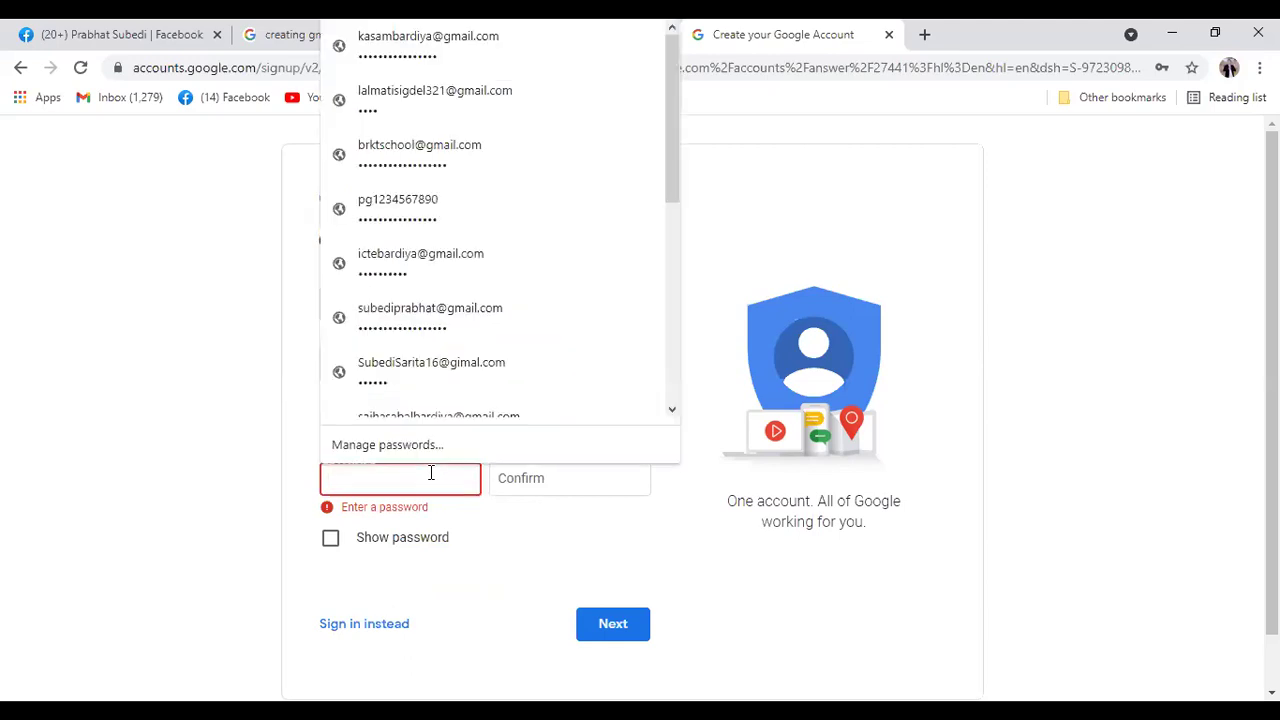
type("•••")
key("BackSpace")
key("BackSpace")
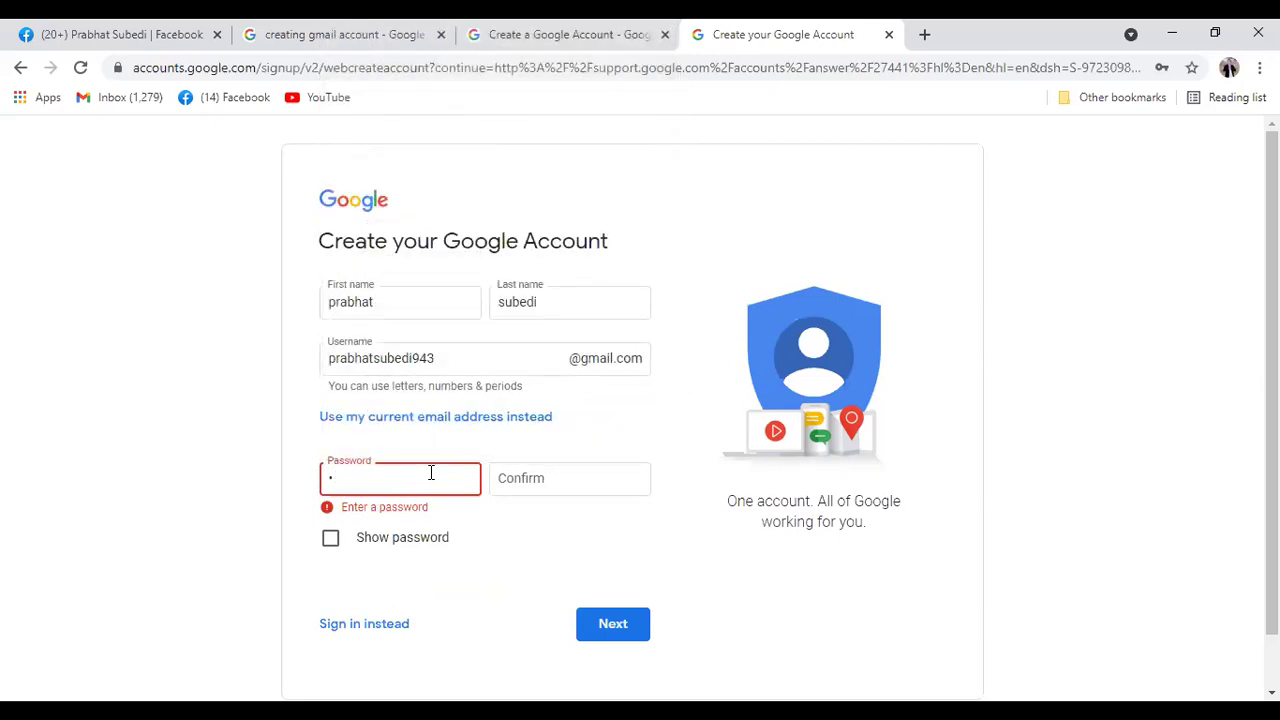
key("BackSpace")
type("••••••••")
key("Tab")
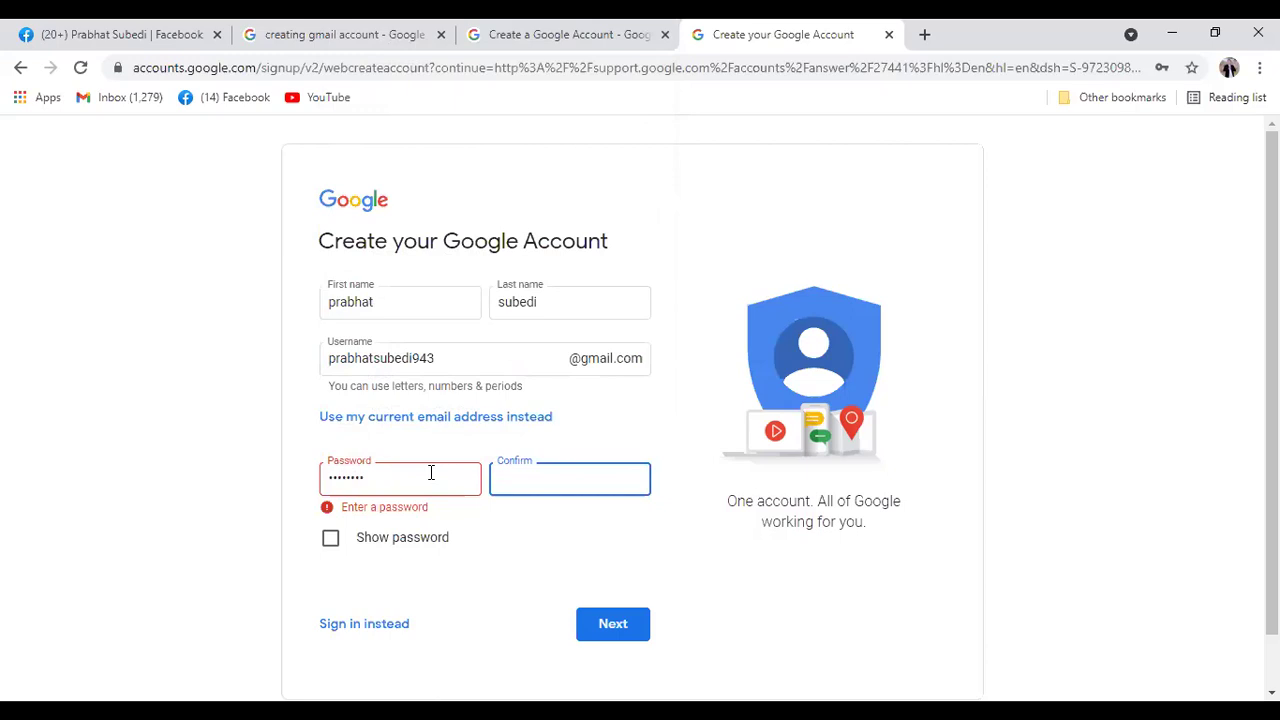
type("•")
key("BackSpace")
type("••••••••")
left_click(333, 546)
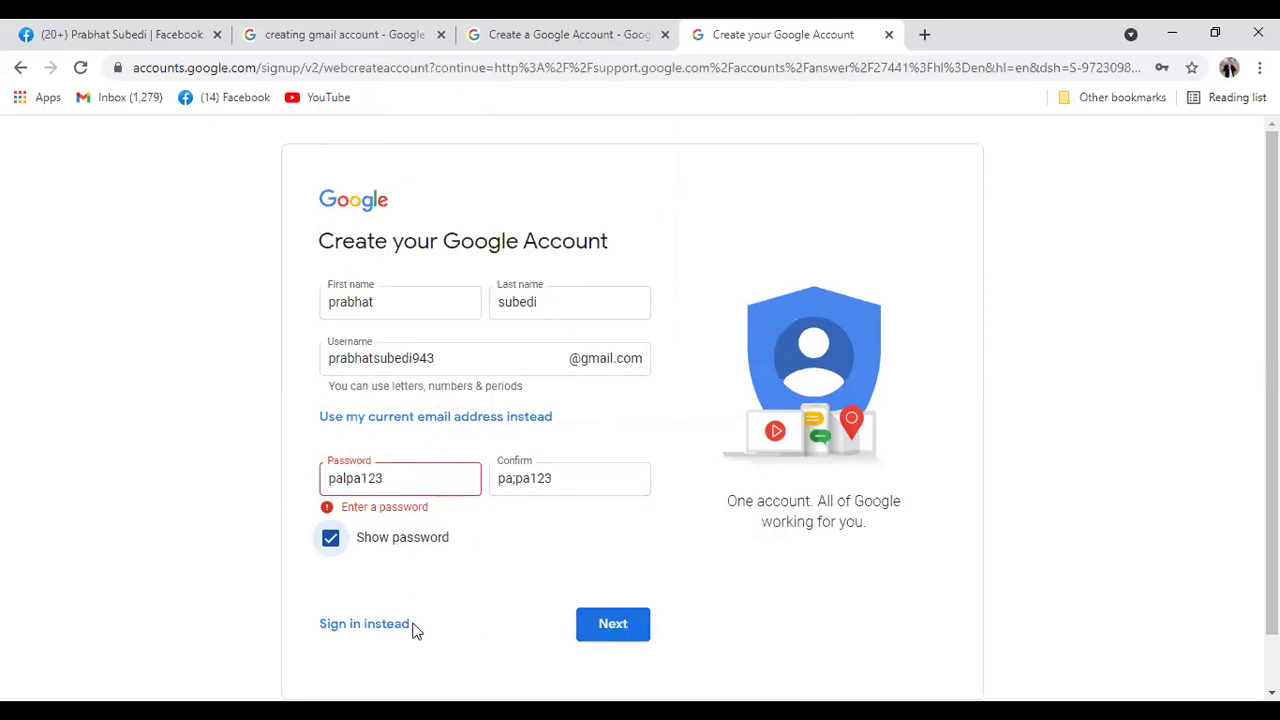
- Fix the password mismatch by retyping the same new password in both fields
left_click(622, 626)
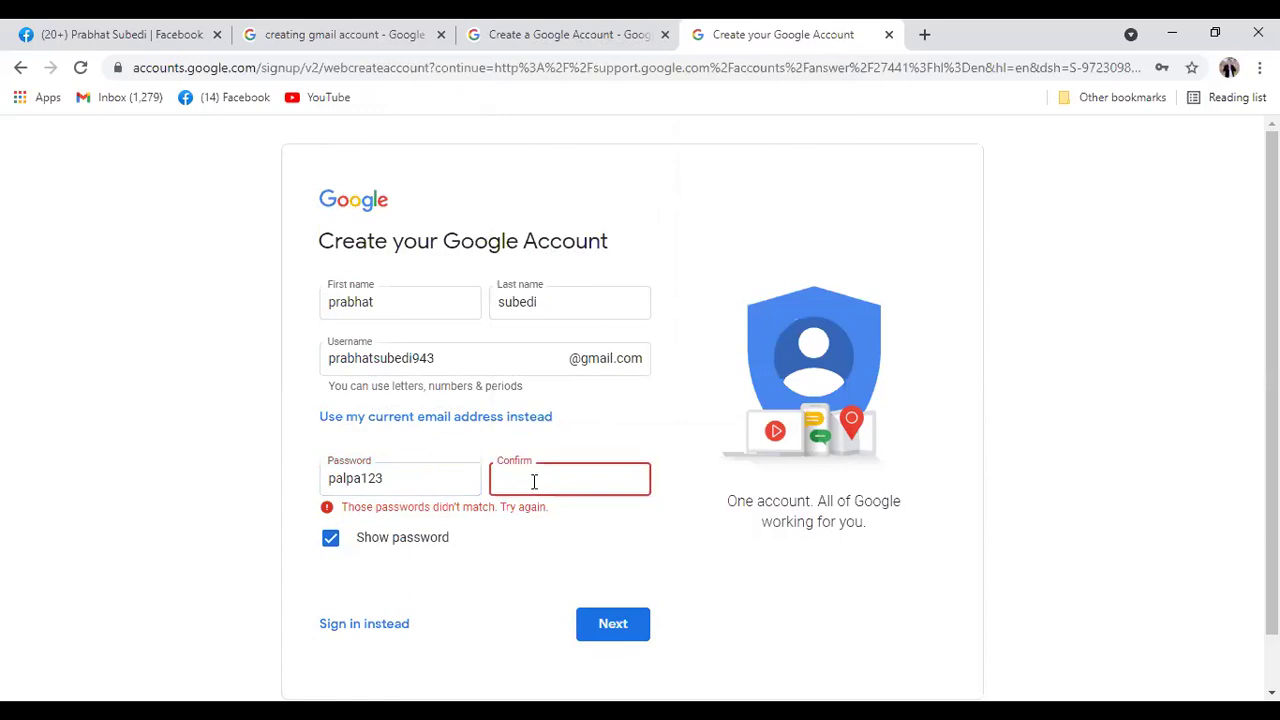
left_click(608, 623)
left_click(400, 479)
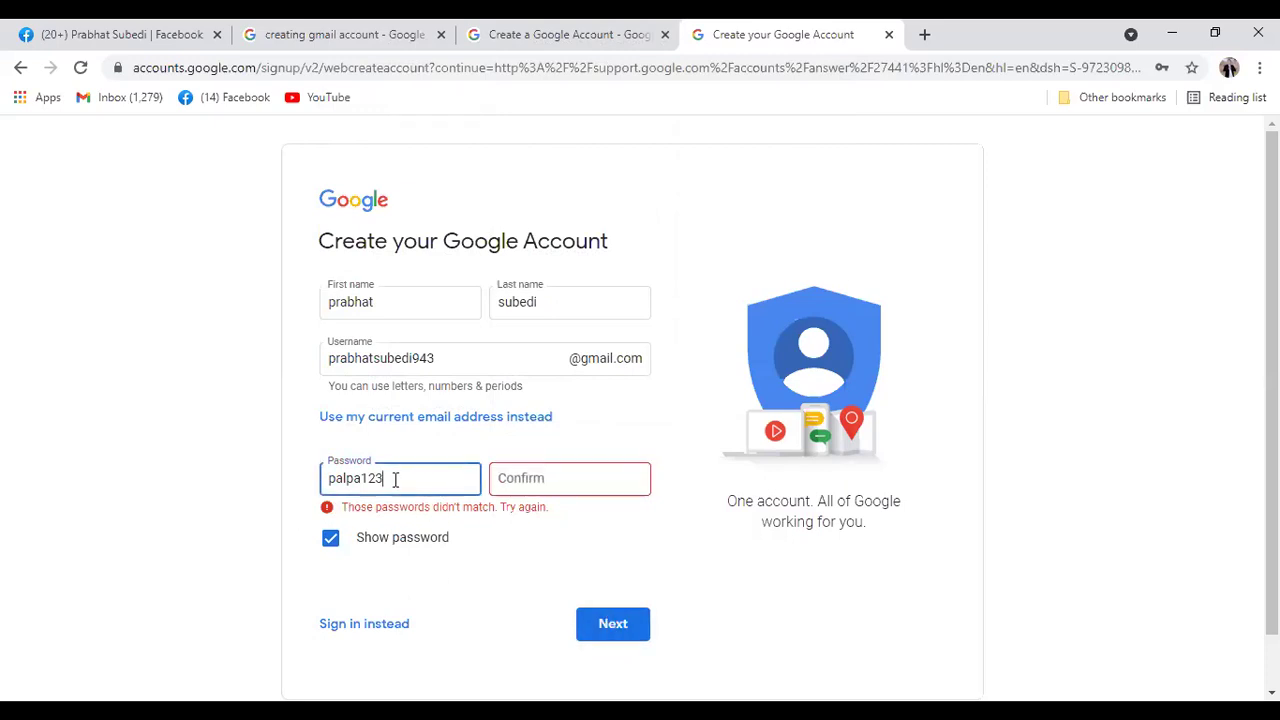
left_click_drag(400, 479, 317, 480)
left_click(545, 478)
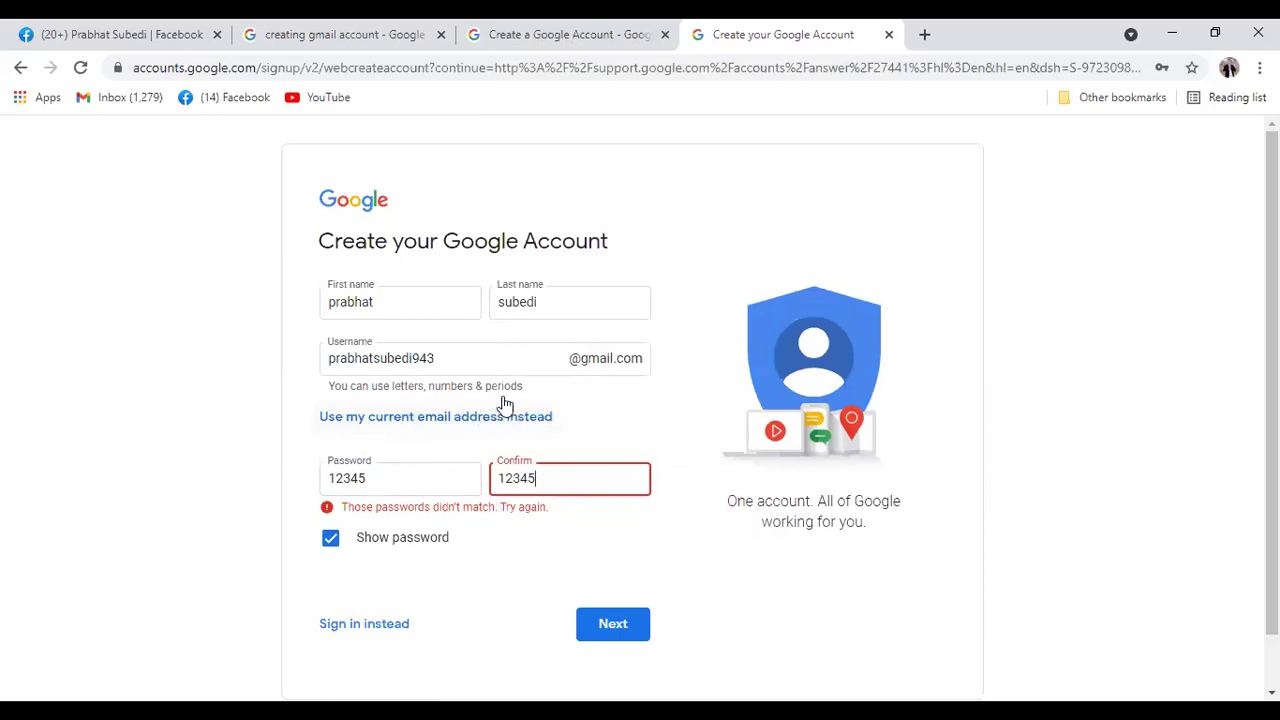
- Retry submitting, then switch the username to another available suggestion
left_click(471, 356)
left_click(613, 624)
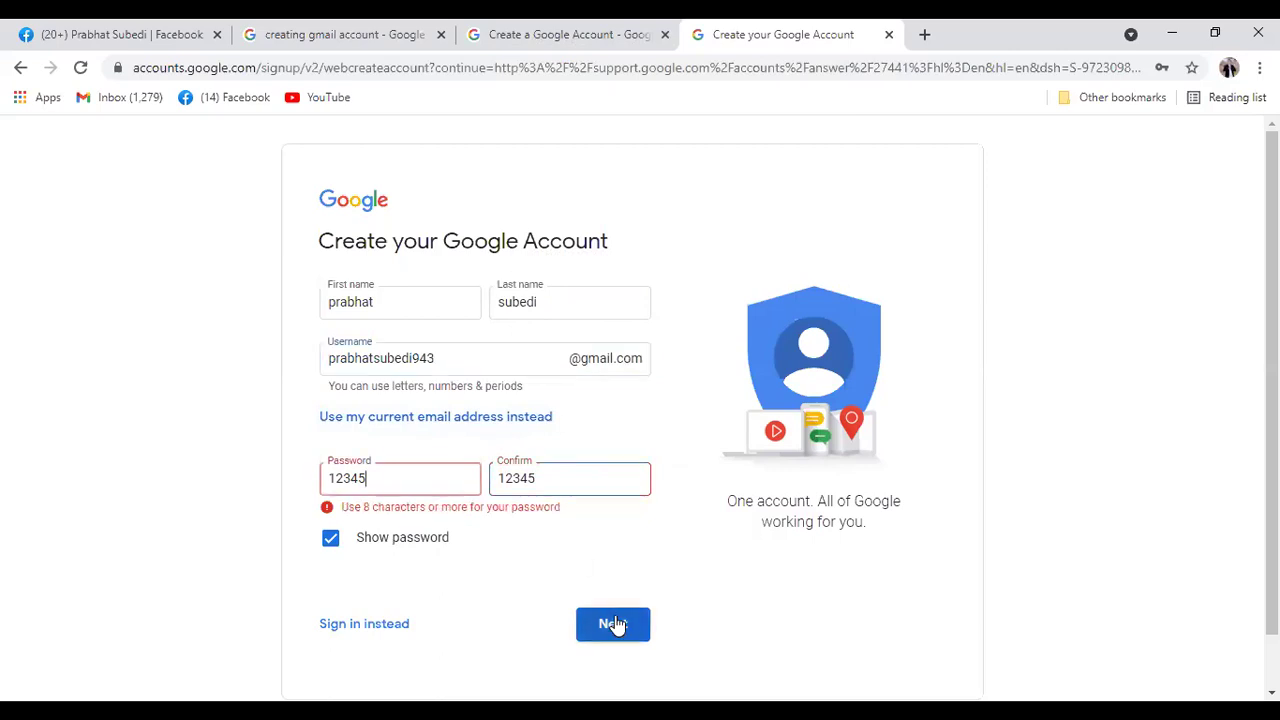
left_click(457, 357)
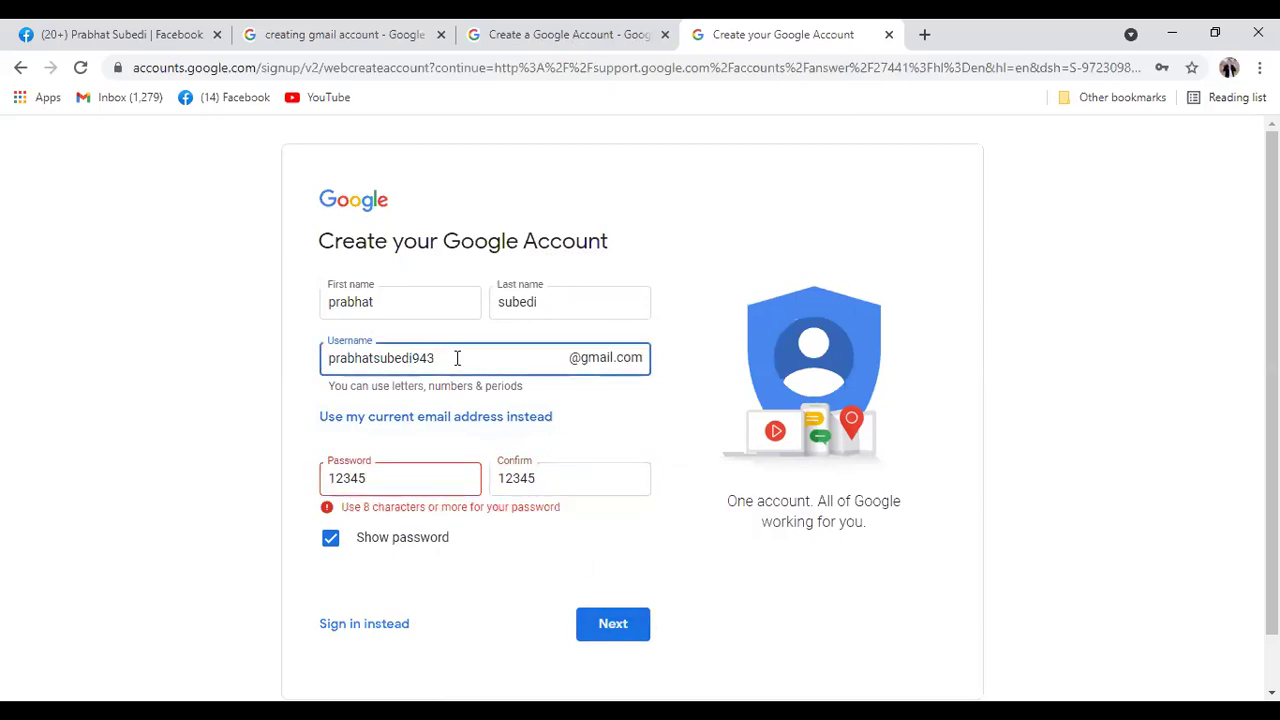
key("BackSpace")
key("BackSpace")
key("BackSpace")
key("Tab")
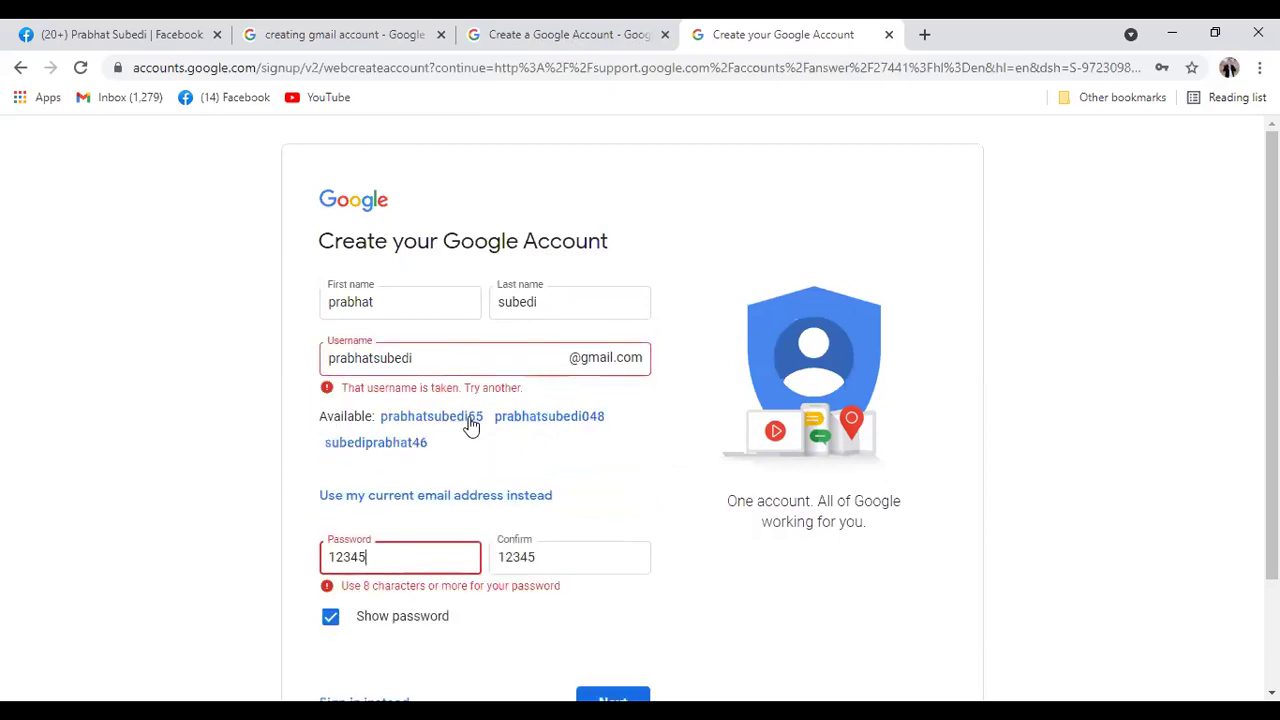
left_click(471, 421)
- Lengthen the password and its confirmation, toggling password visibility to check them
left_click(390, 478)
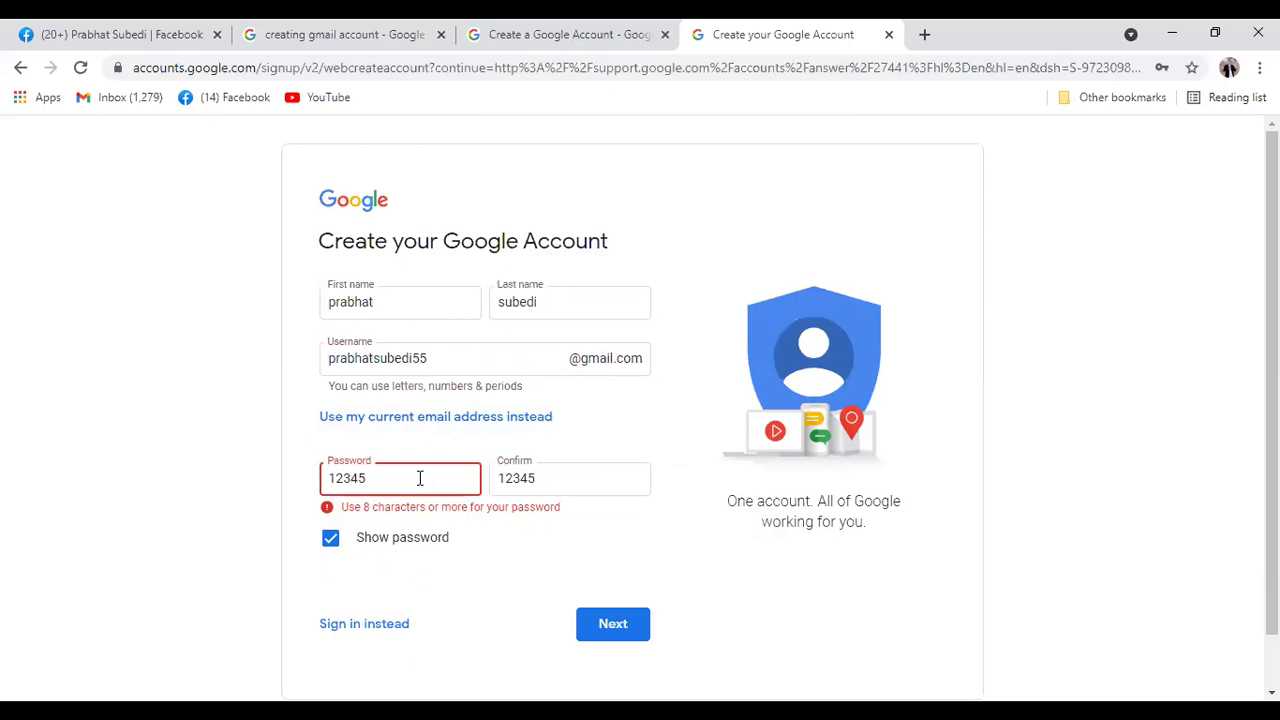
left_click(557, 480)
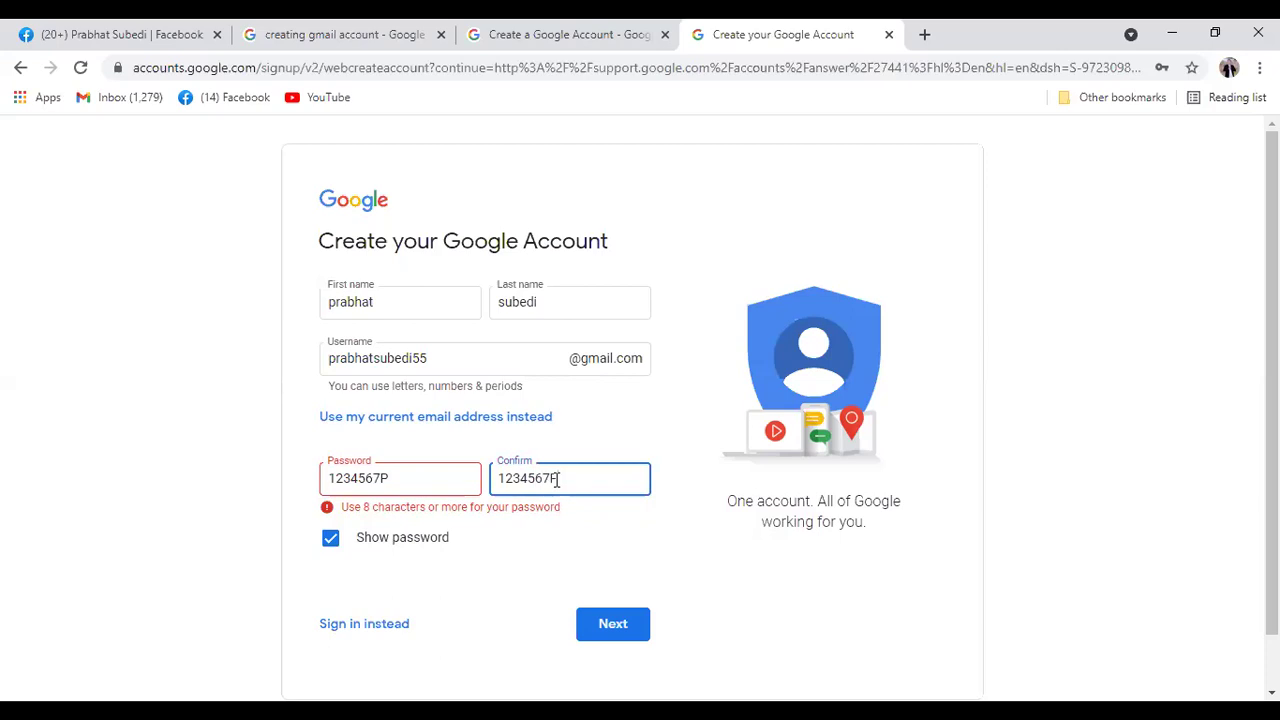
left_click(461, 475)
type("*")
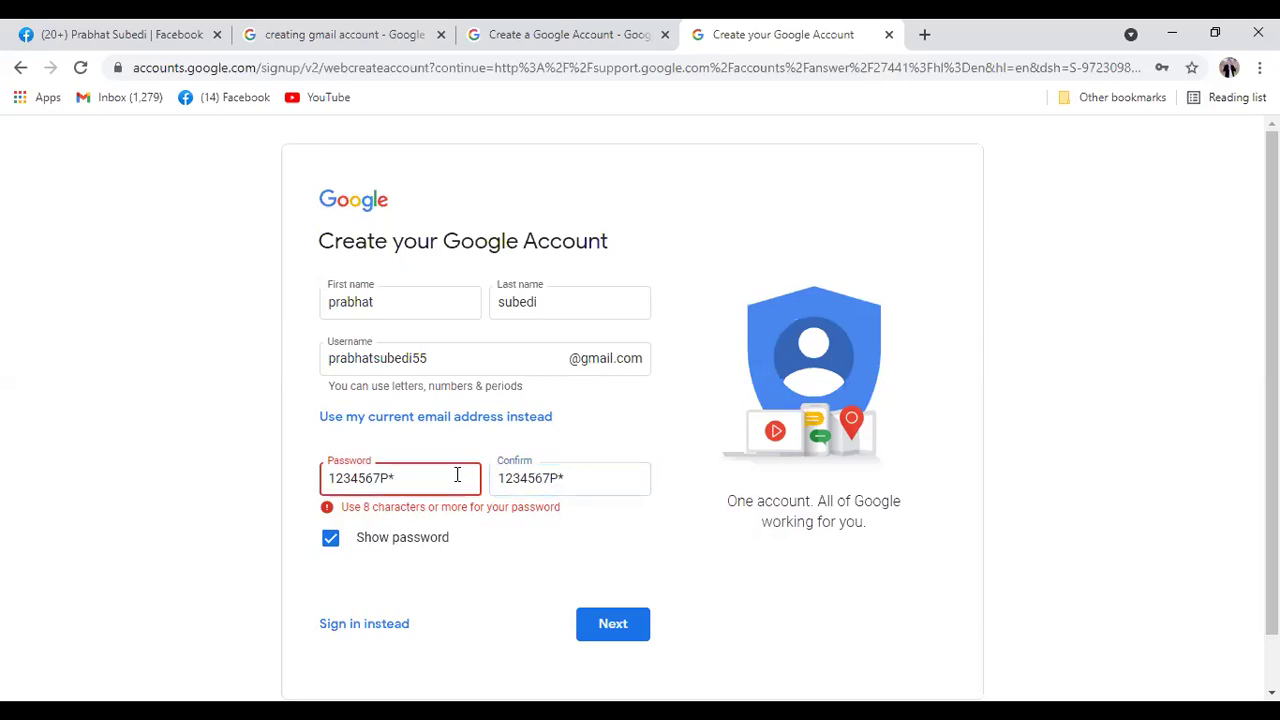
left_click(338, 539)
left_click(338, 538)
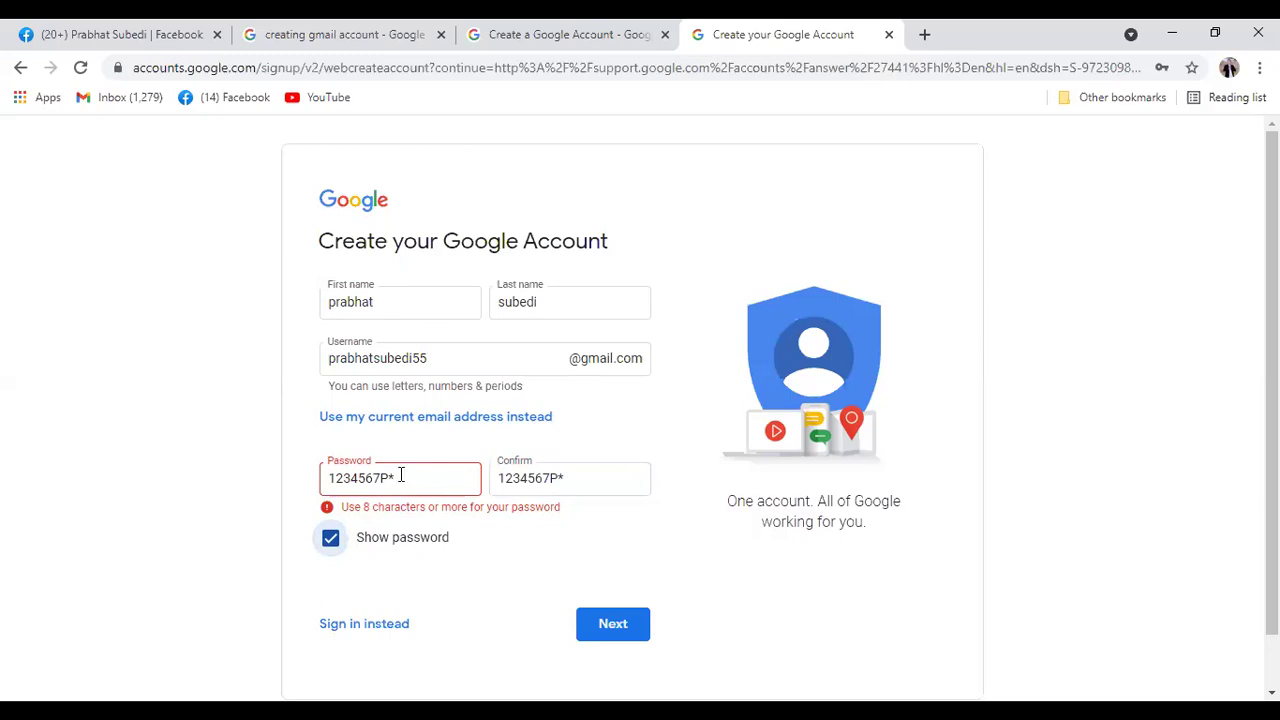
- Remove the extra 7 from both password fields so they match, then submit
left_click(399, 478)
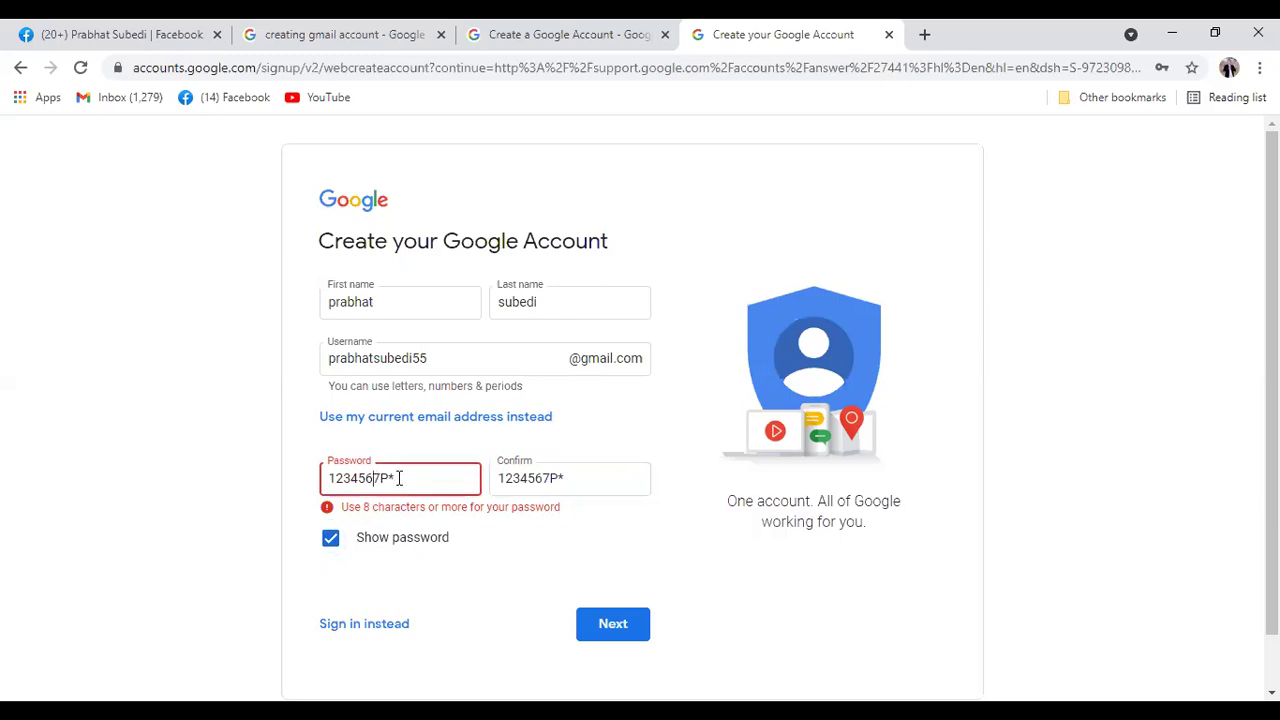
key("Left")
key("Left")
key("BackSpace")
left_click(542, 478)
key("Delete")
left_click(614, 624)
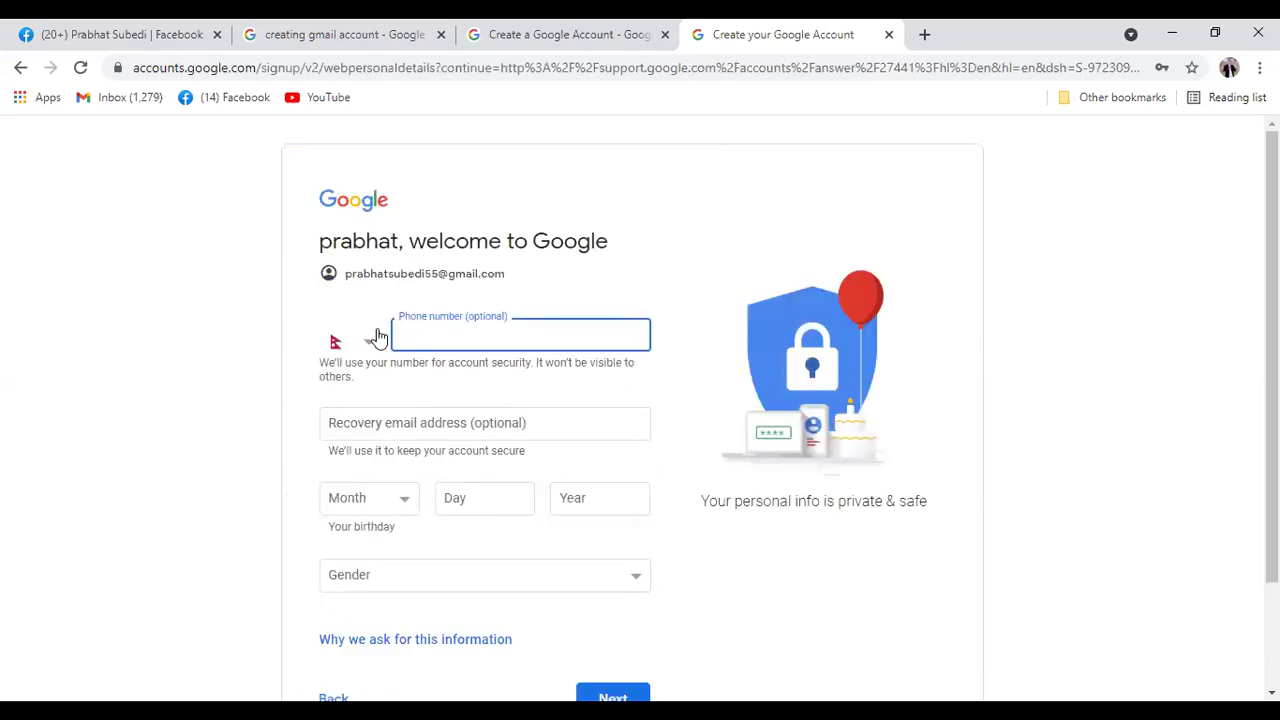
- Enter the phone number and a Gmail recovery email address
left_click(411, 330)
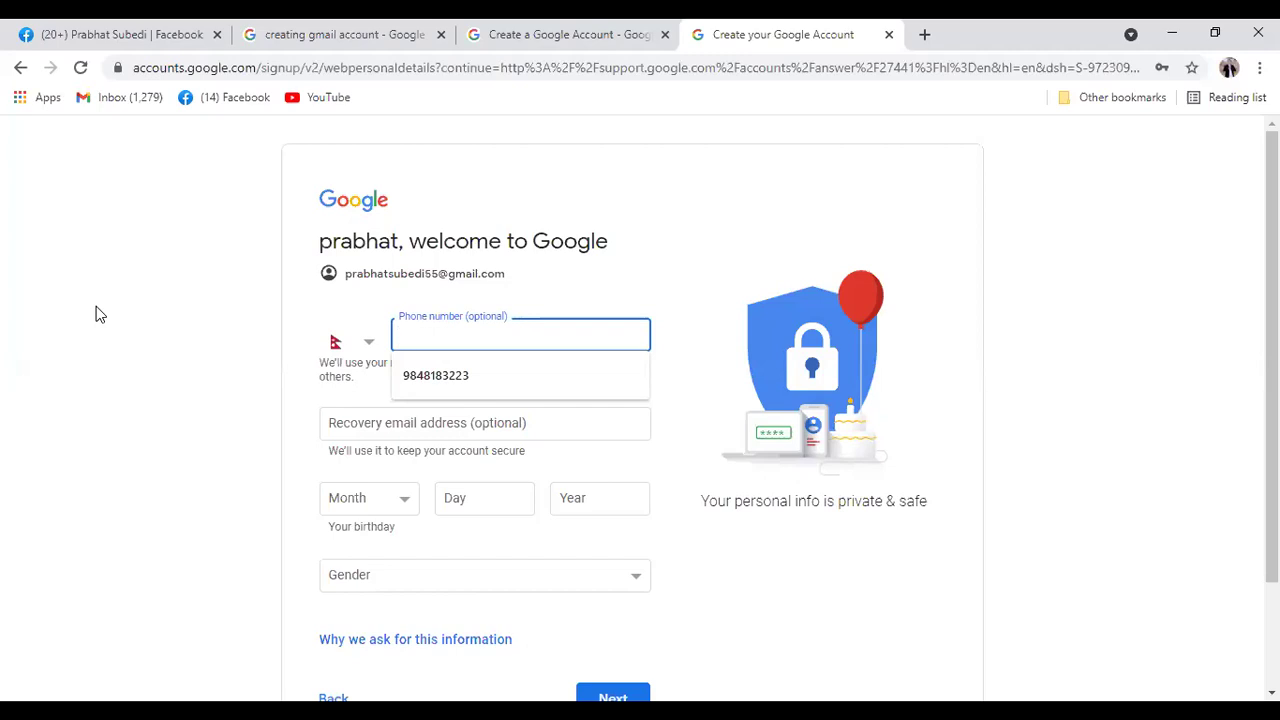
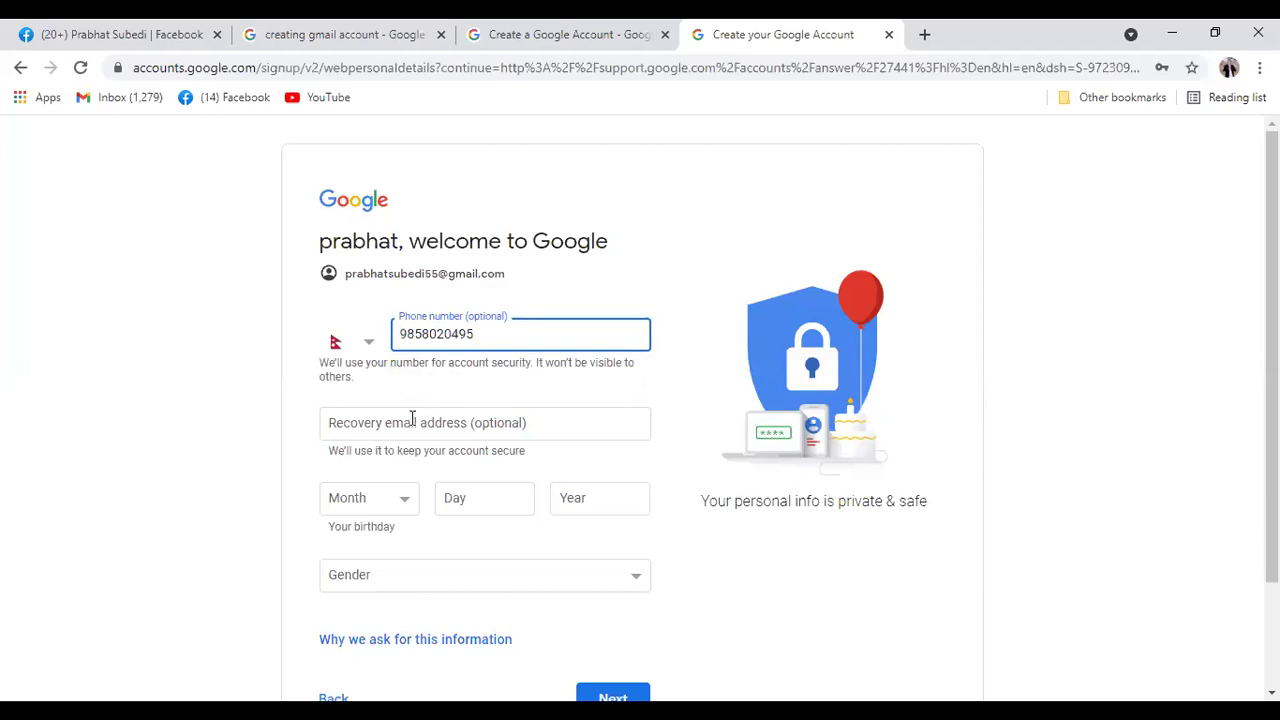
left_click(412, 418)
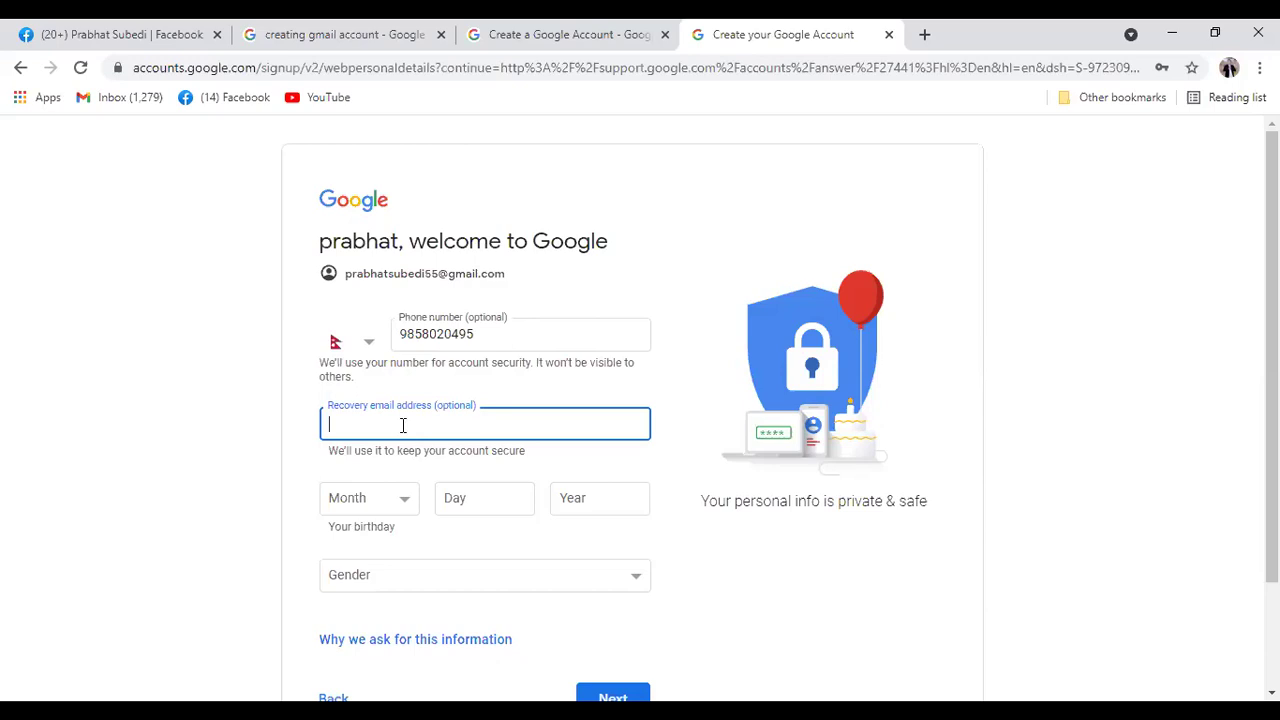
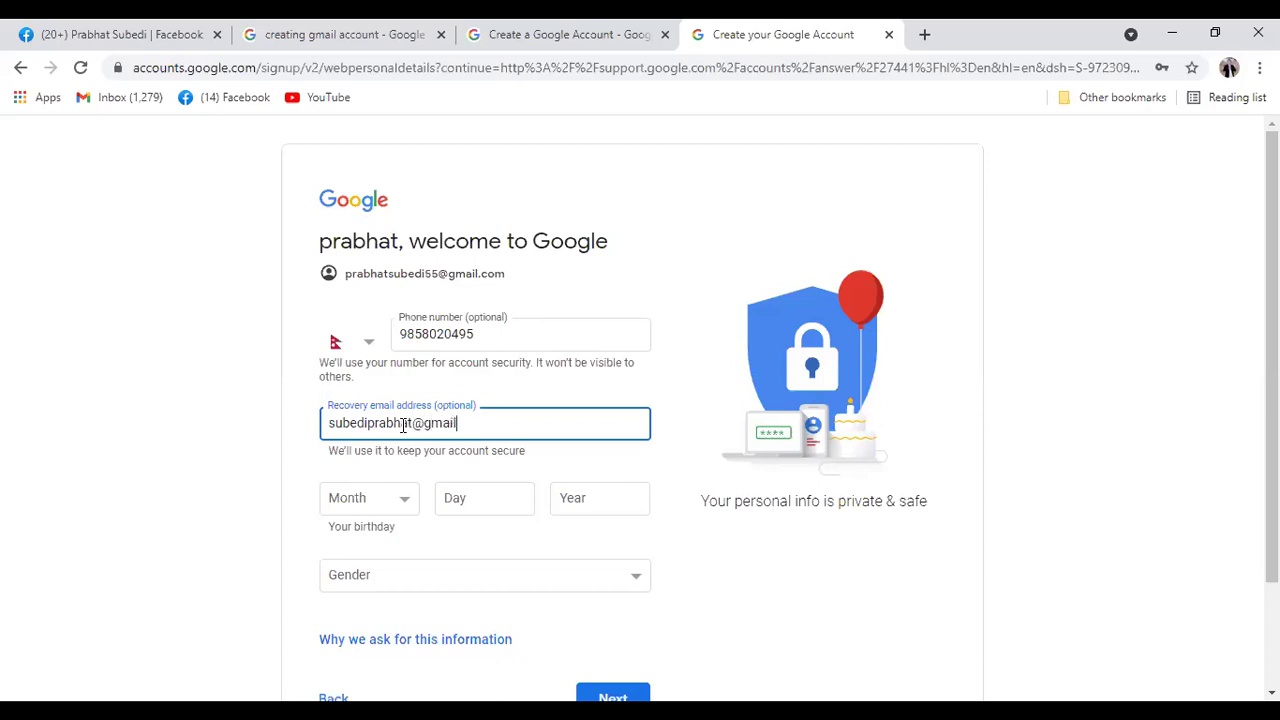
- Set birthday to January 1, 2000 and gender to Male, then submit
left_click(401, 510)
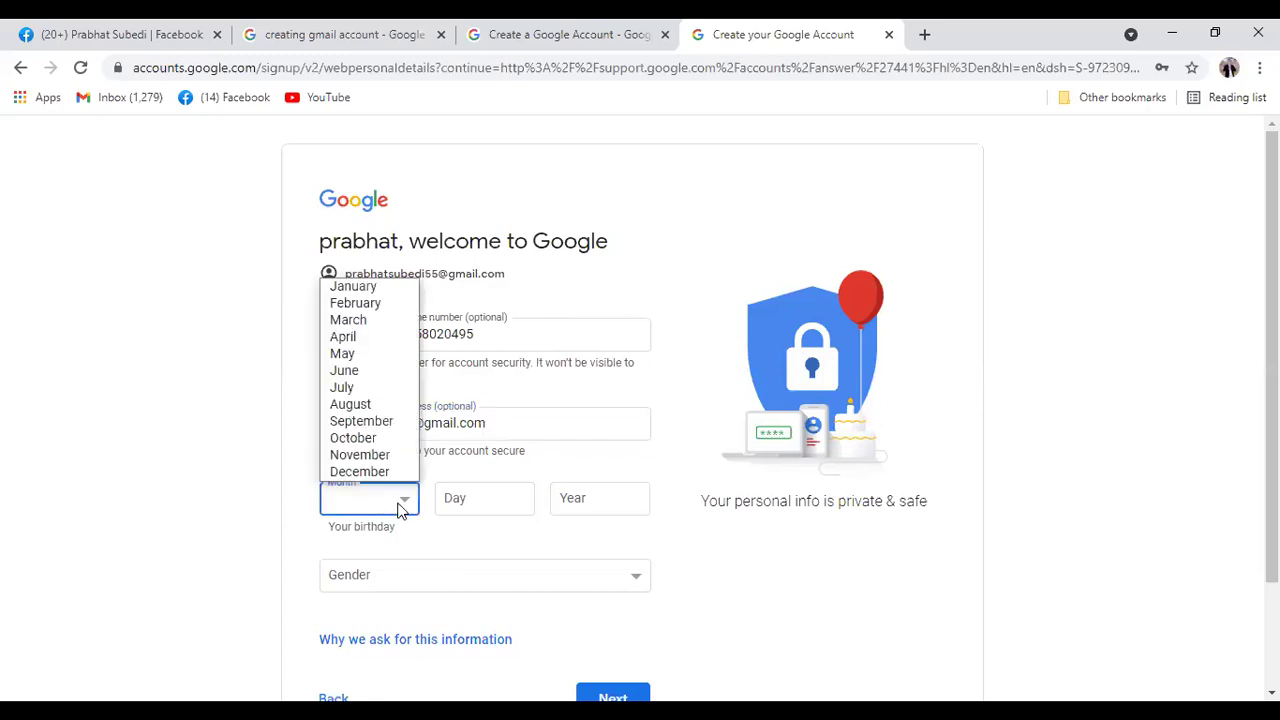
left_click(380, 292)
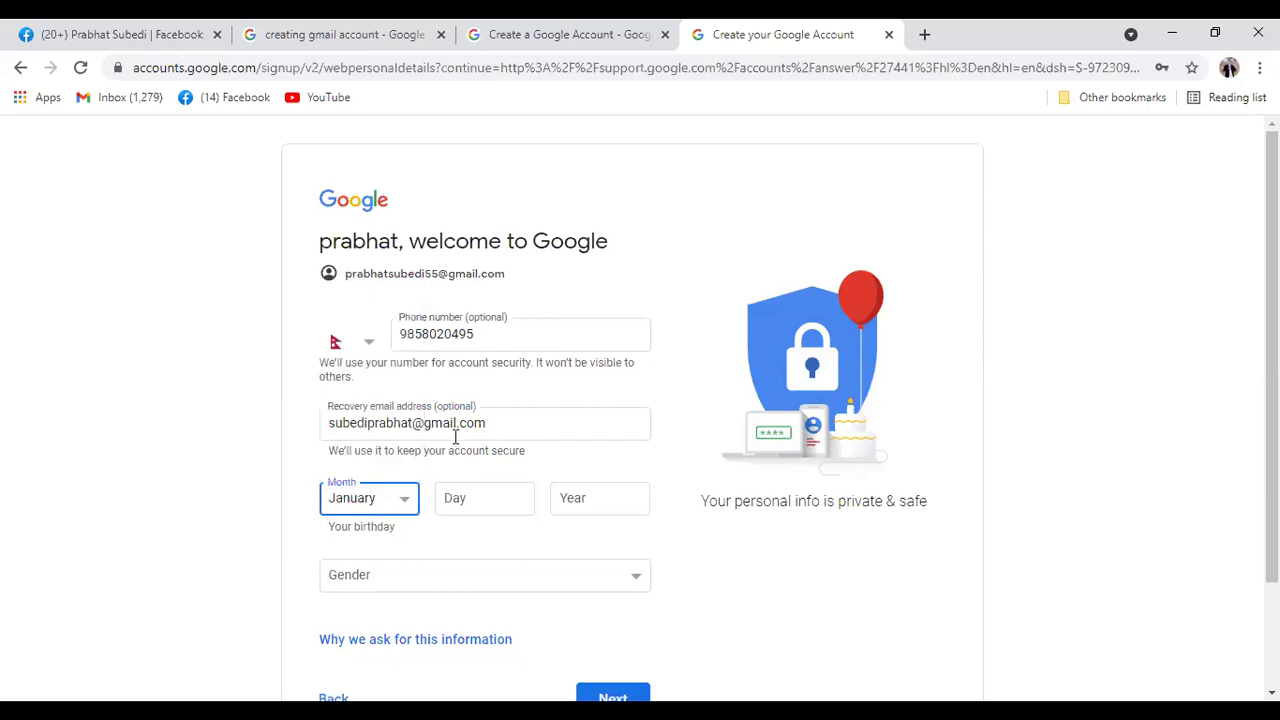
left_click(481, 498)
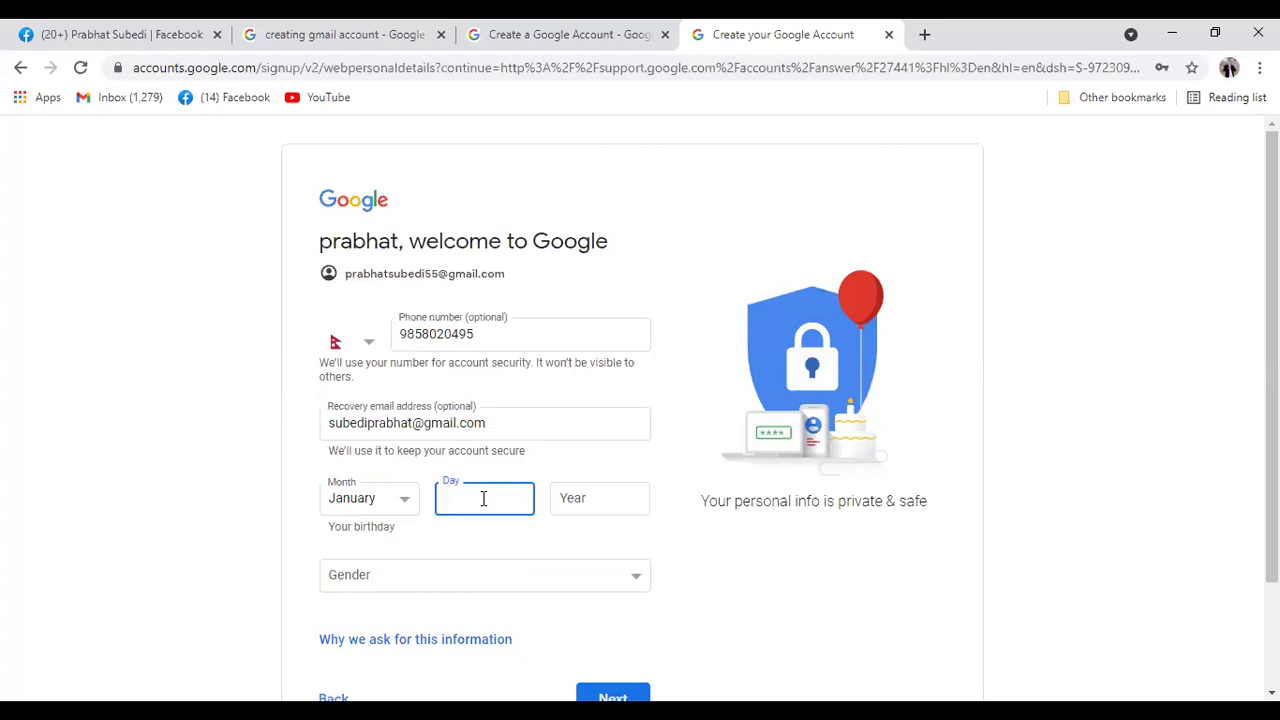
type("1")
left_click(607, 504)
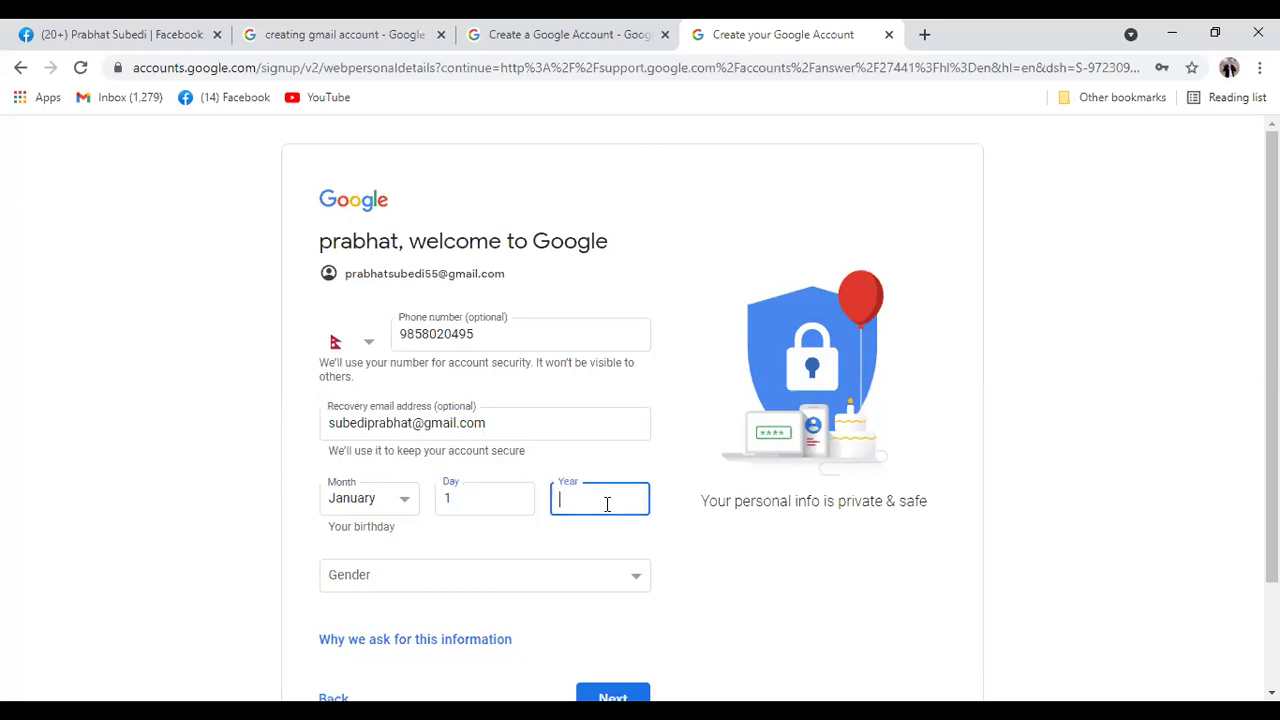
type("2000")
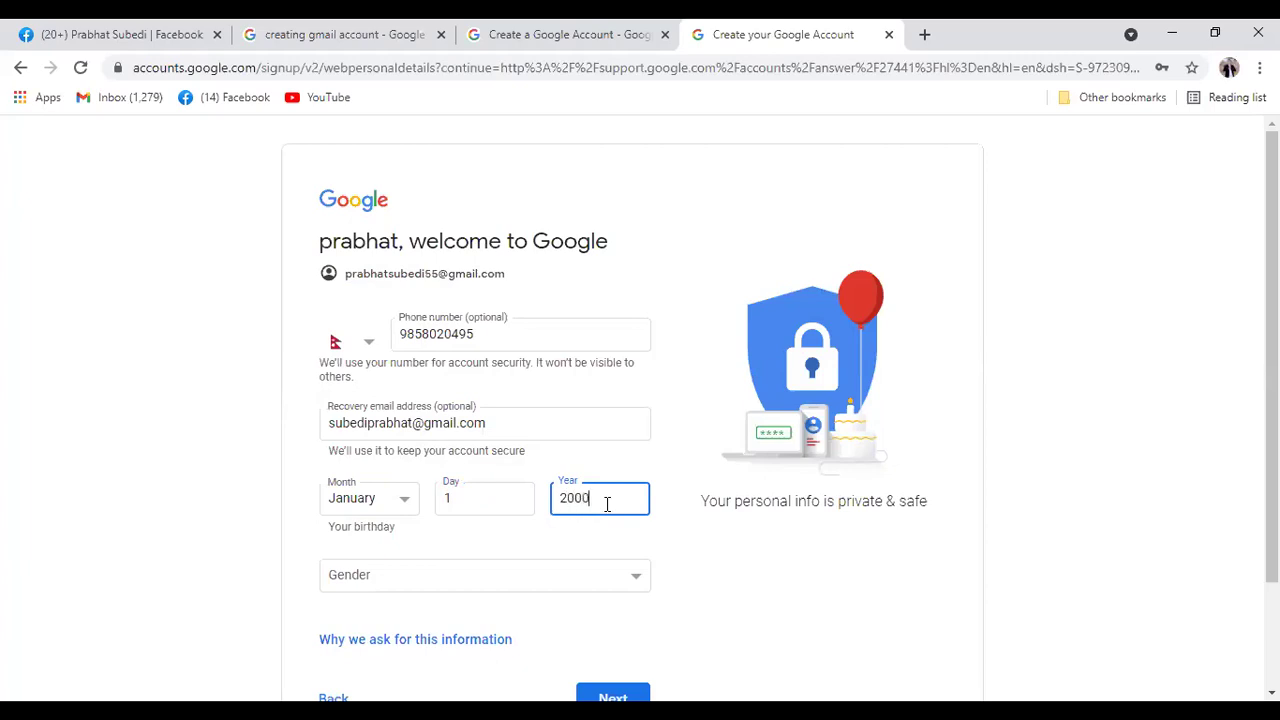
key("Return")
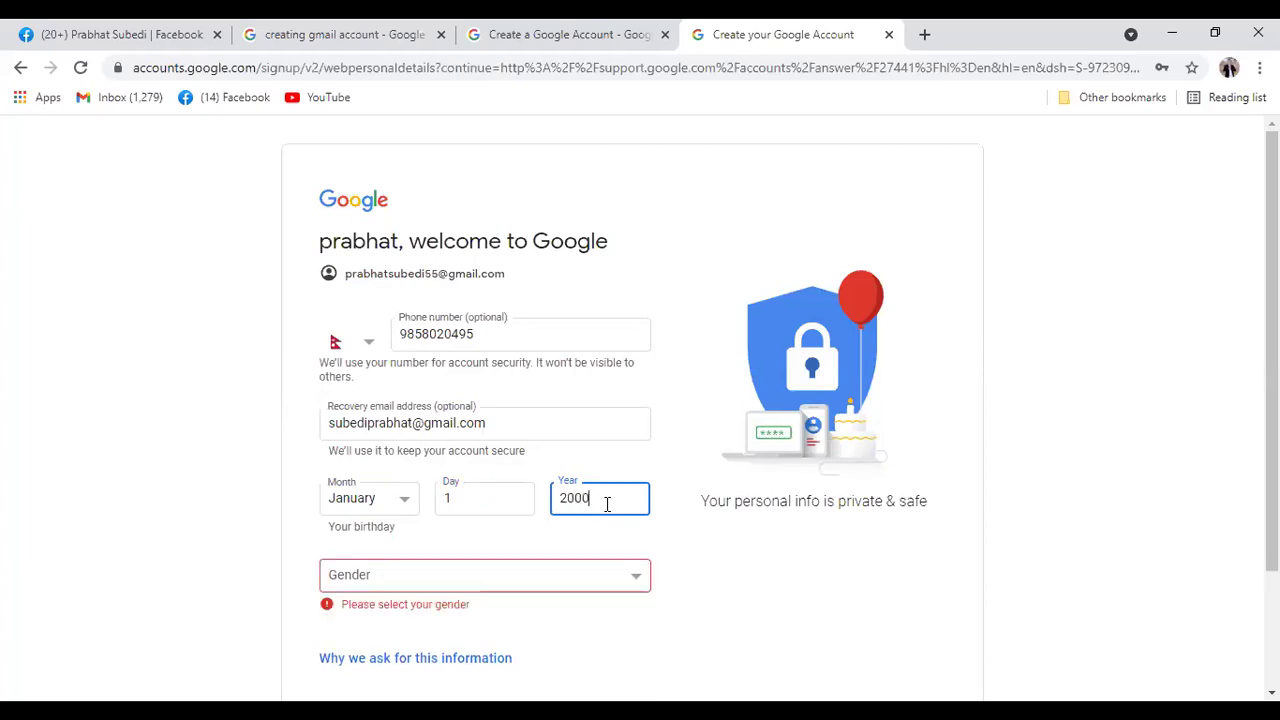
left_click(605, 579)
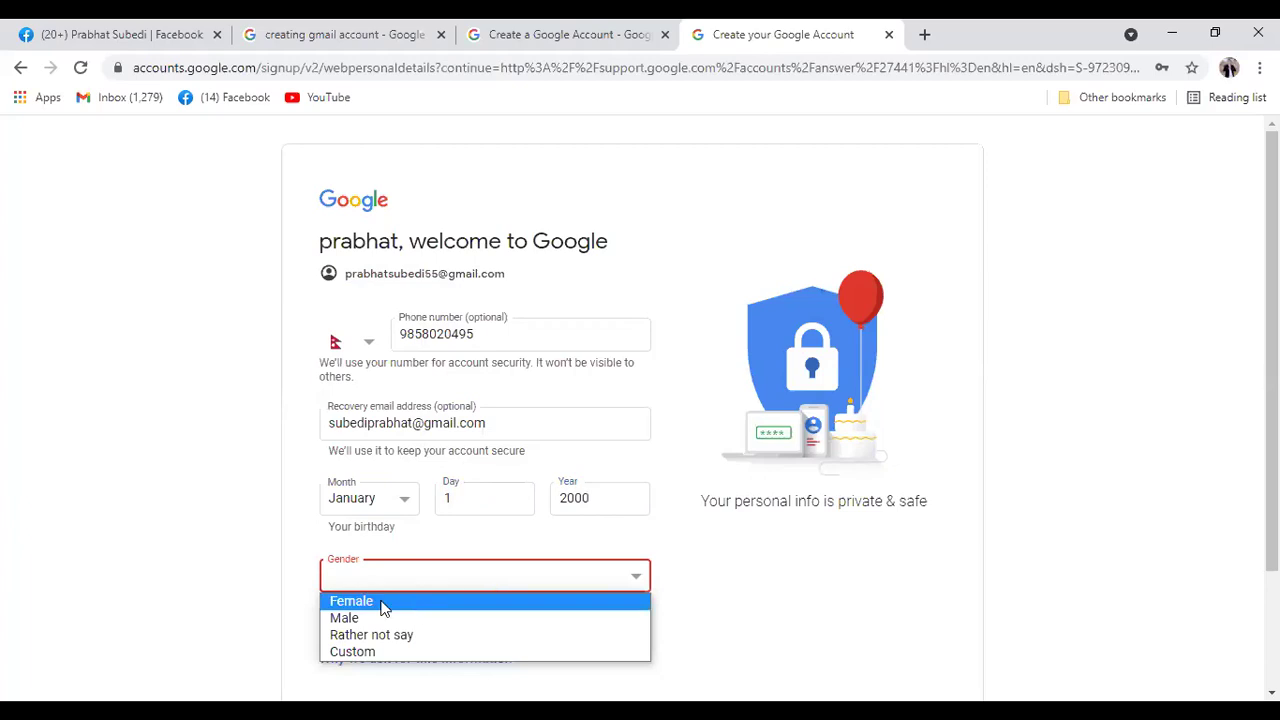
key("Return")
scroll(280, 494, "down", 1)
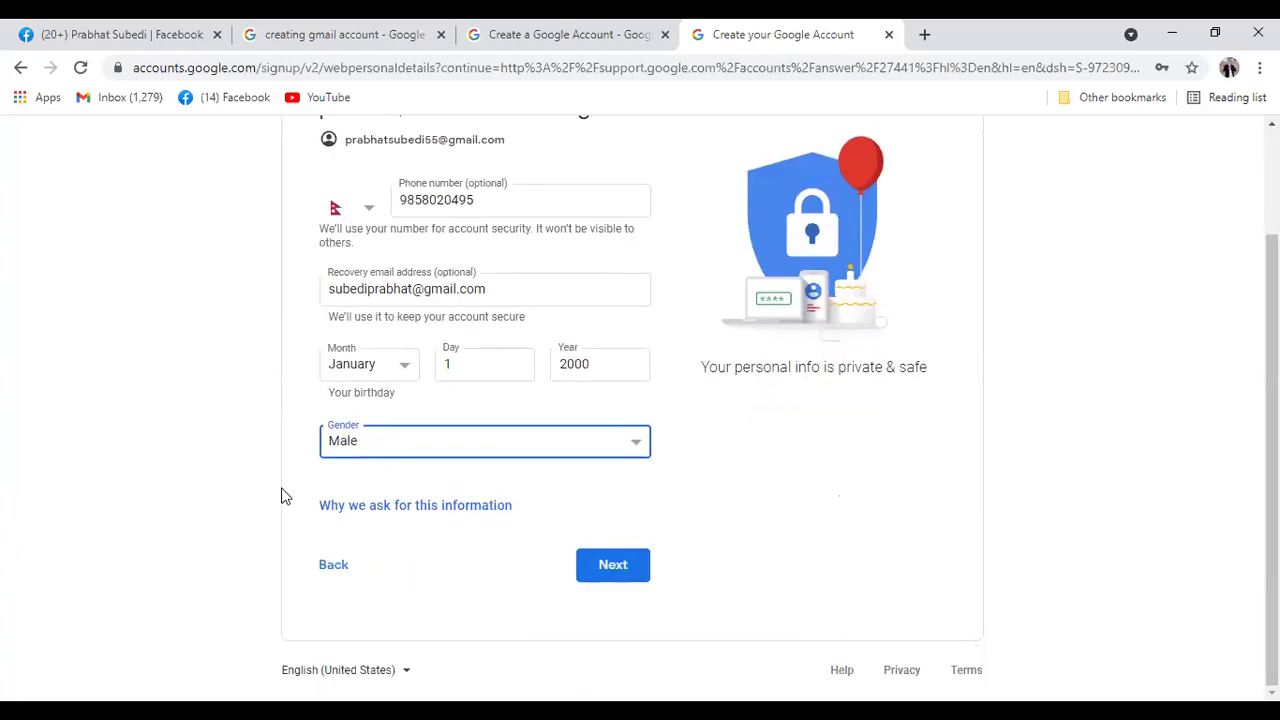
left_click(605, 567)
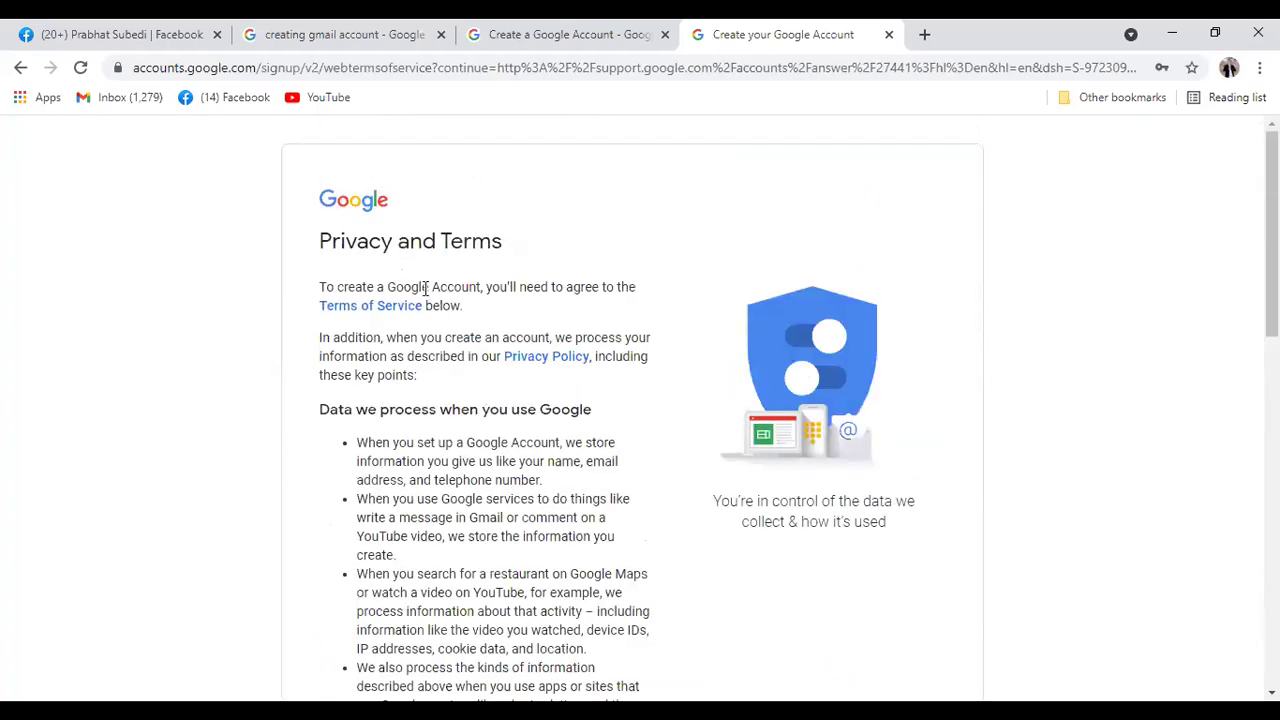
- Scroll through Privacy and Terms and click I agree
scroll(427, 295, "down", 10)
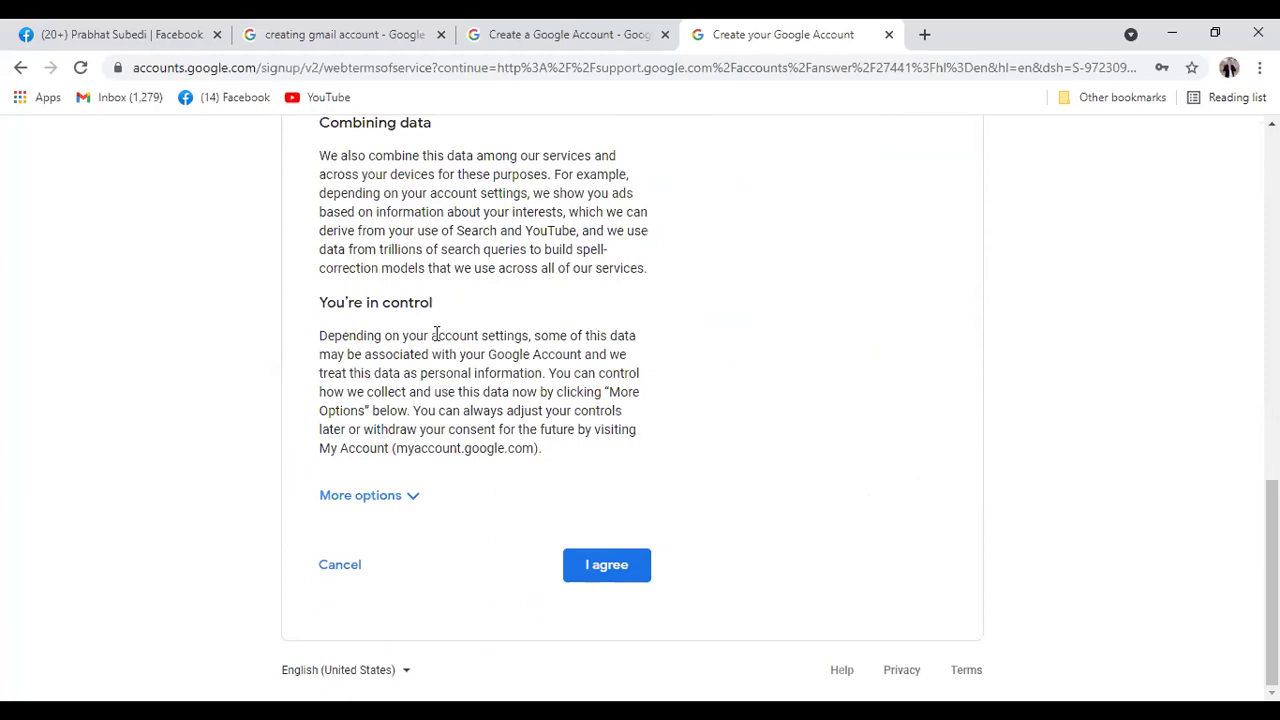
left_click(603, 568)
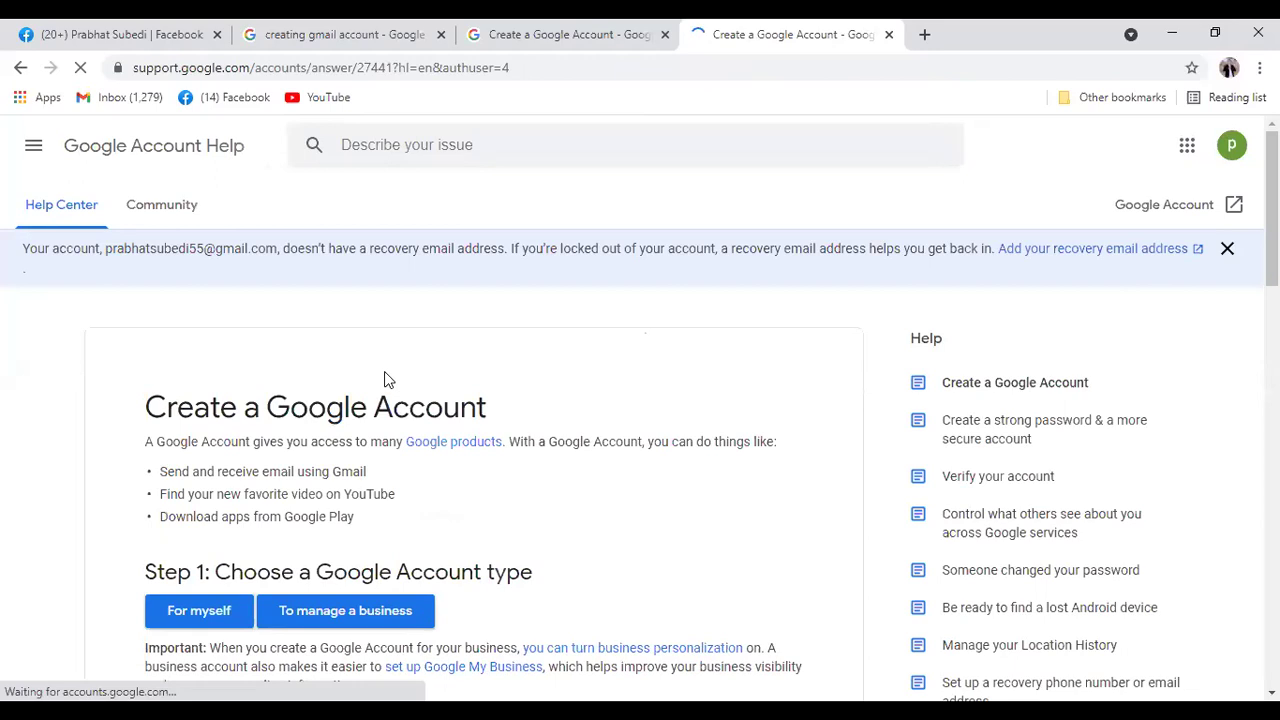
- Pick the personal-use account option, then return to the Create a Google Account article
scroll(370, 410, "down", 1)
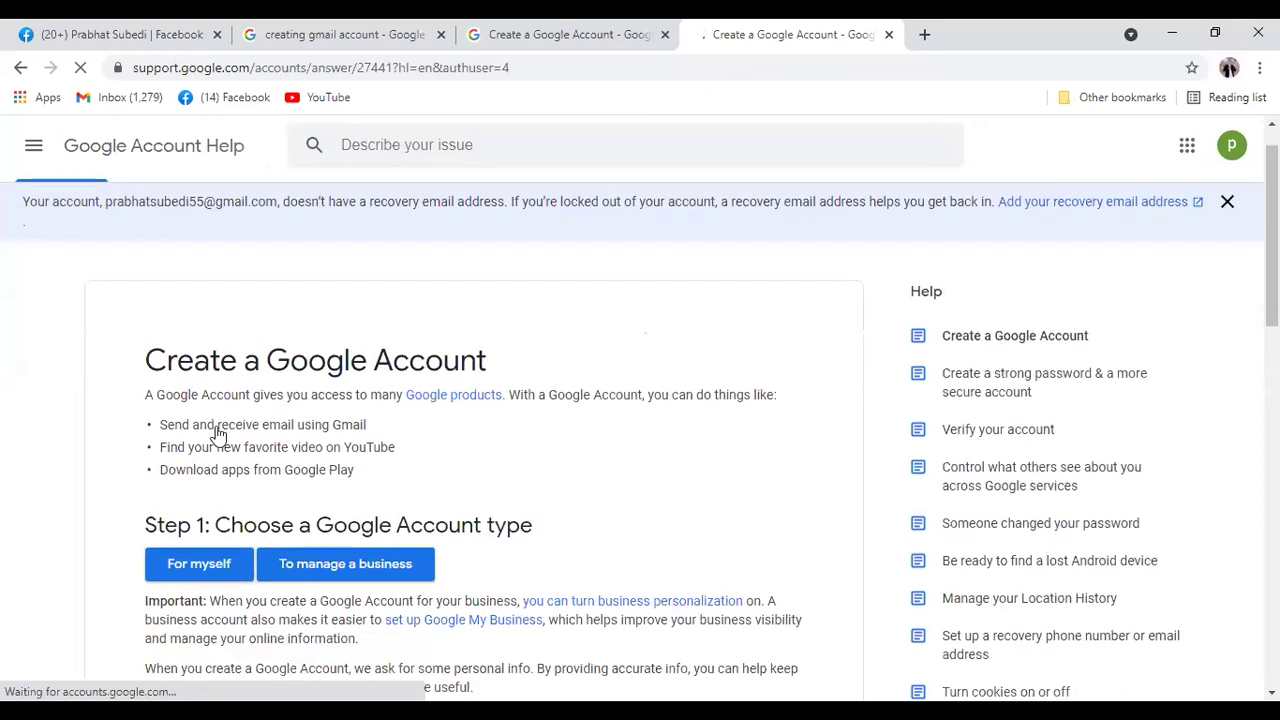
scroll(212, 432, "down", 3)
left_click(215, 430)
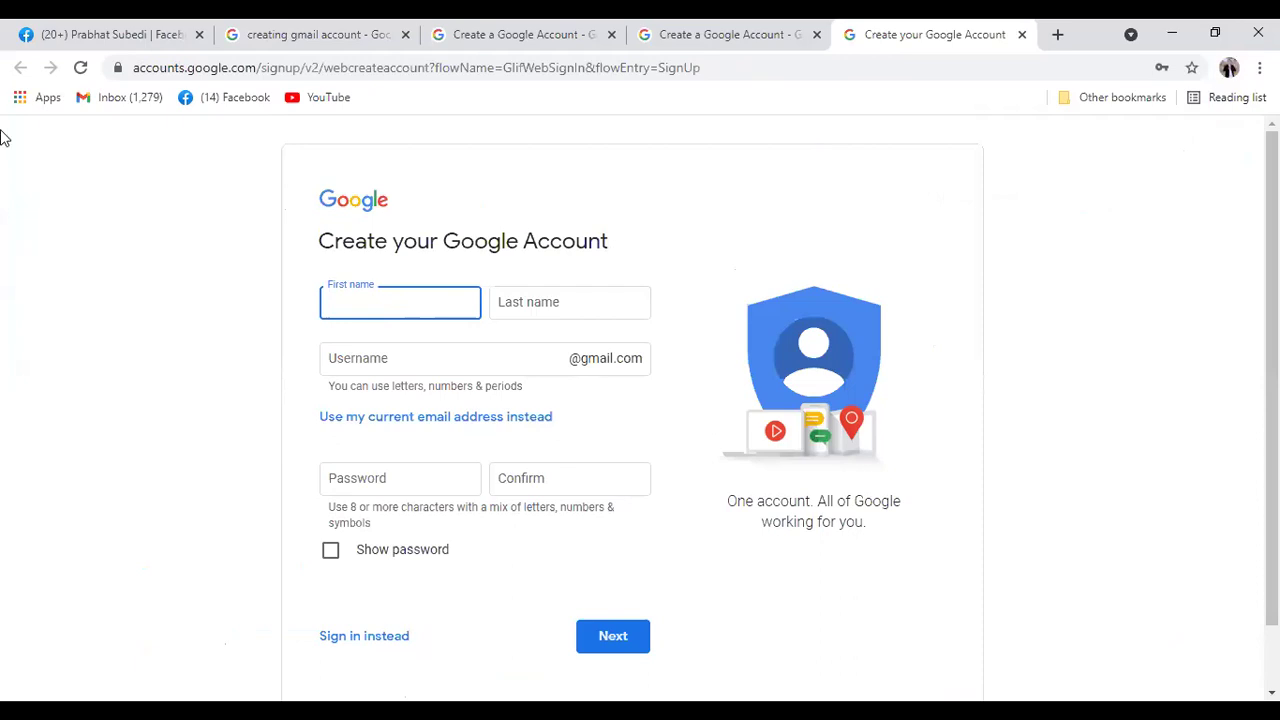
left_click(770, 27)
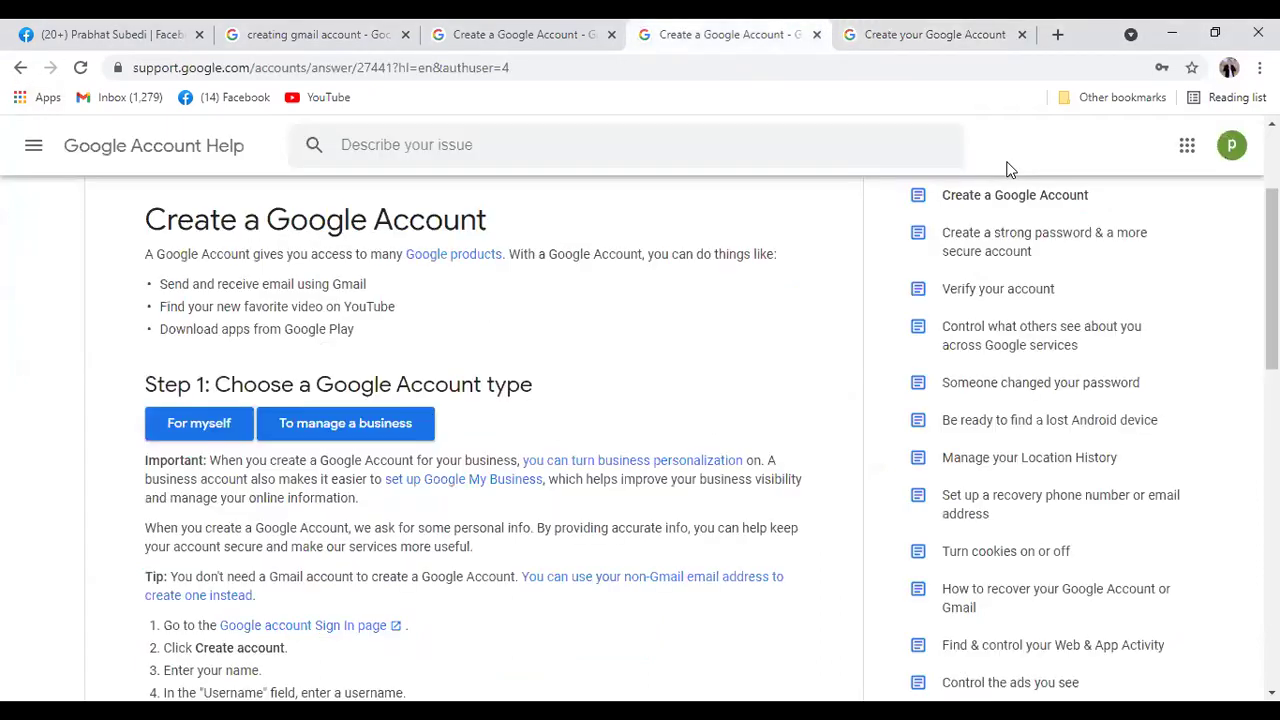
- Answer Yes to 'Was this helpful?' and open the profile avatar's account list
scroll(370, 445, "down", 10)
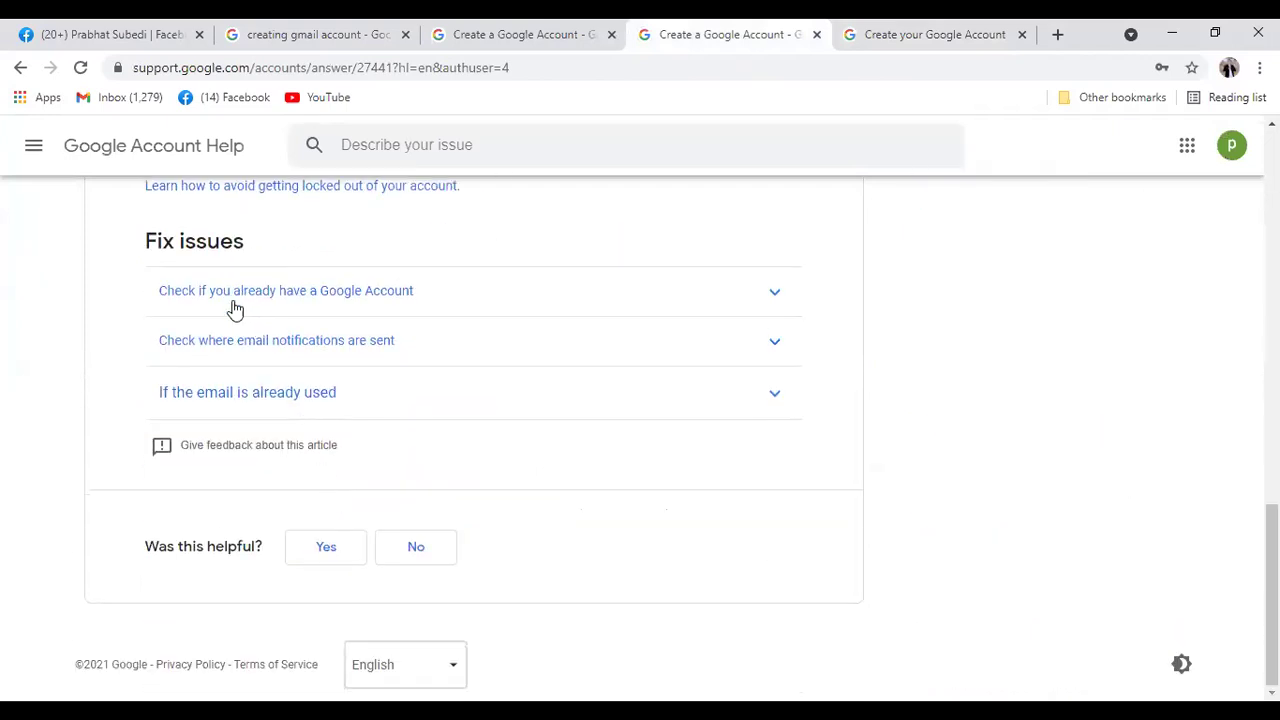
left_click(337, 556)
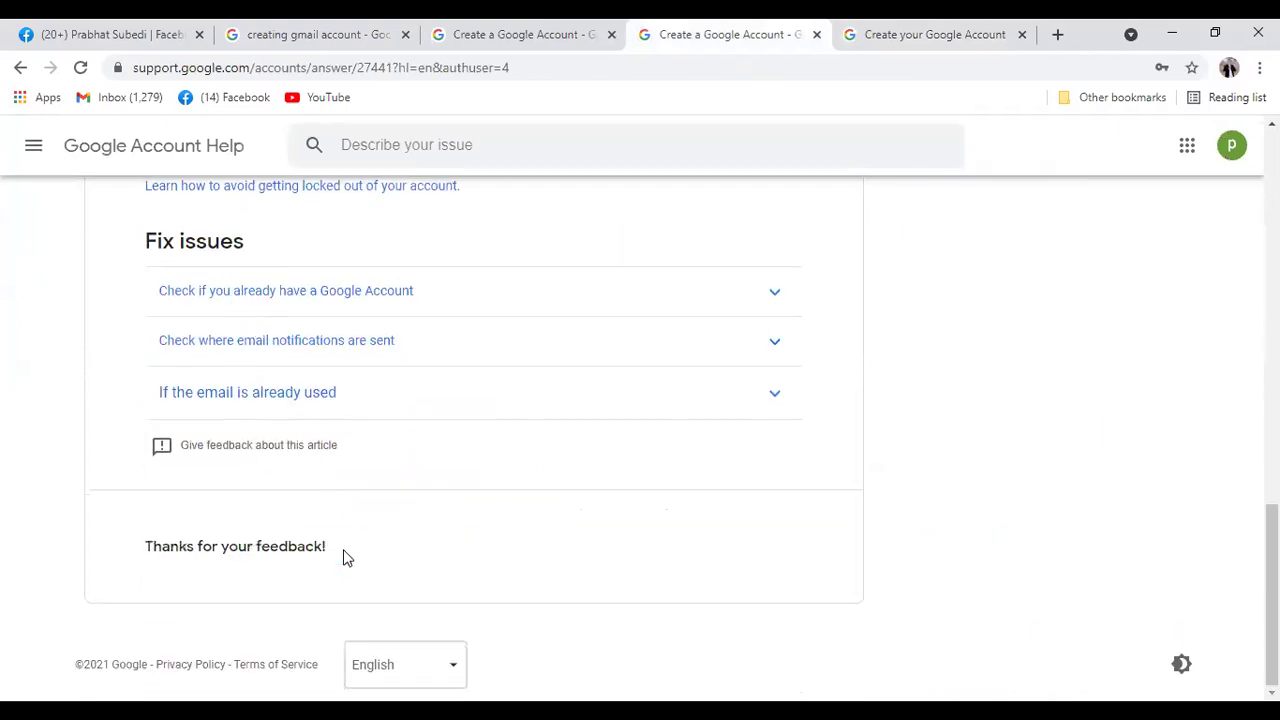
scroll(688, 437, "up", 10)
scroll(688, 441, "up", 5)
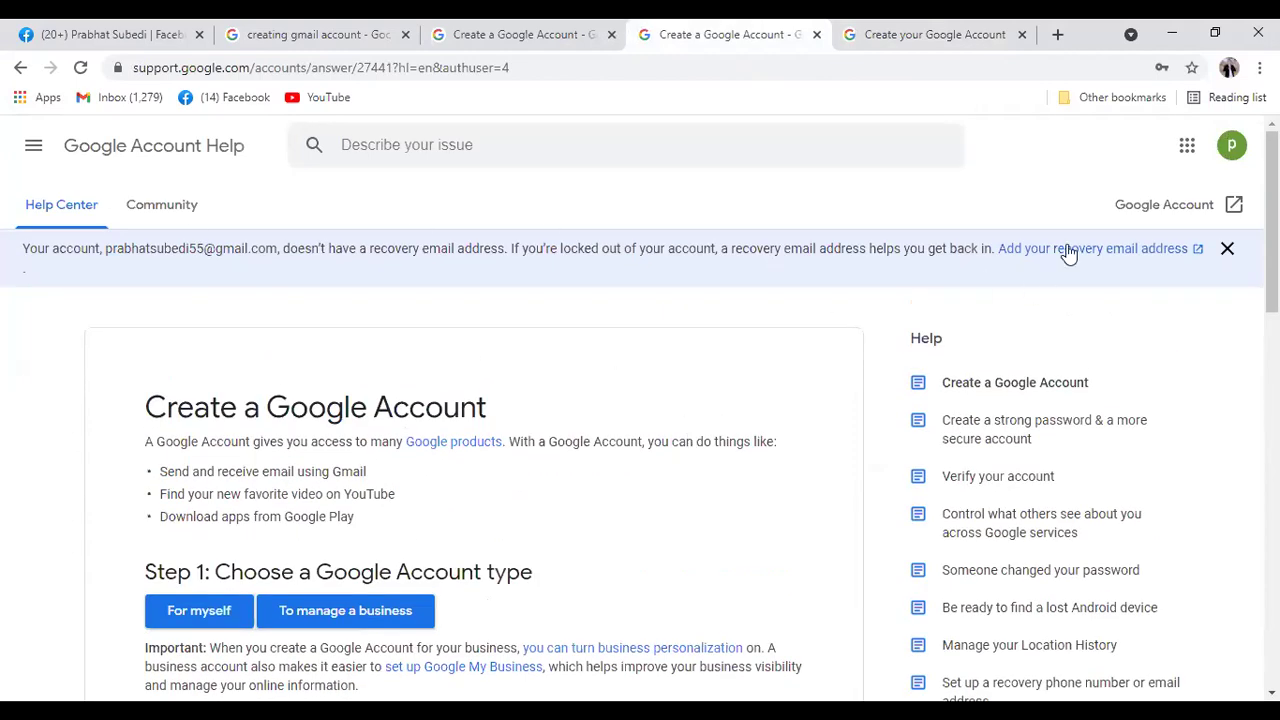
left_click(1233, 150)
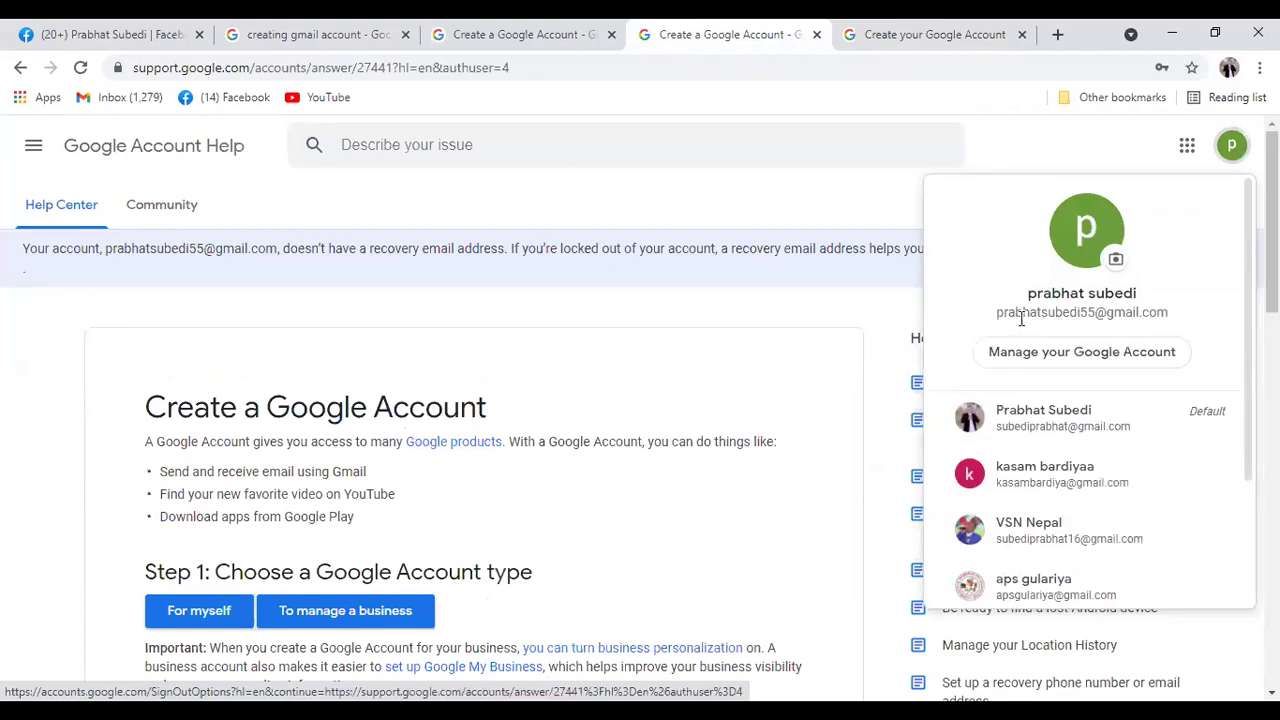
left_click(827, 220)
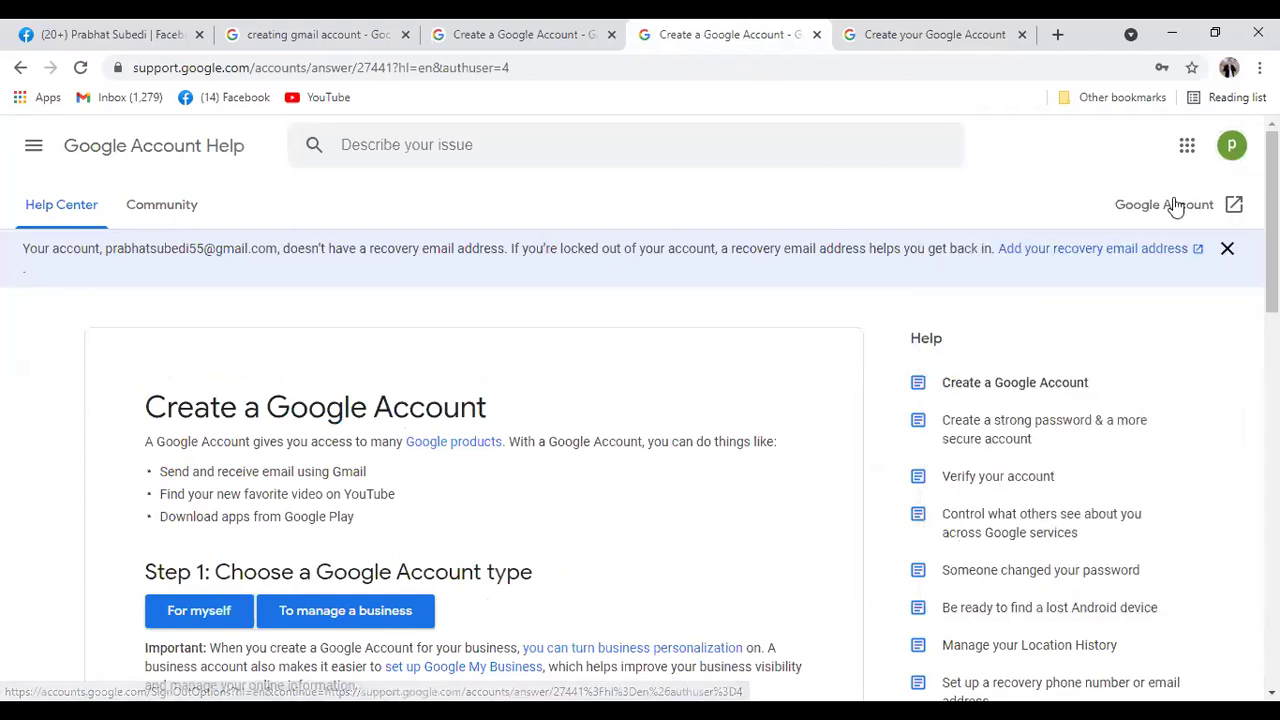
left_click(1231, 146)
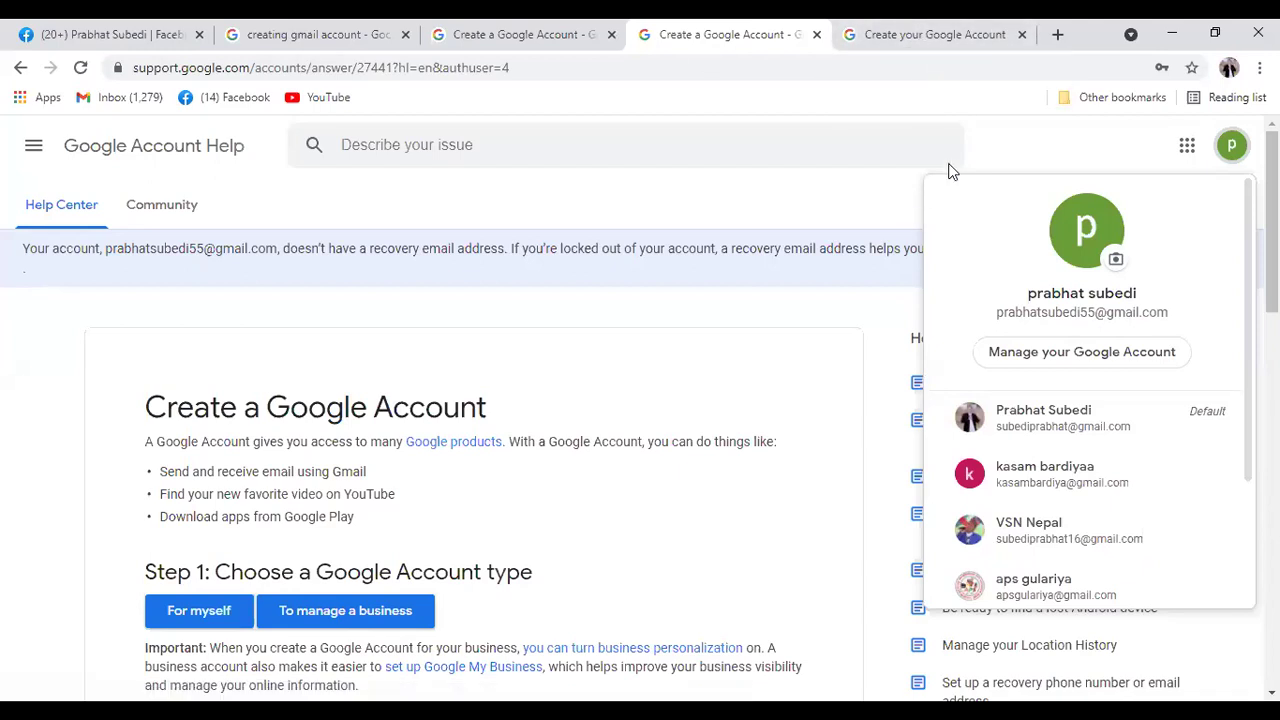
key("ctrl+Tab")
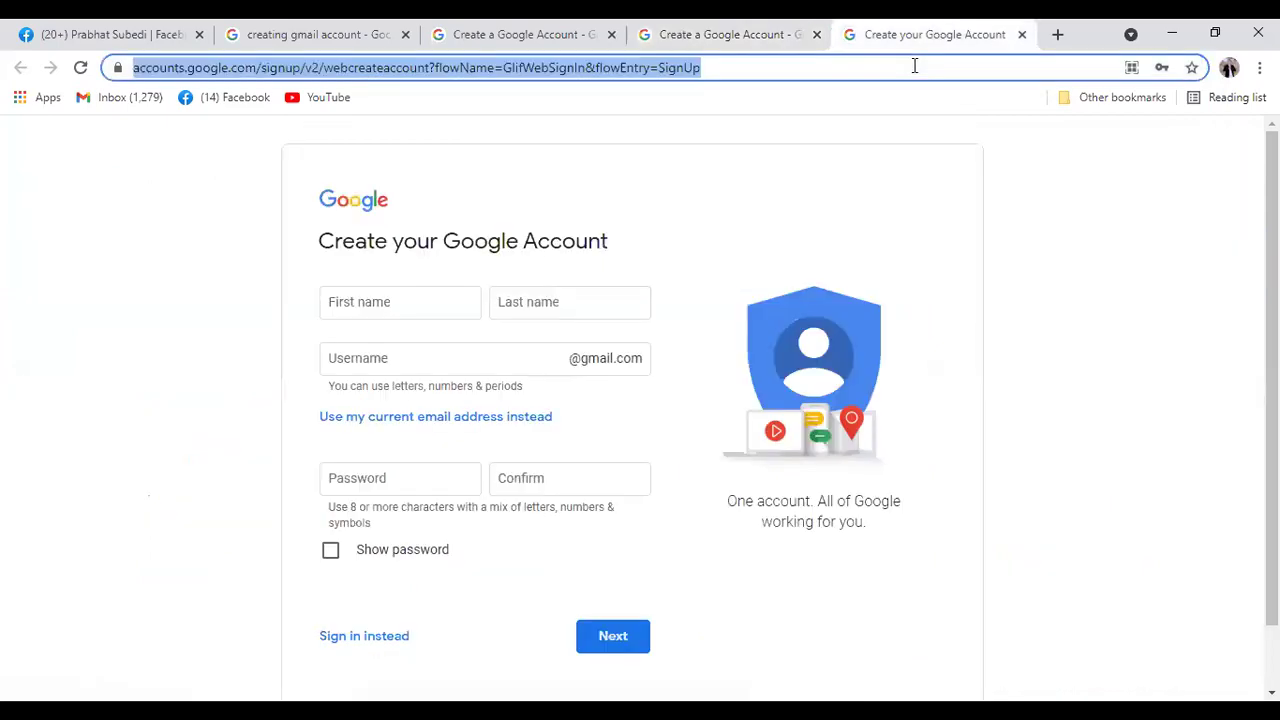
left_click(740, 26)
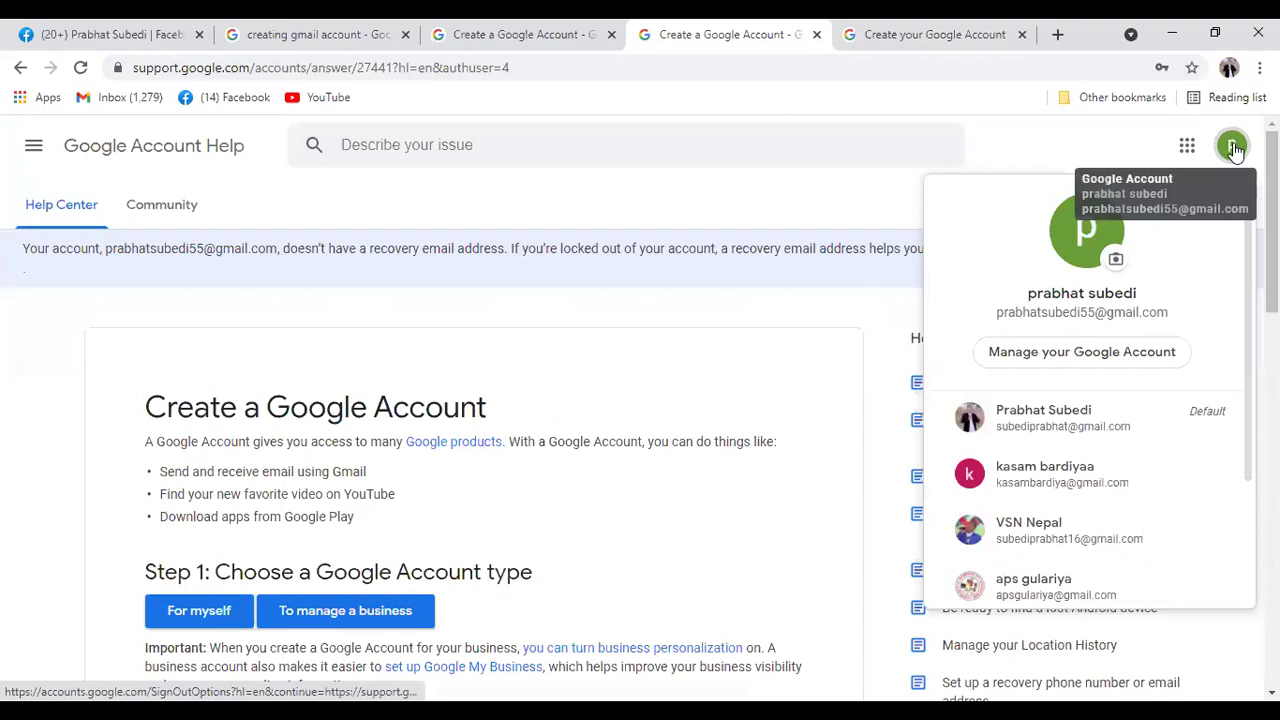
left_click(1233, 147)
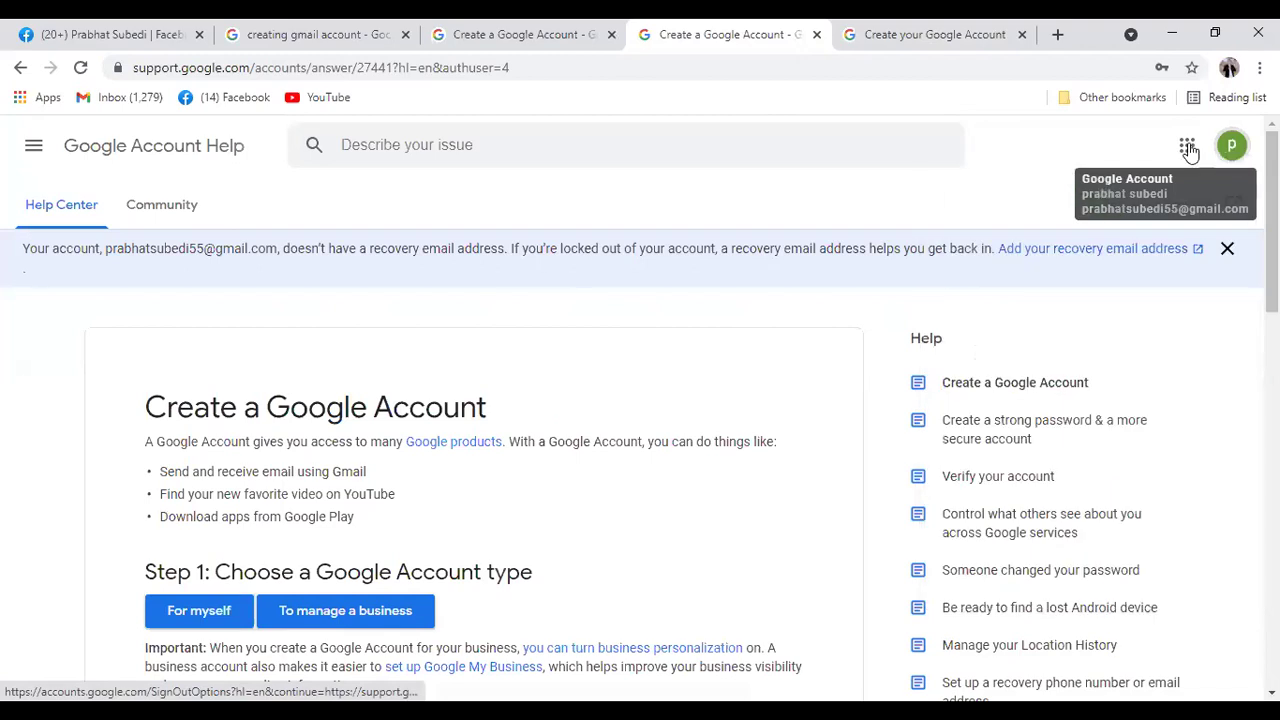
left_click(1188, 148)
left_click(1231, 146)
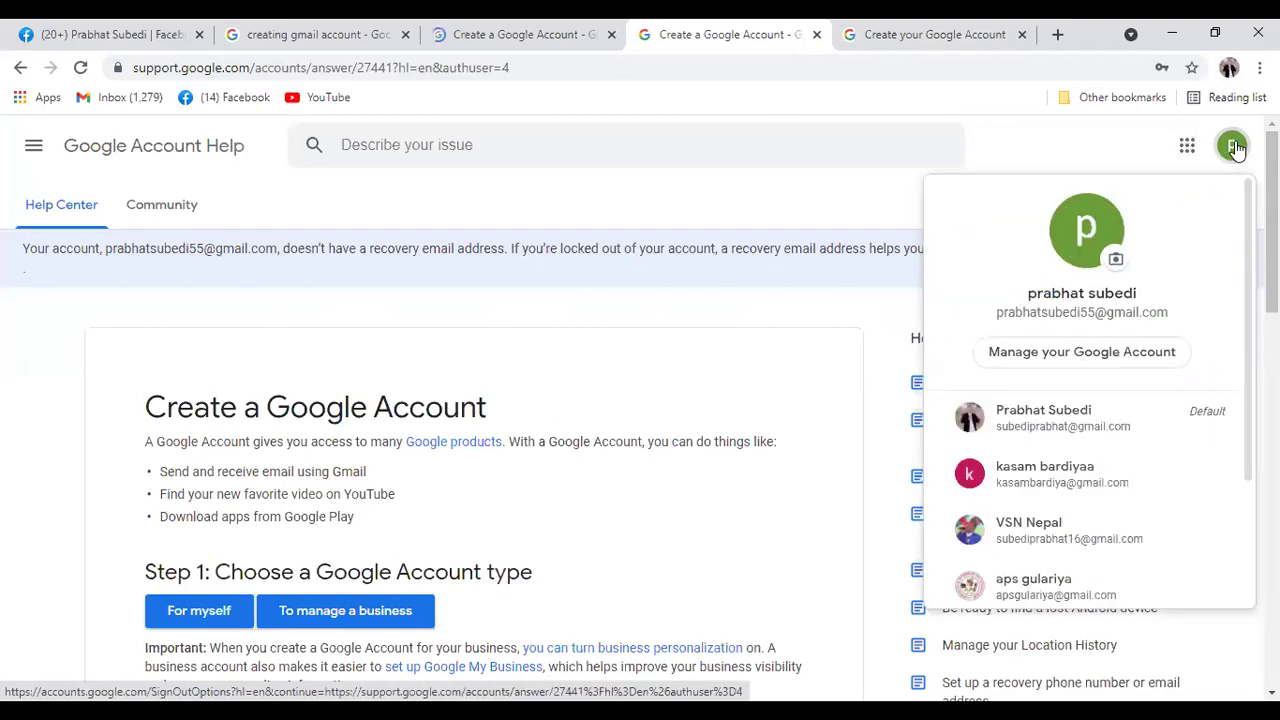
left_click_drag(998, 312, 1172, 318)
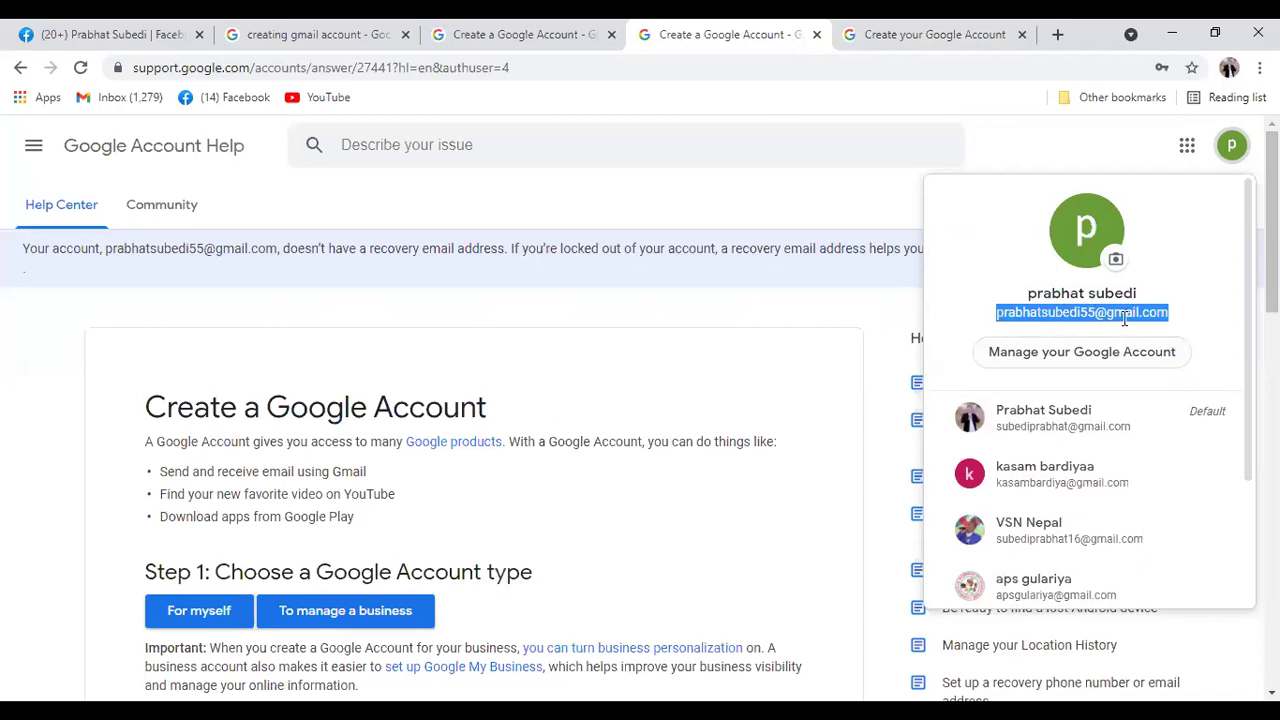
- Load youtube.com in the address bar and return to the YouTube tab
left_click(864, 62)
type("y")
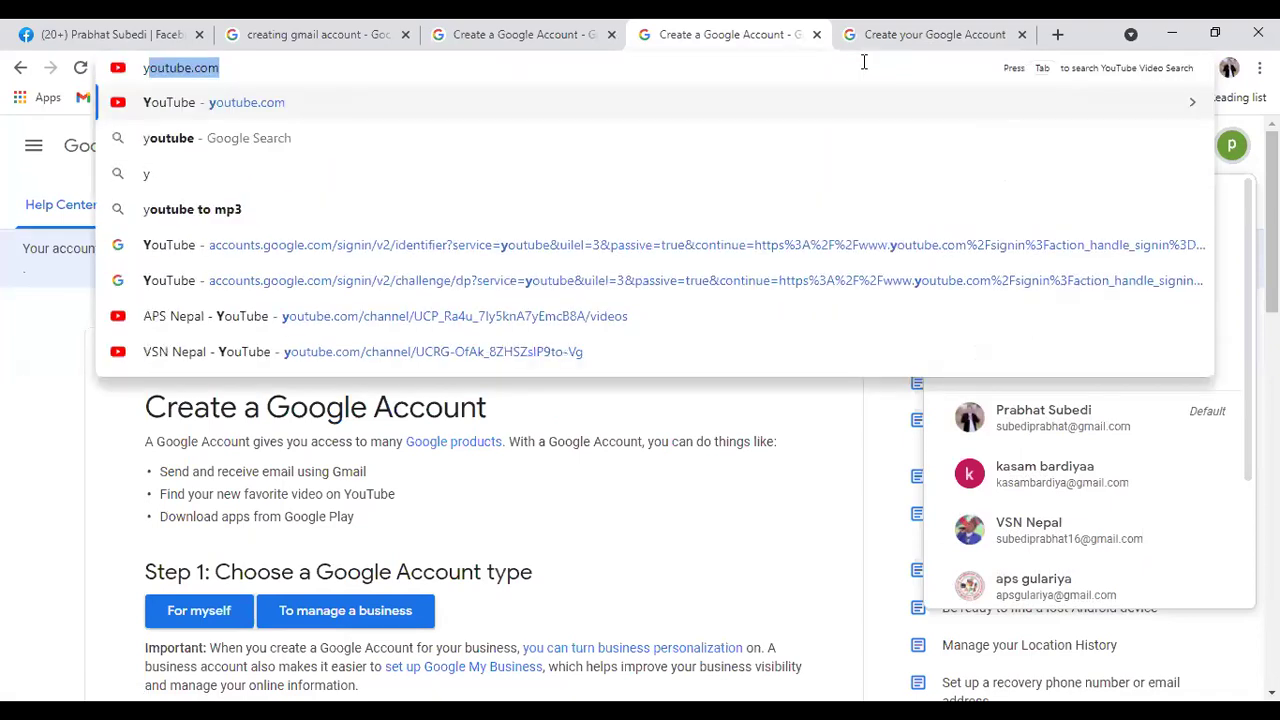
key("Return")
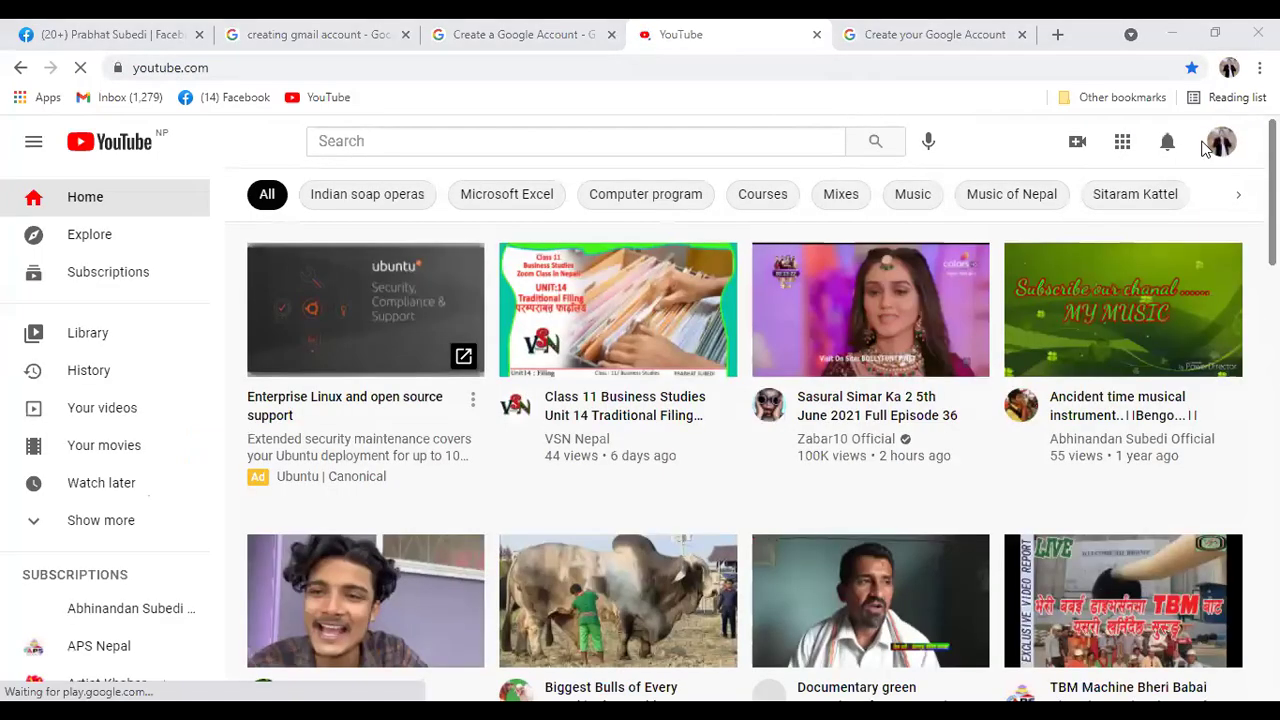
left_click(930, 30)
left_click(717, 27)
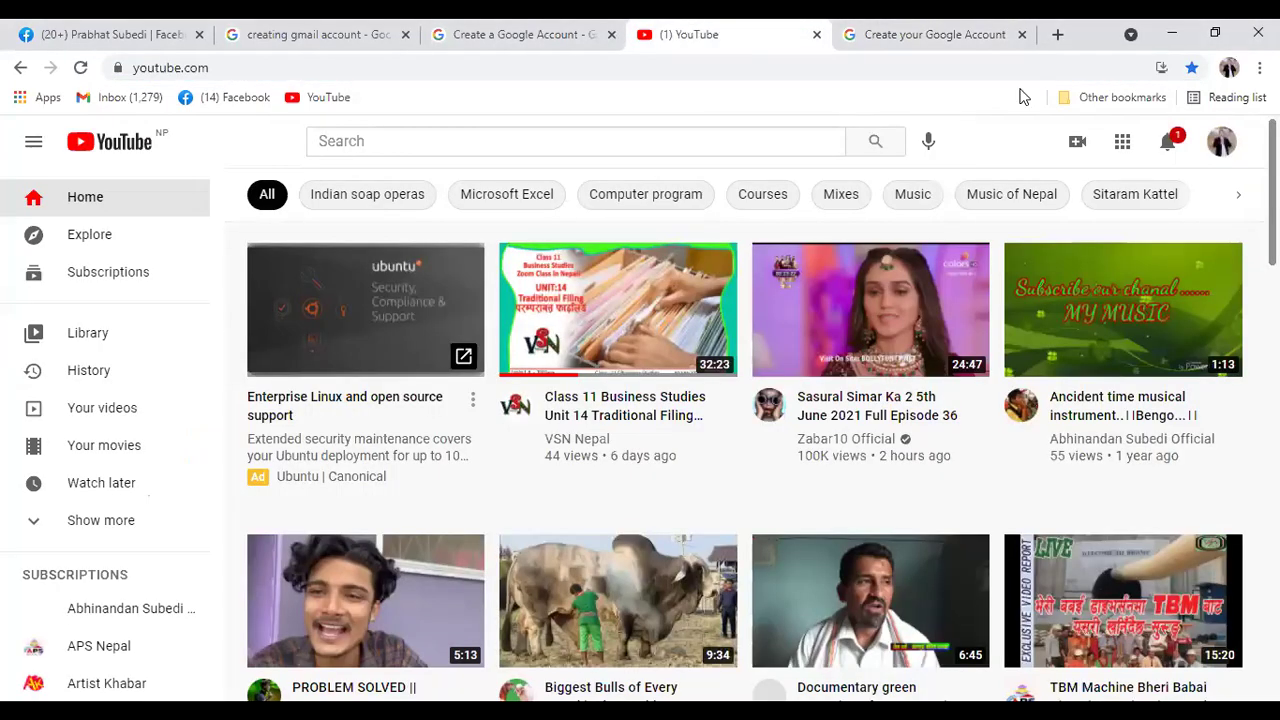
- Sign out of YouTube, close the signed-out tab, and open a new tab
left_click(1218, 145)
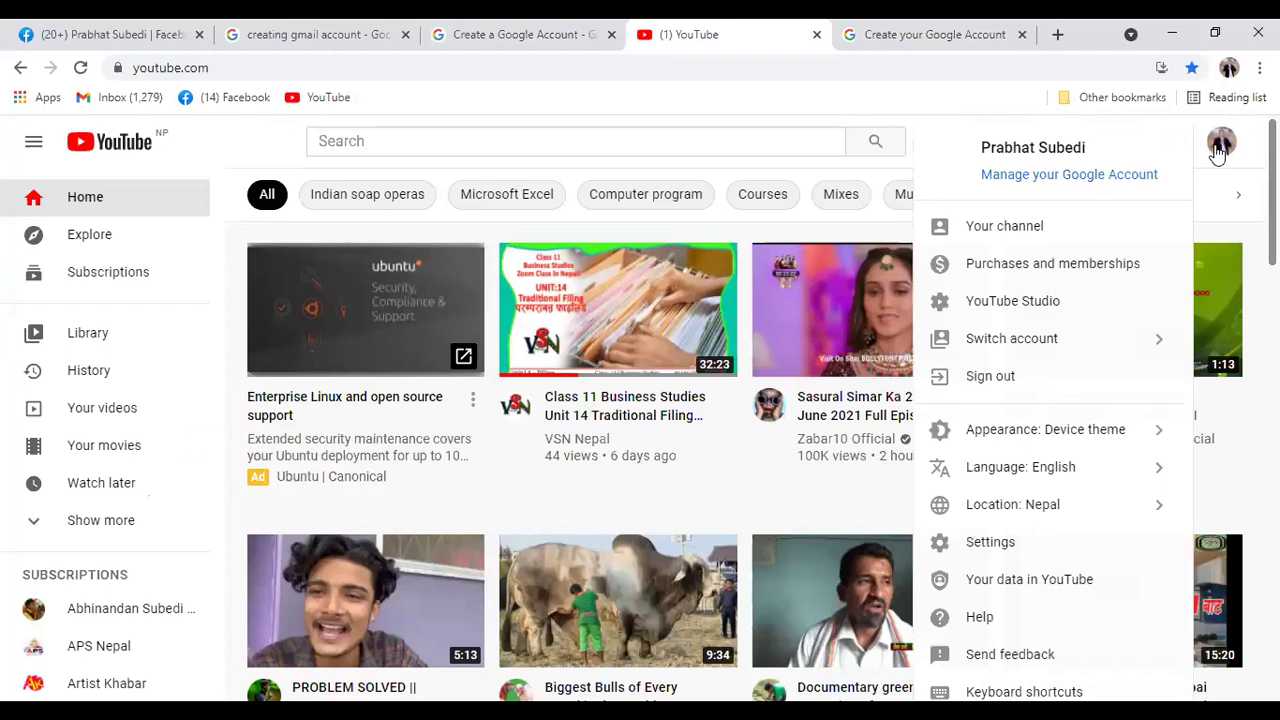
left_click(980, 365)
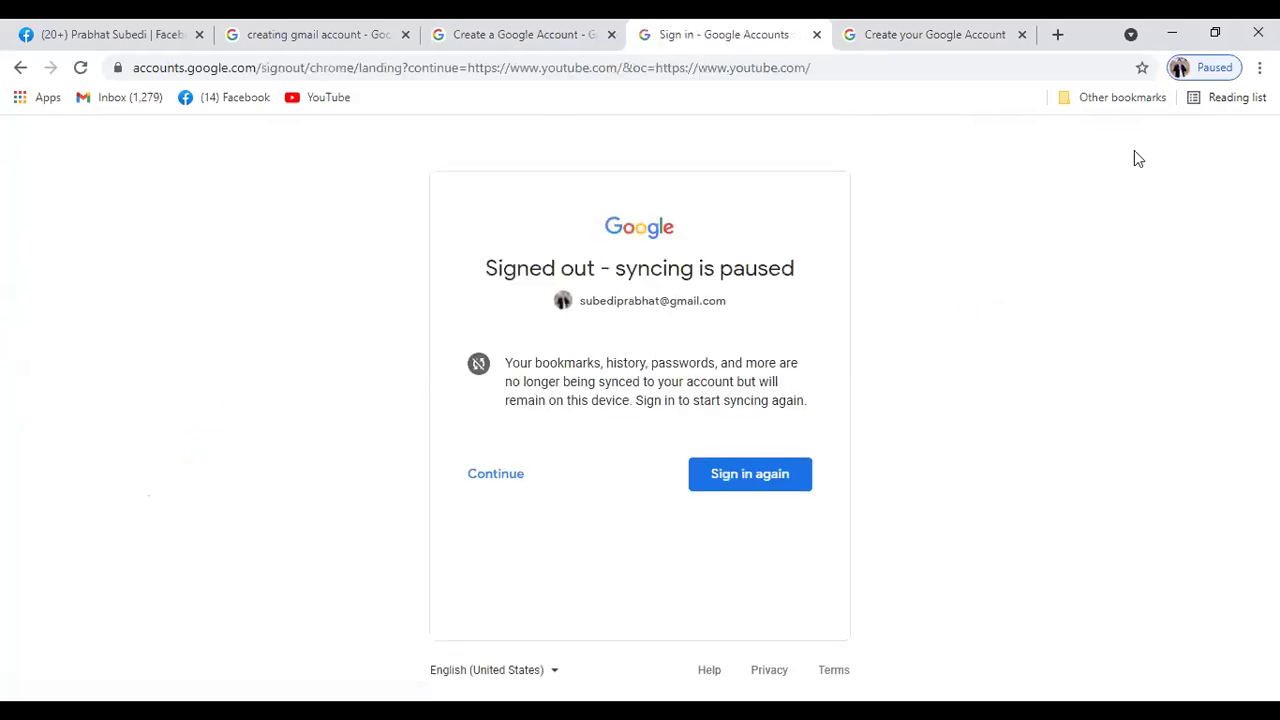
left_click(740, 485)
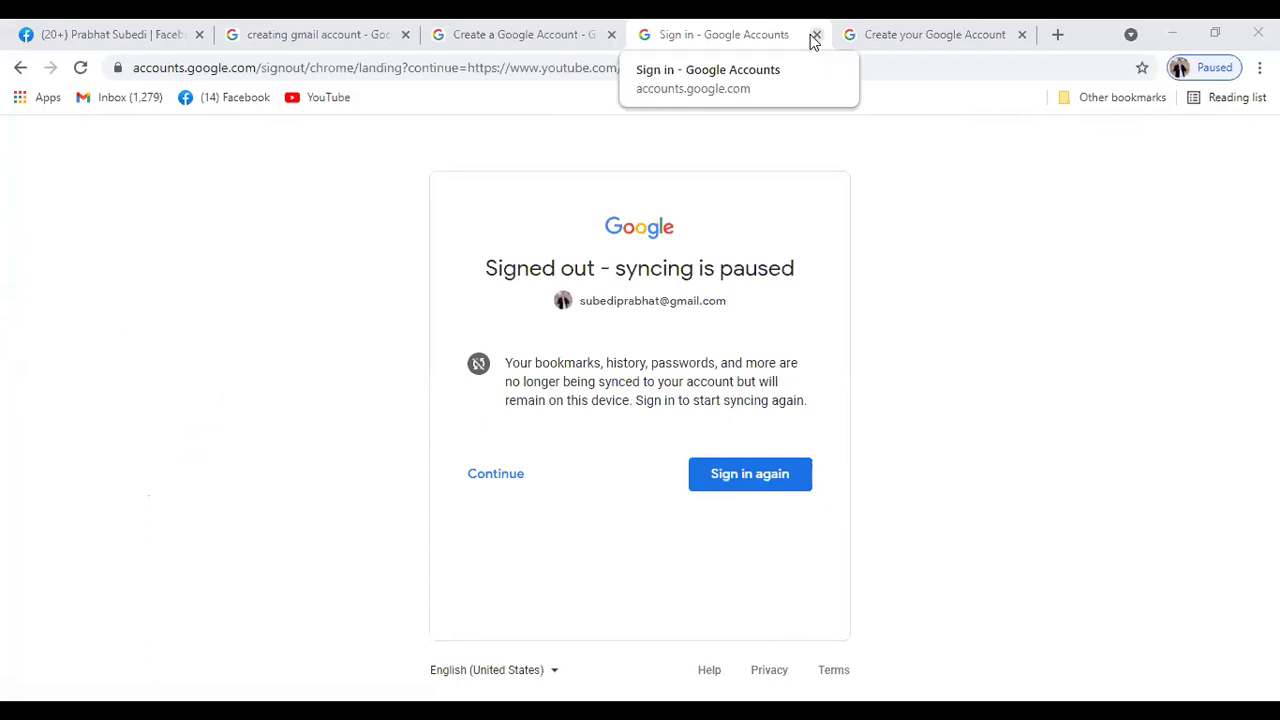
key("ctrl+w")
key("ctrl+t")
left_click(851, 64)
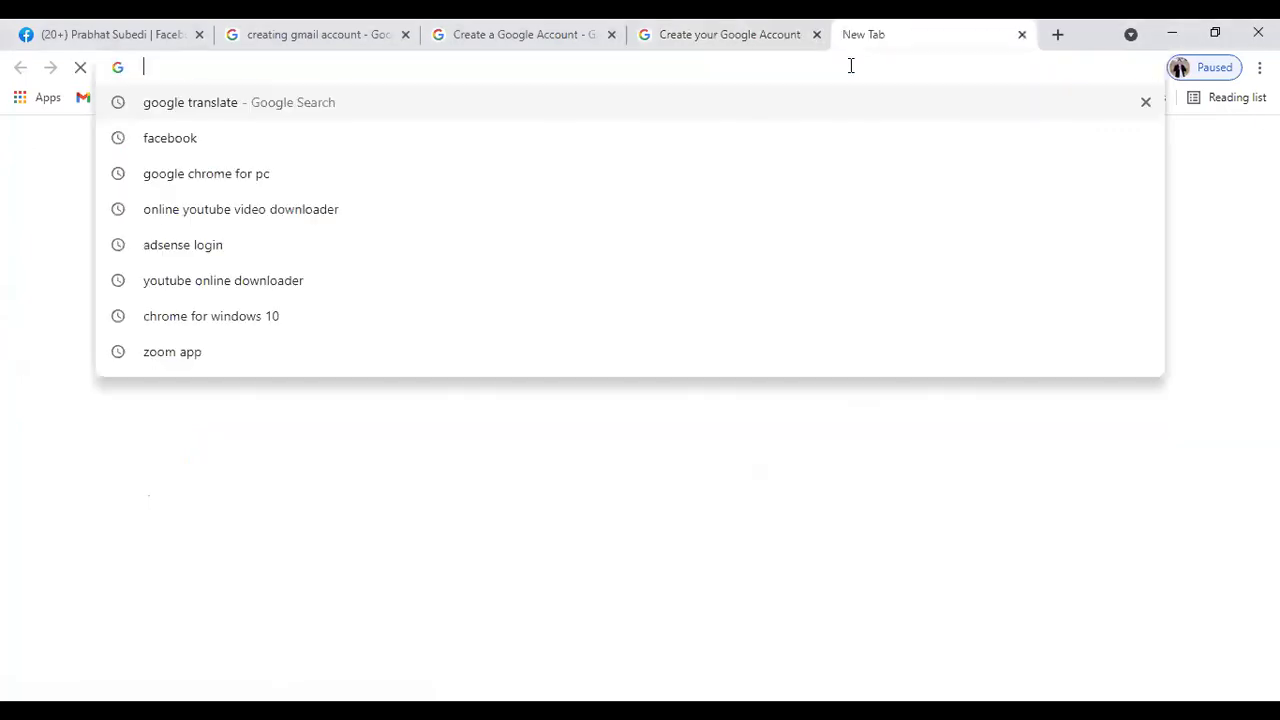
- Load YouTube in the new tab, close the sign-up tab, and click SIGN IN
type("yo")
key("Return")
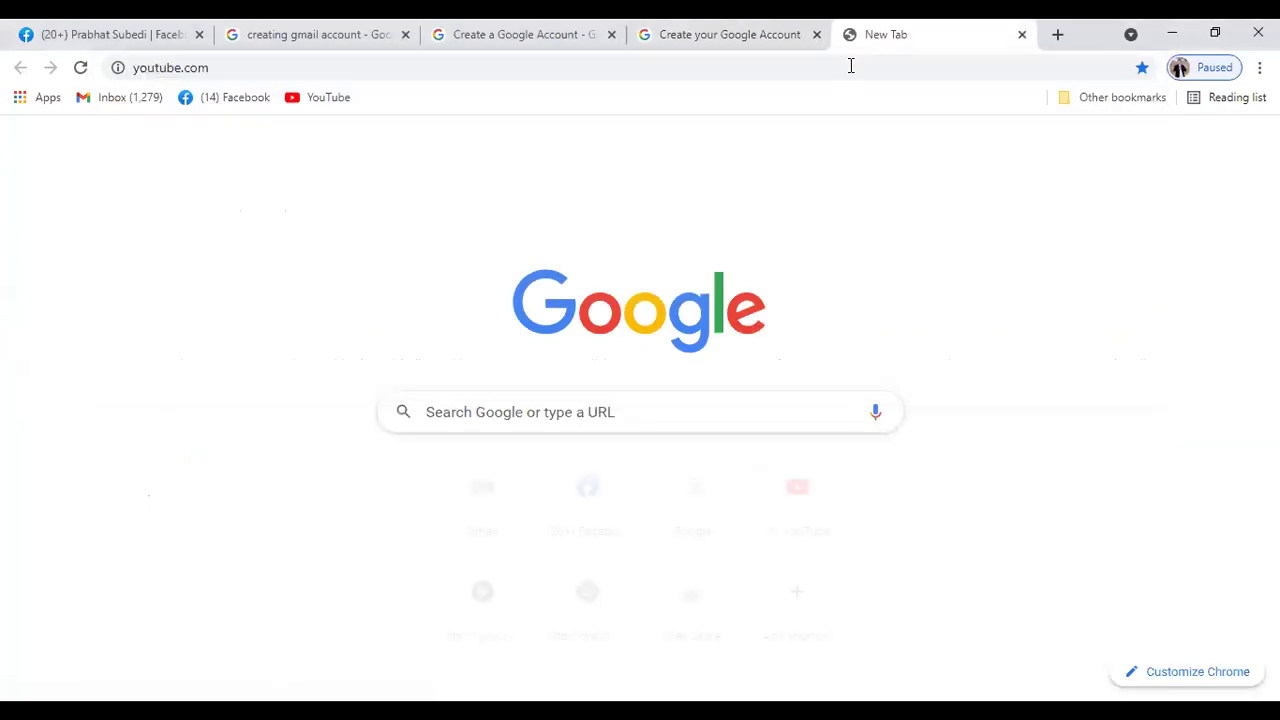
left_click(816, 34)
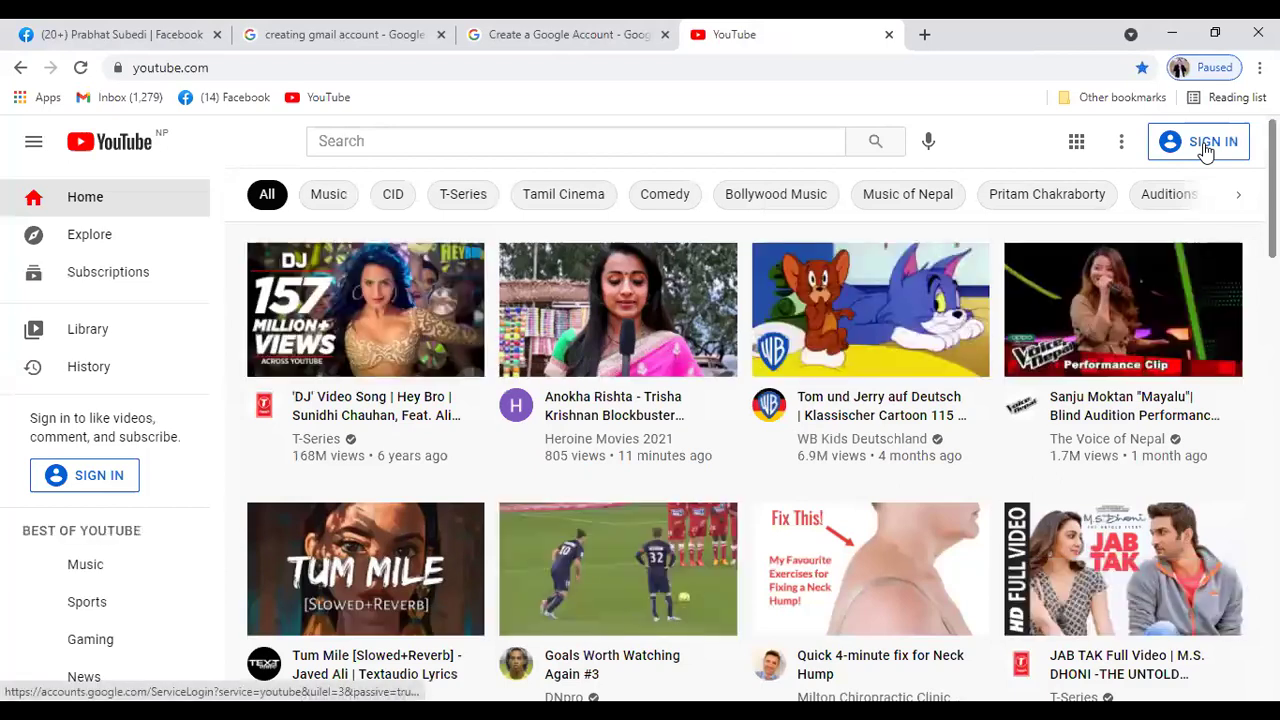
left_click(1206, 147)
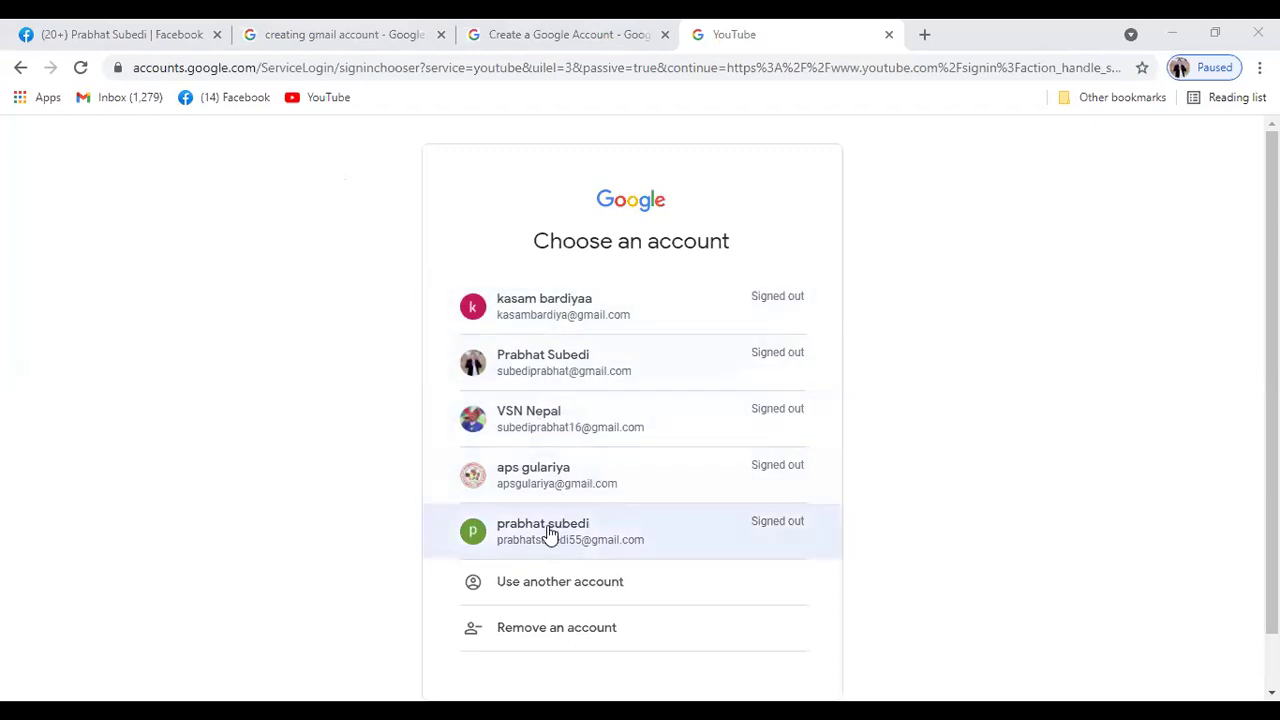
- Choose the new account, enter and reveal its password, submit, then retype it after rejection
left_click(549, 534)
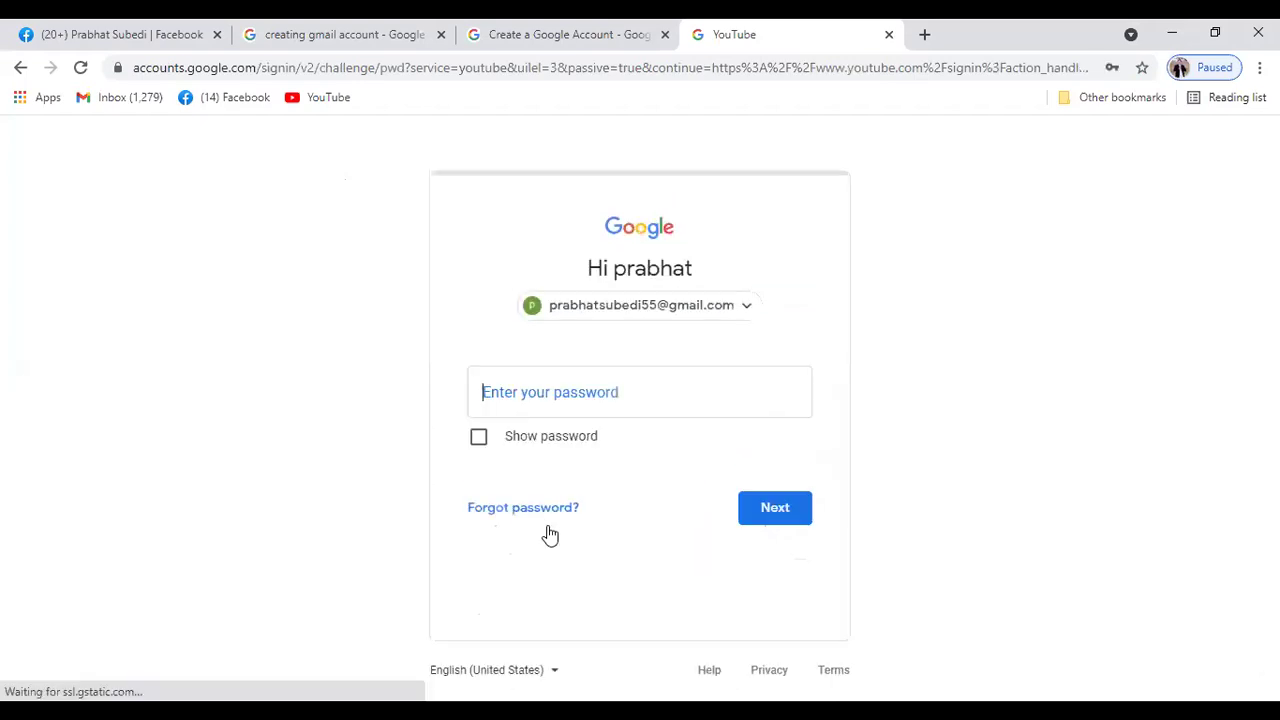
left_click(588, 397)
type("•")
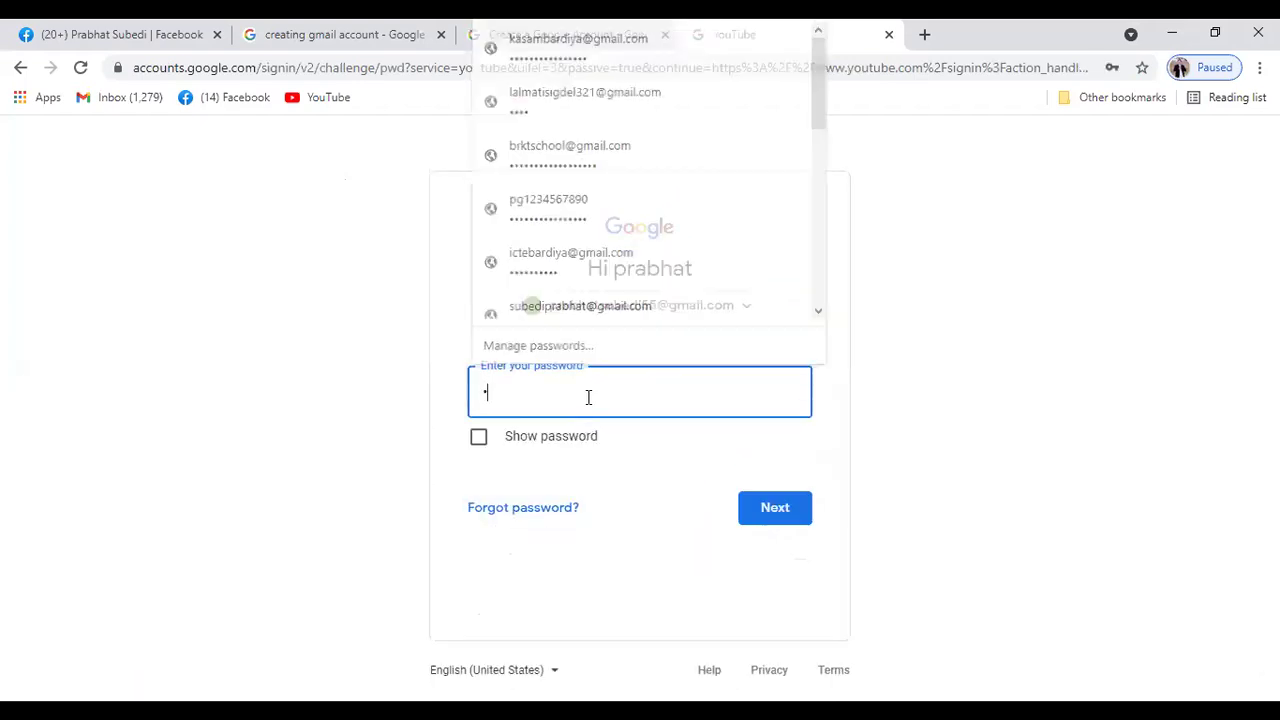
type("••••")
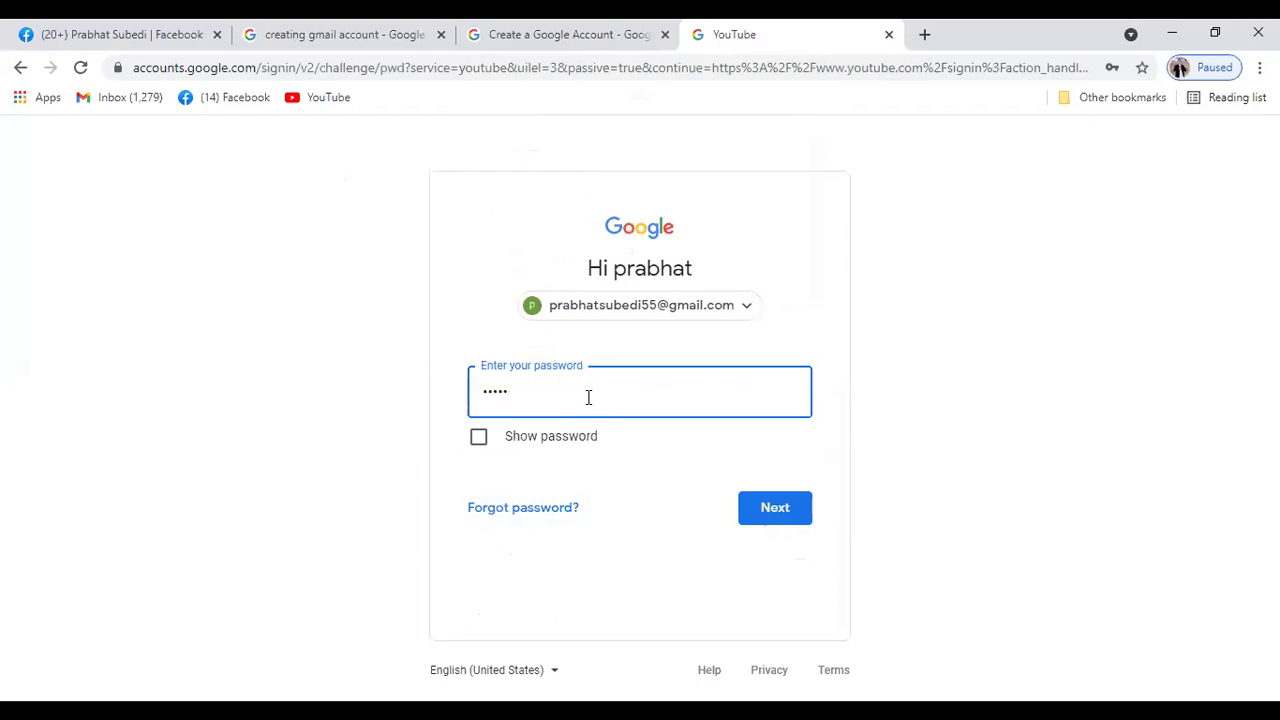
type("••")
left_click(479, 440)
type("p")
left_click(771, 520)
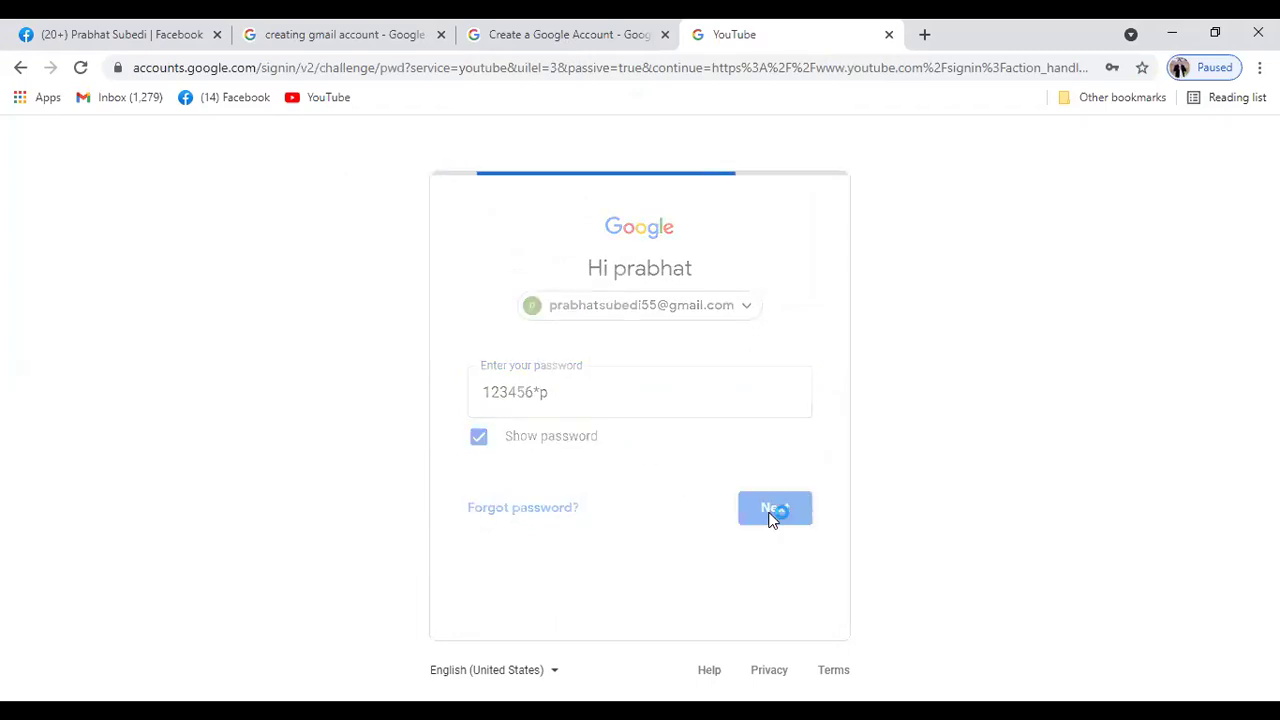
left_click(690, 404)
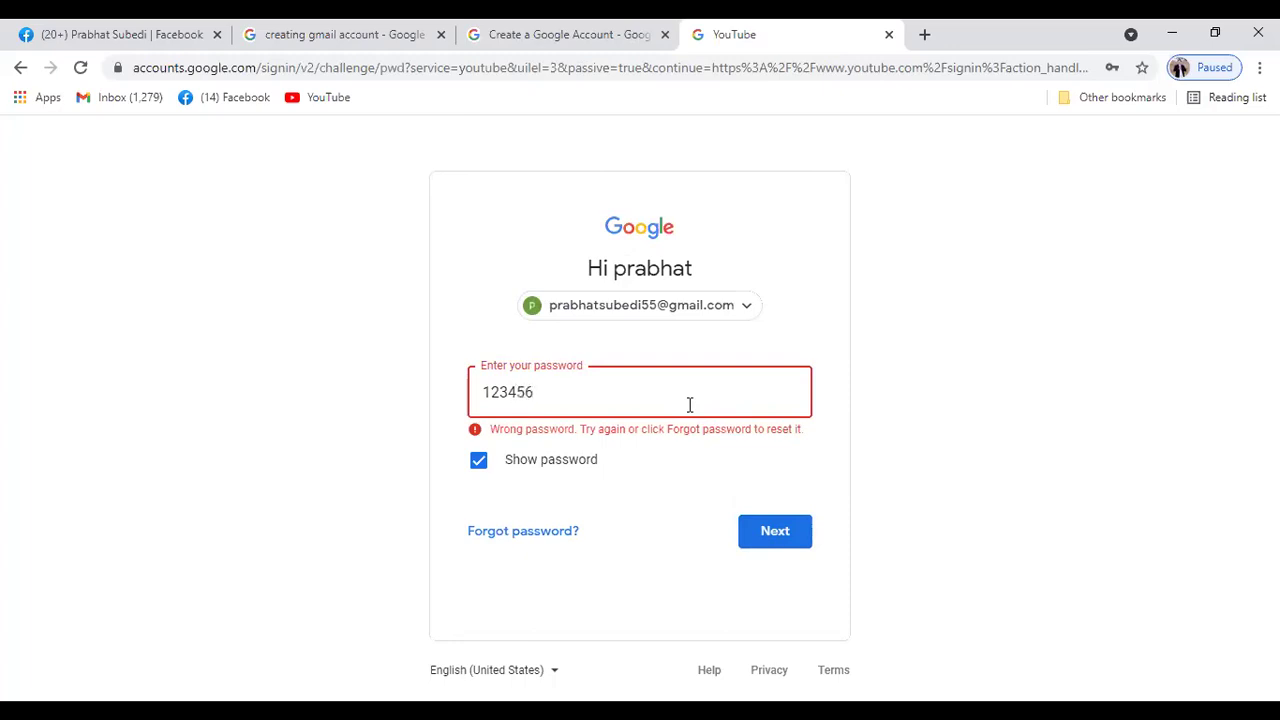
- Correct the ending of the rejected account password and submit it with Next
left_click(771, 544)
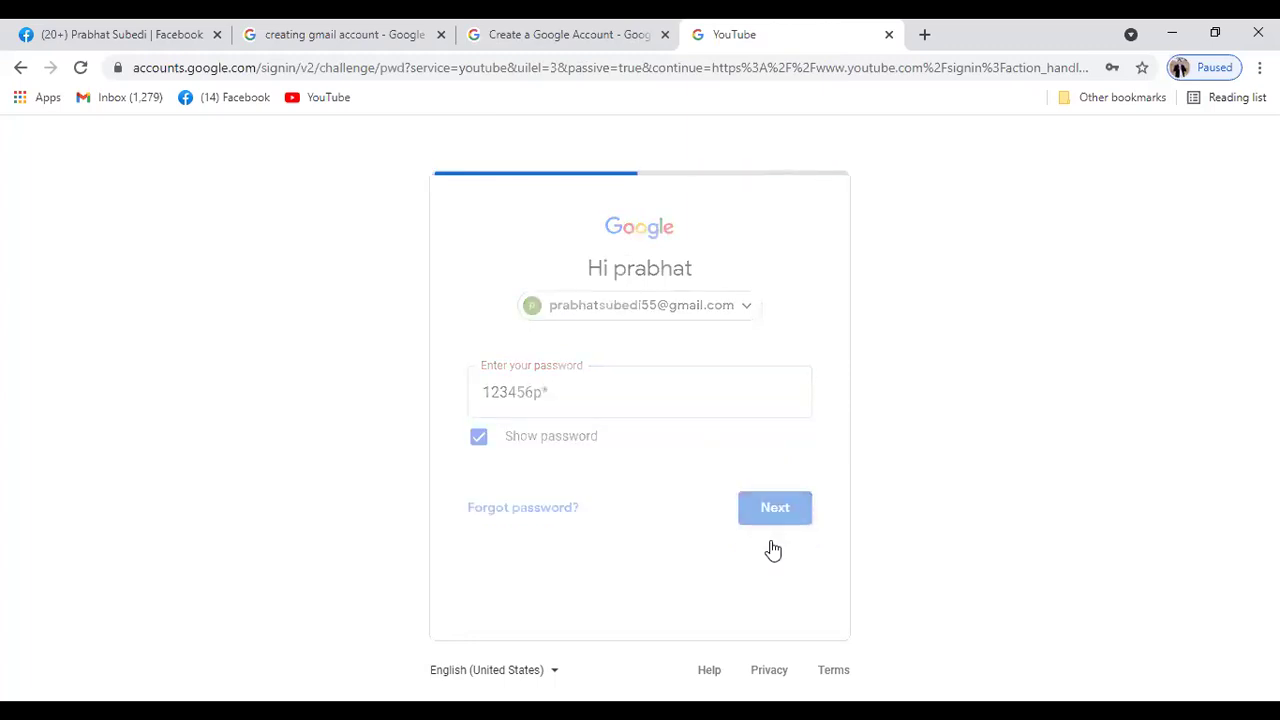
- Enter another revised account password guess into the emptied password field
left_click(656, 403)
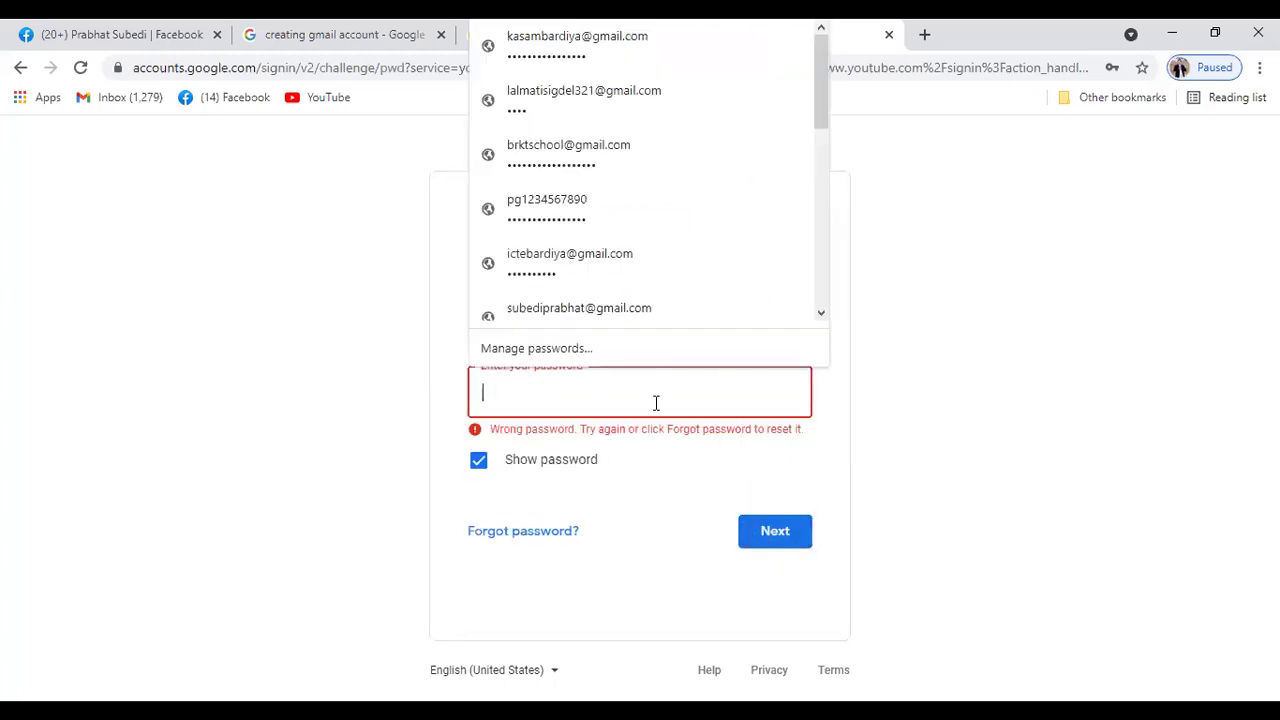
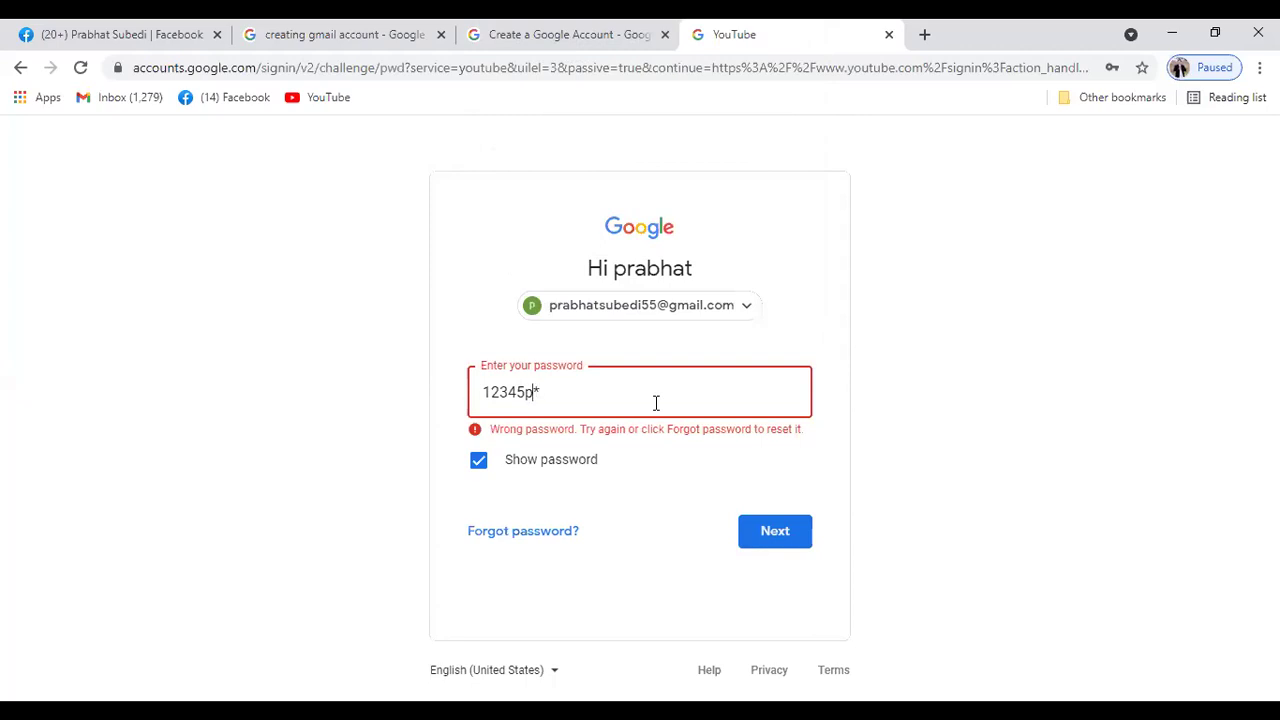
- Fix the password's capital P and submit it, then re-enter the account password after the error to sign in
key("BackSpace")
type("P")
left_click(775, 535)
left_click(775, 538)
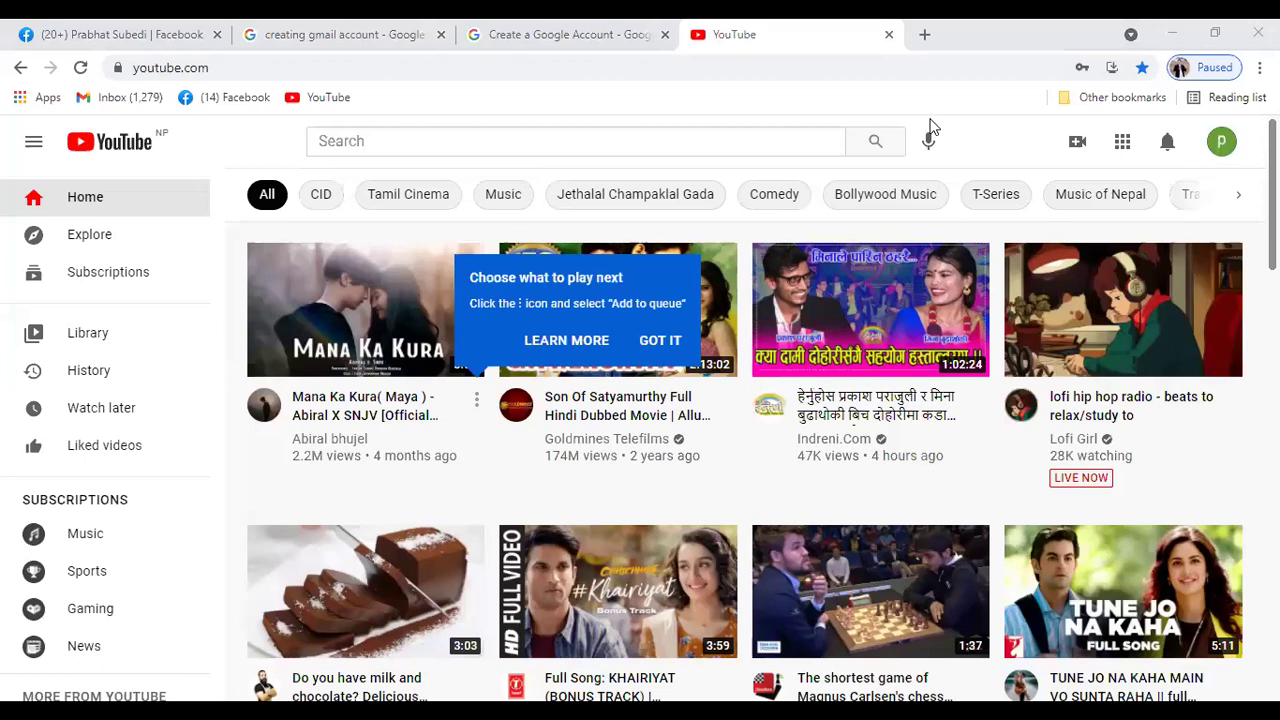
- Start creating a channel from the account menu and choose to upload a profile picture
mouse_move(858, 444)
left_mouse_down()
mouse_move(1257, 129)
mouse_move(1212, 146)
left_mouse_up()
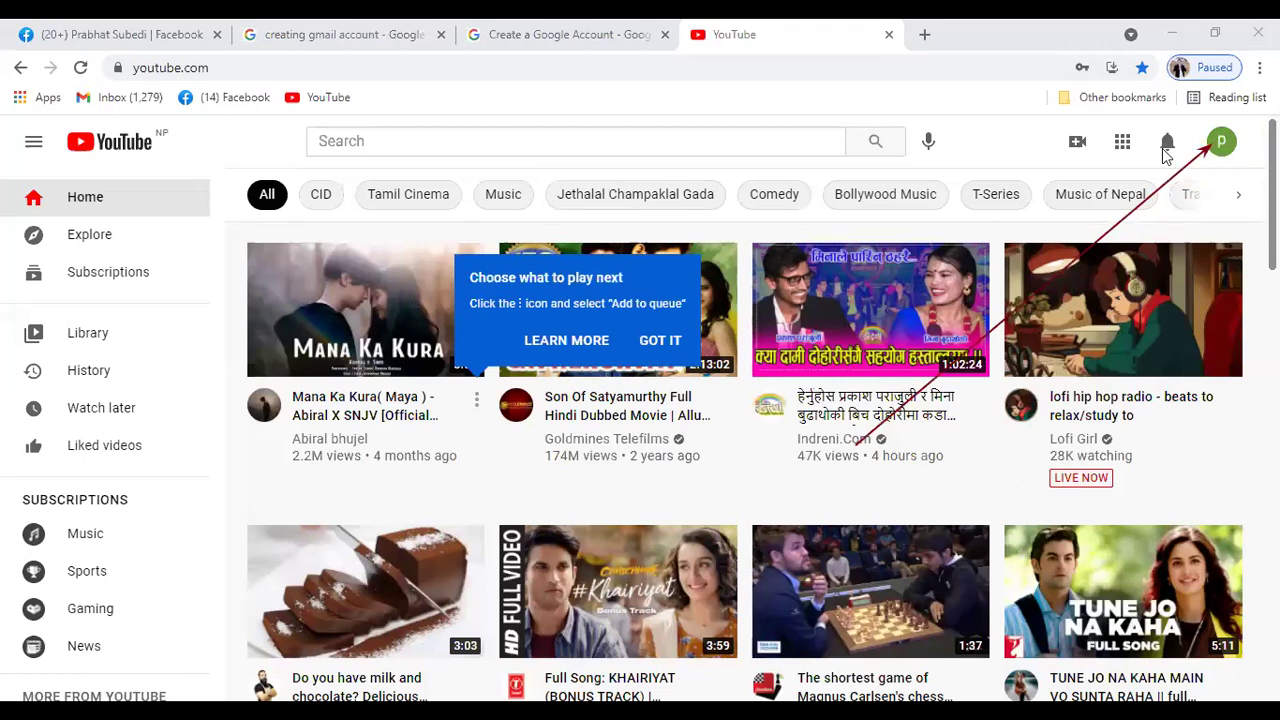
left_click(1221, 141)
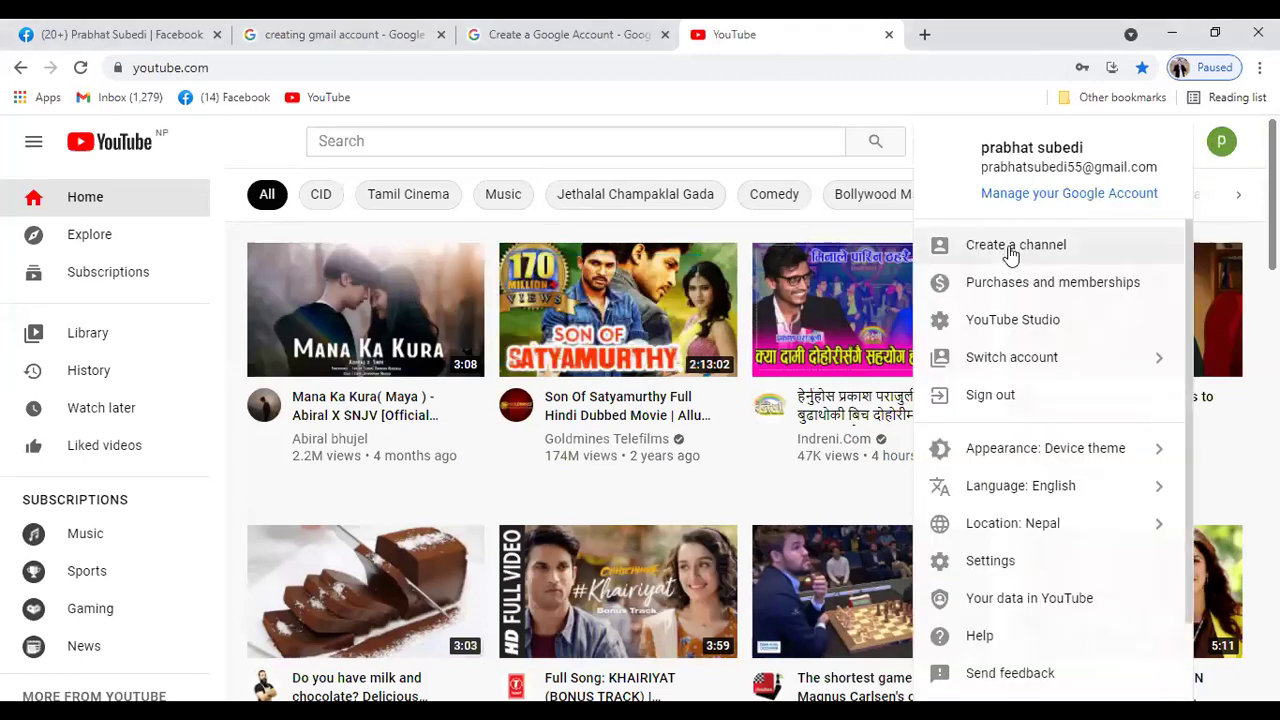
left_click(1011, 255)
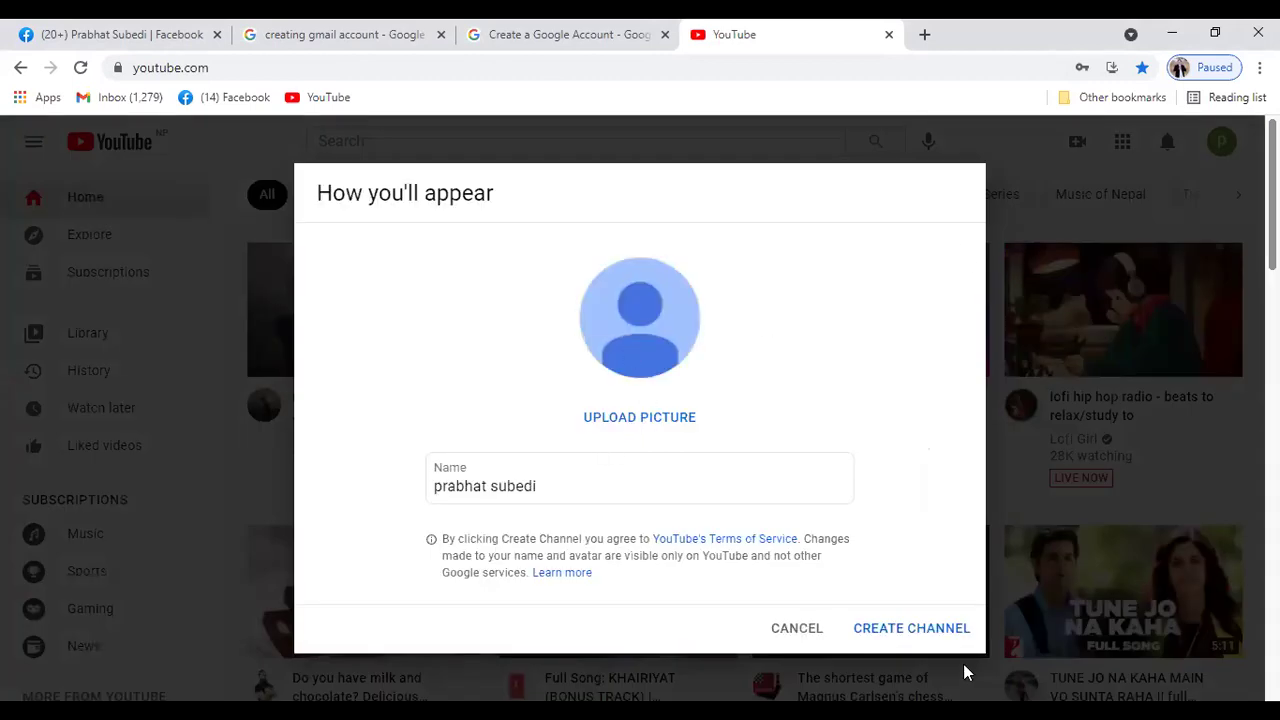
left_click(627, 417)
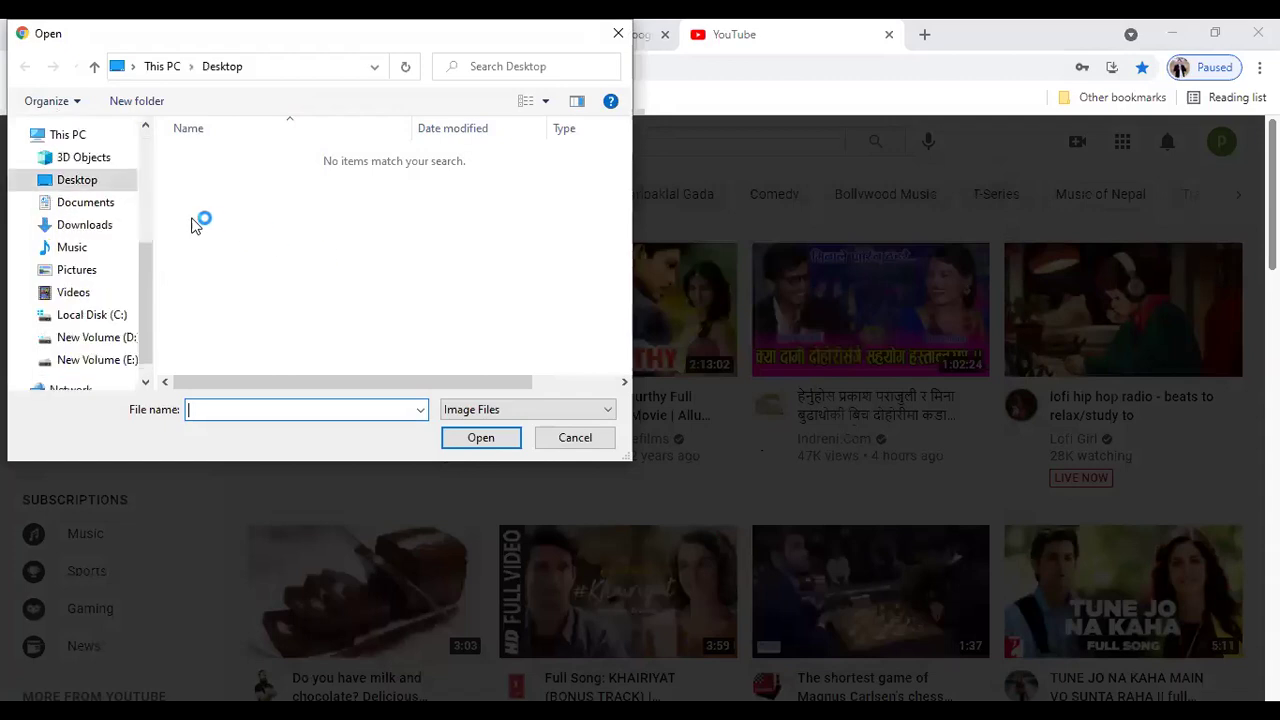
- Pick Screenshot (10) from Pictures > Screenshots as the profile picture
left_click(73, 248)
left_click(86, 204)
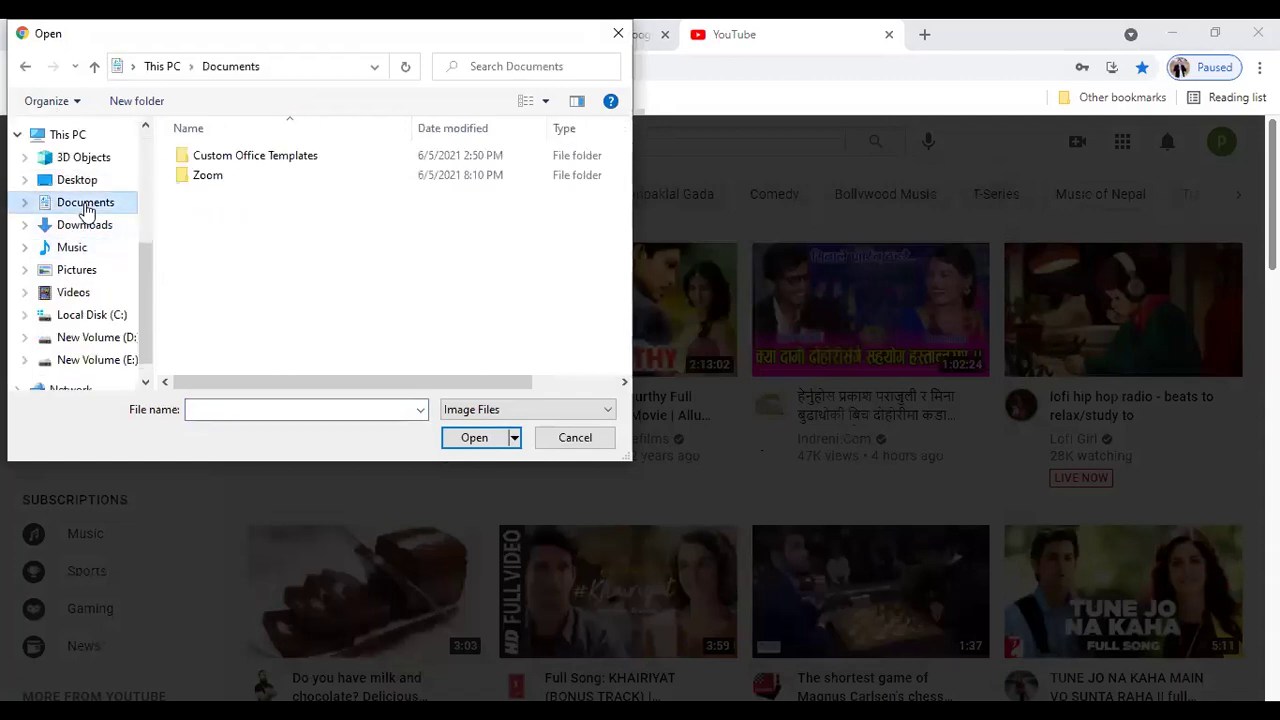
double_click(214, 178)
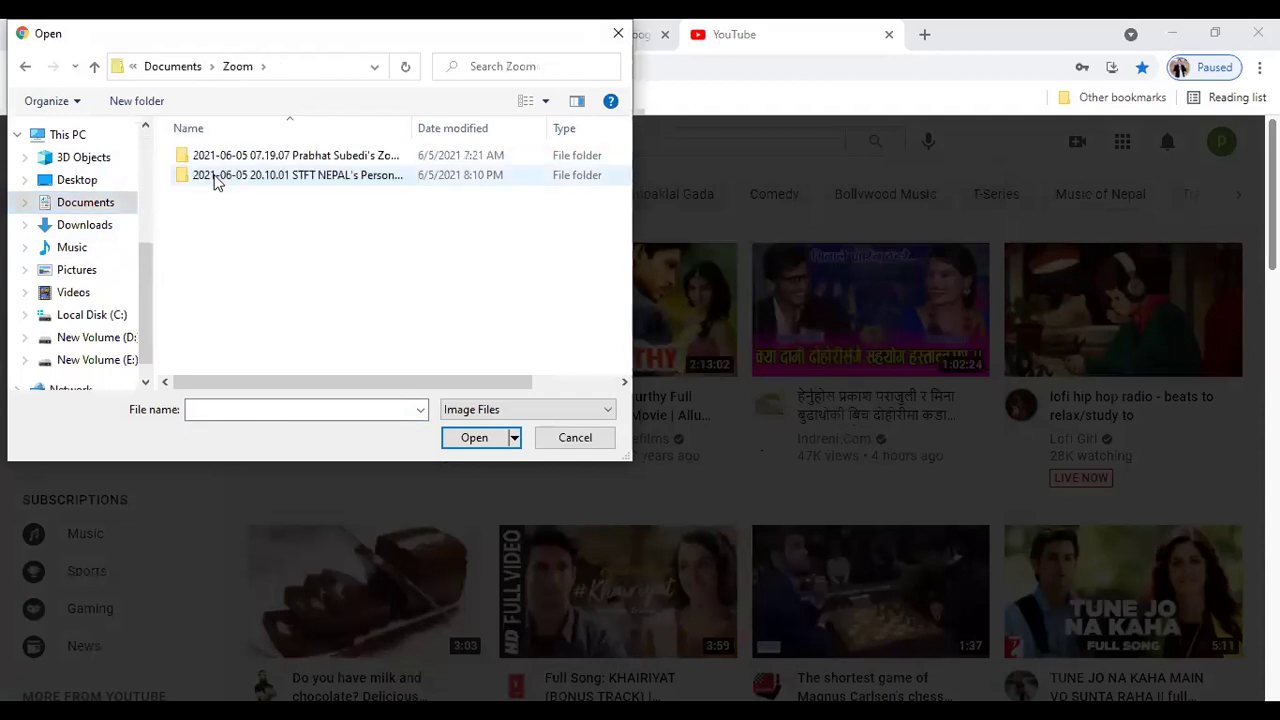
left_click(78, 271)
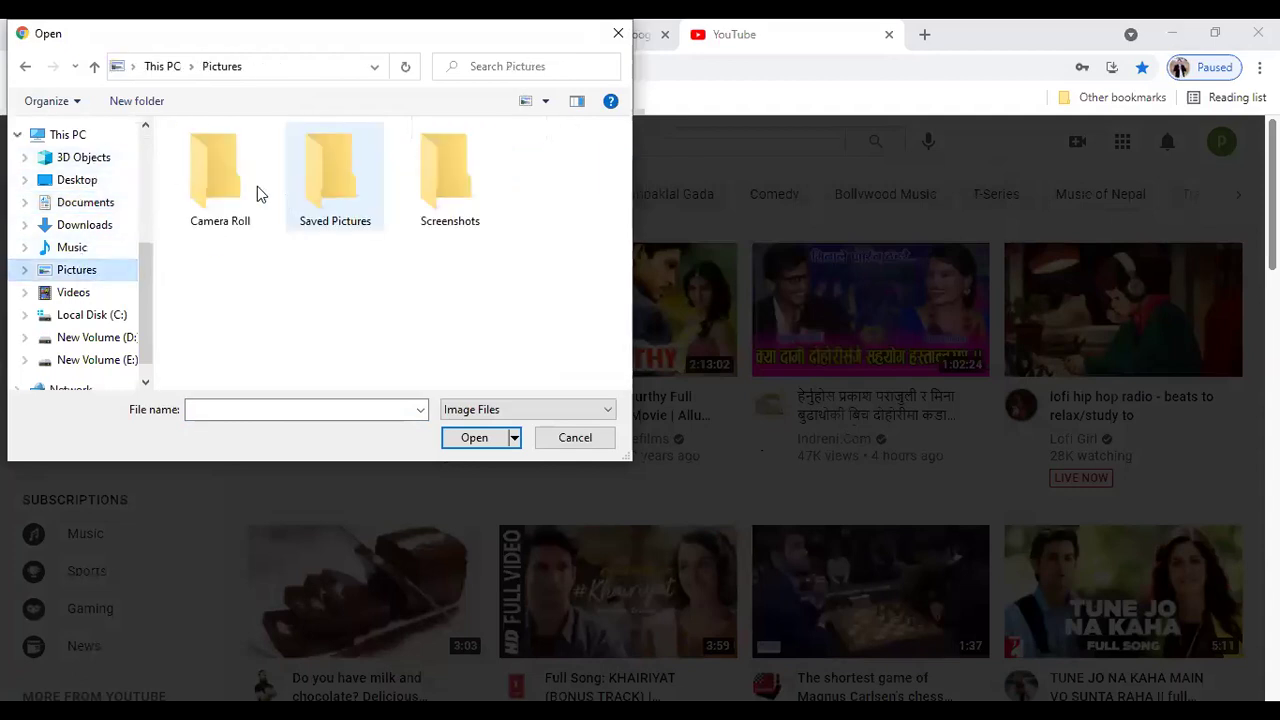
double_click(450, 175)
scroll(307, 271, "down", 3)
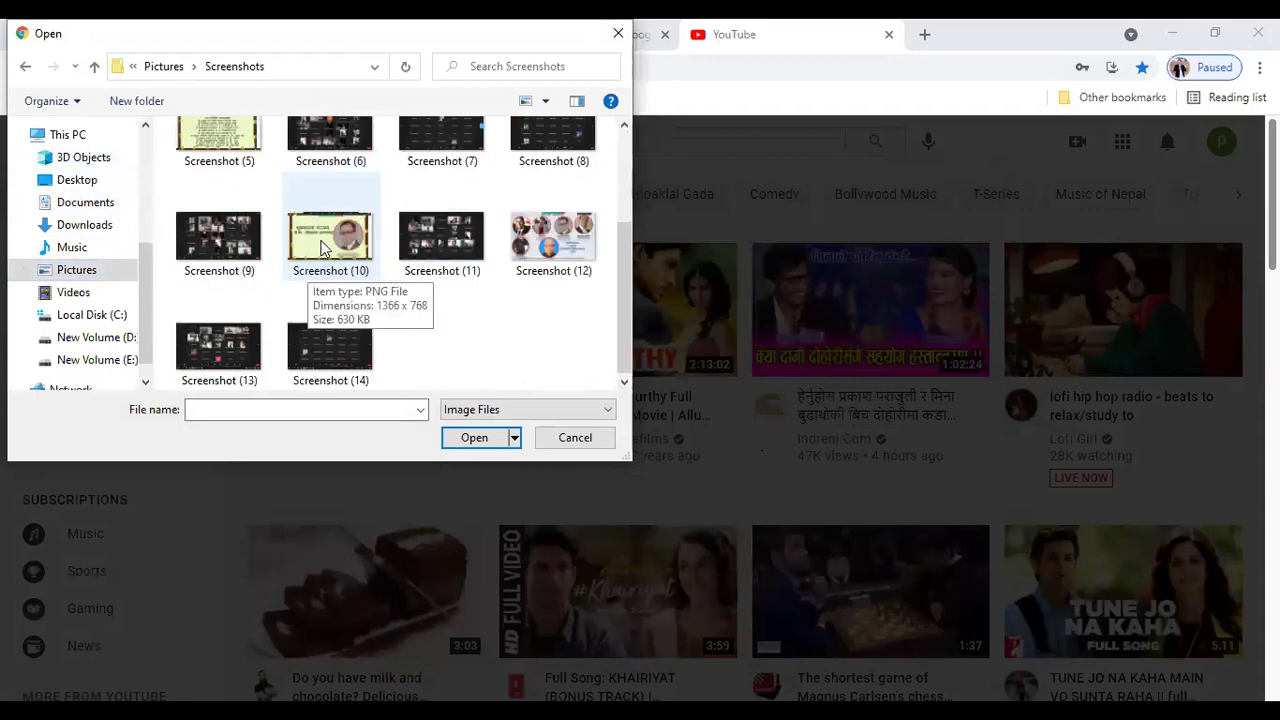
double_click(322, 248)
- Crop the picture tightly around the face and create the channel
left_click_drag(564, 414, 716, 424)
left_click_drag(581, 266, 630, 303)
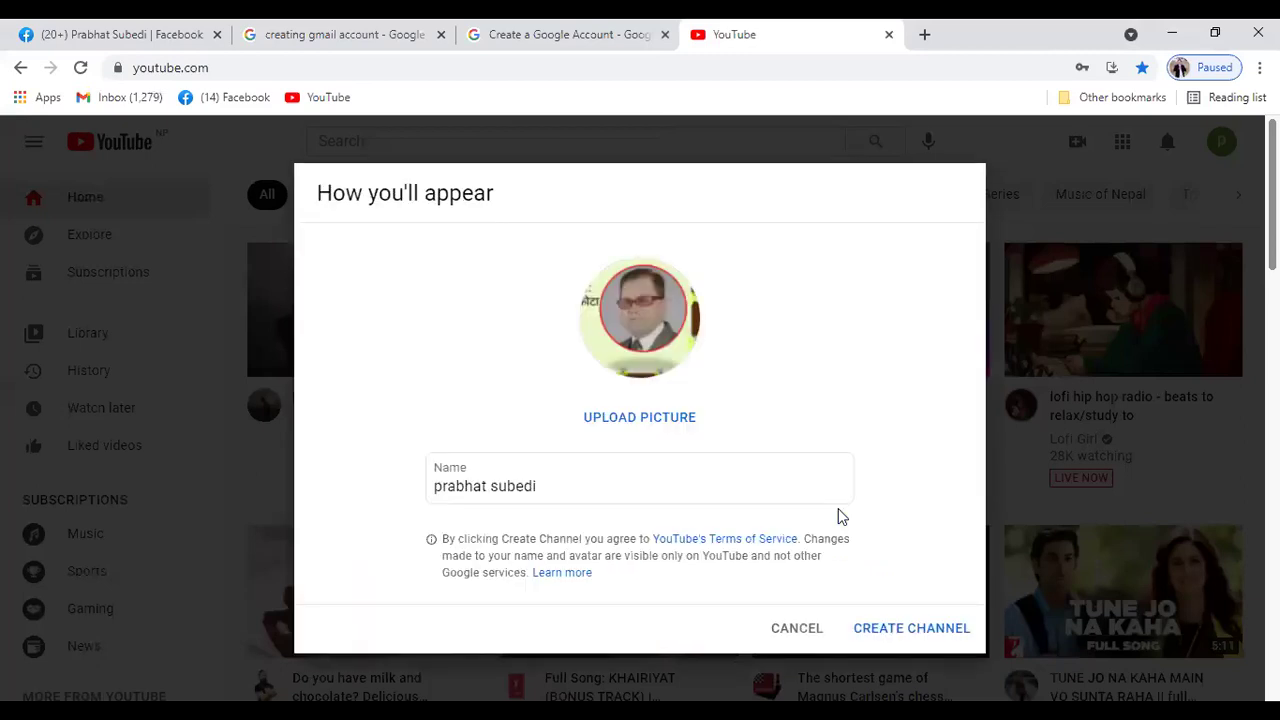
left_click(878, 632)
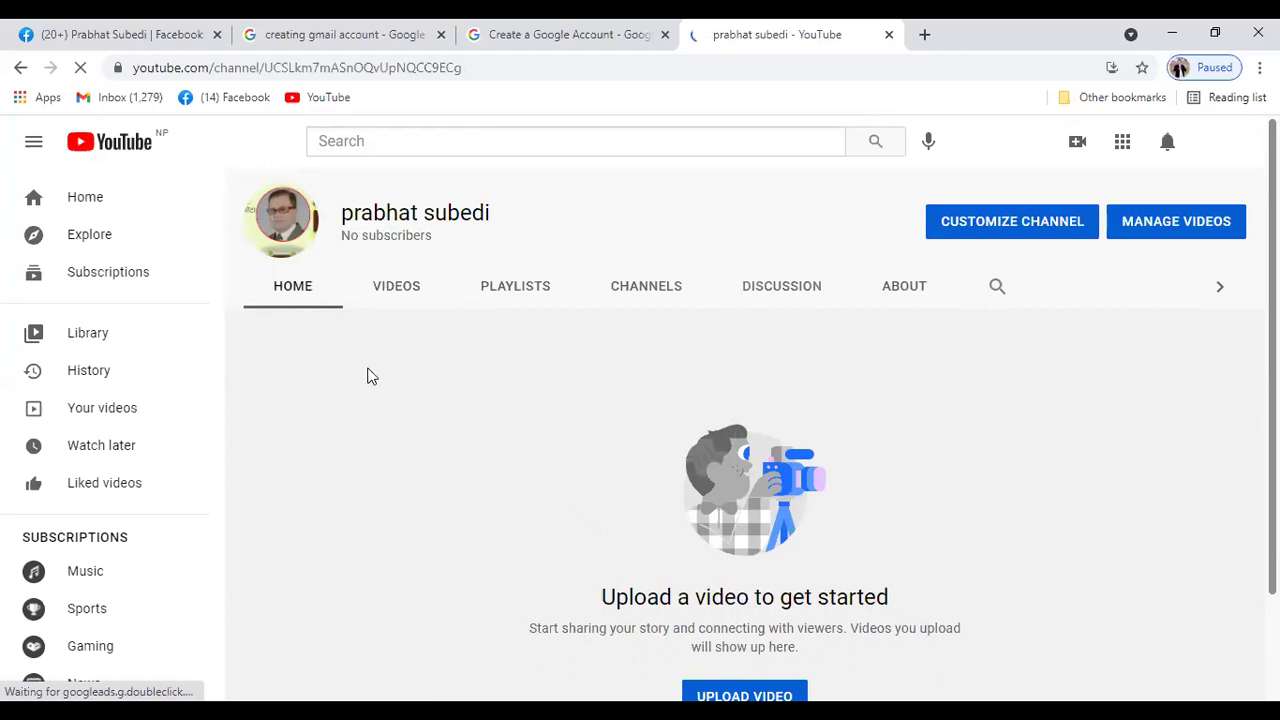
- Start a video upload, dismiss the Studio welcome popup and open the file picker
scroll(486, 471, "down", 2)
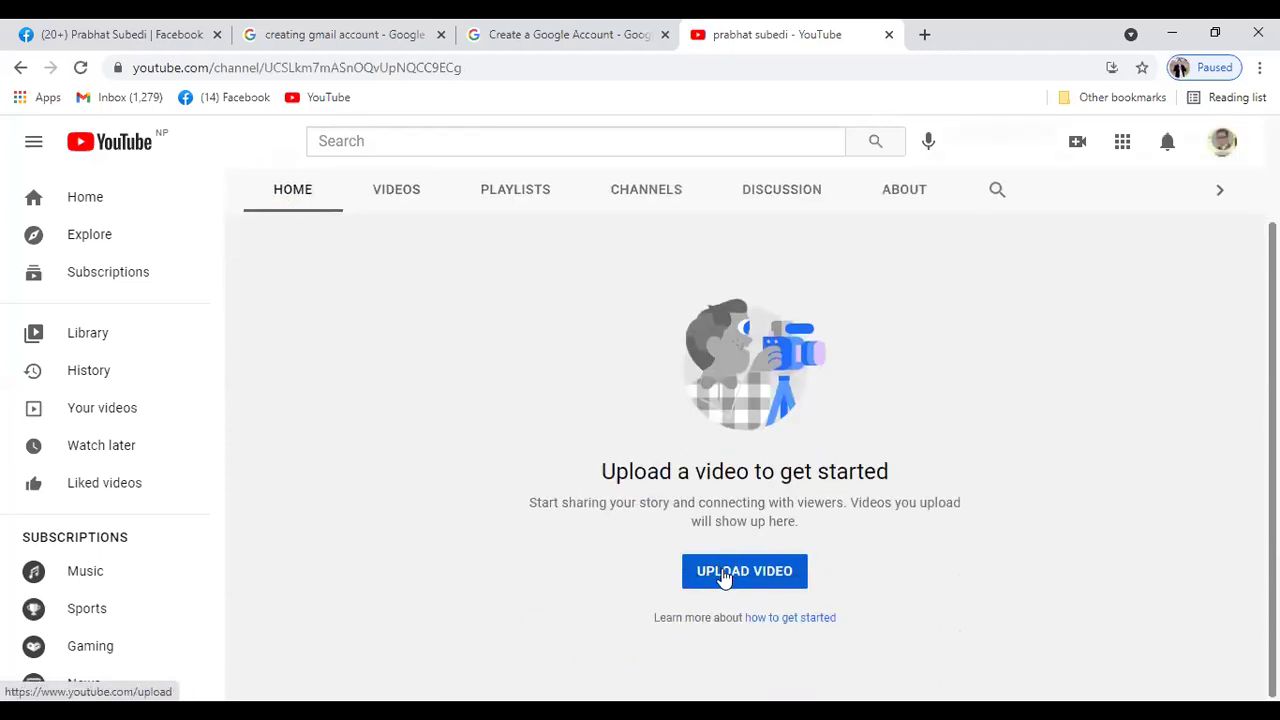
left_click(724, 578)
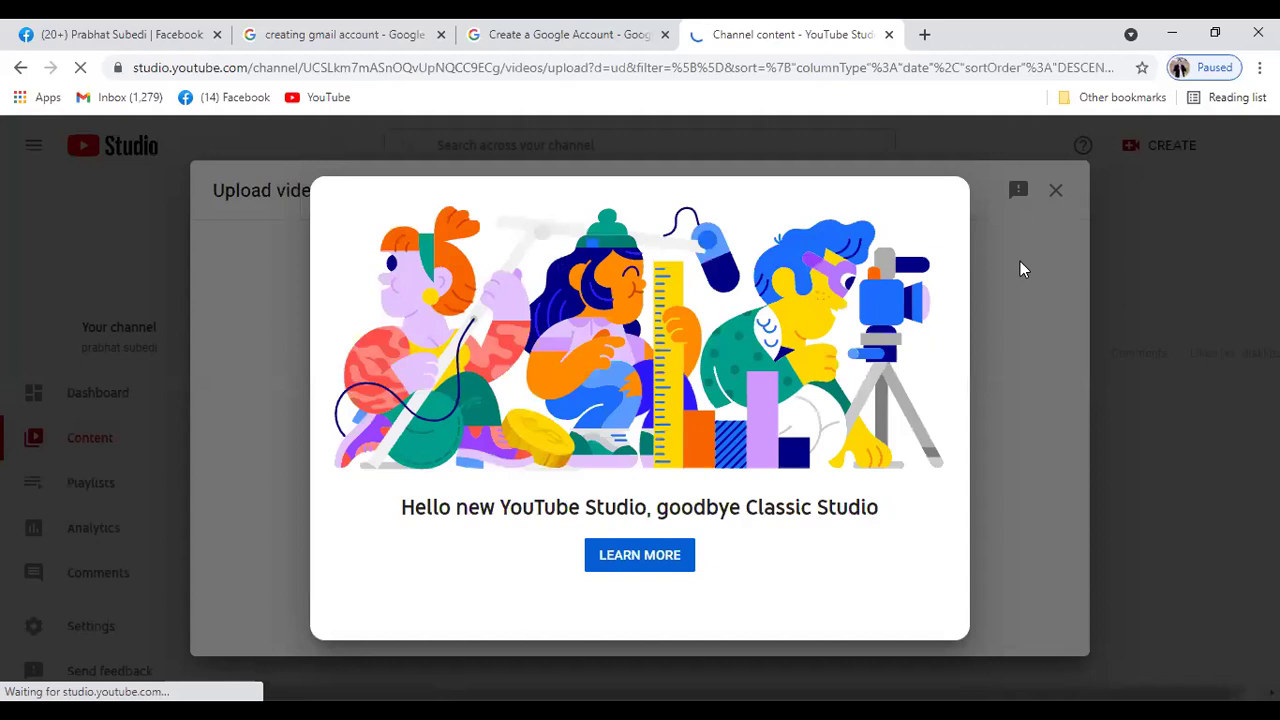
left_click(1020, 261)
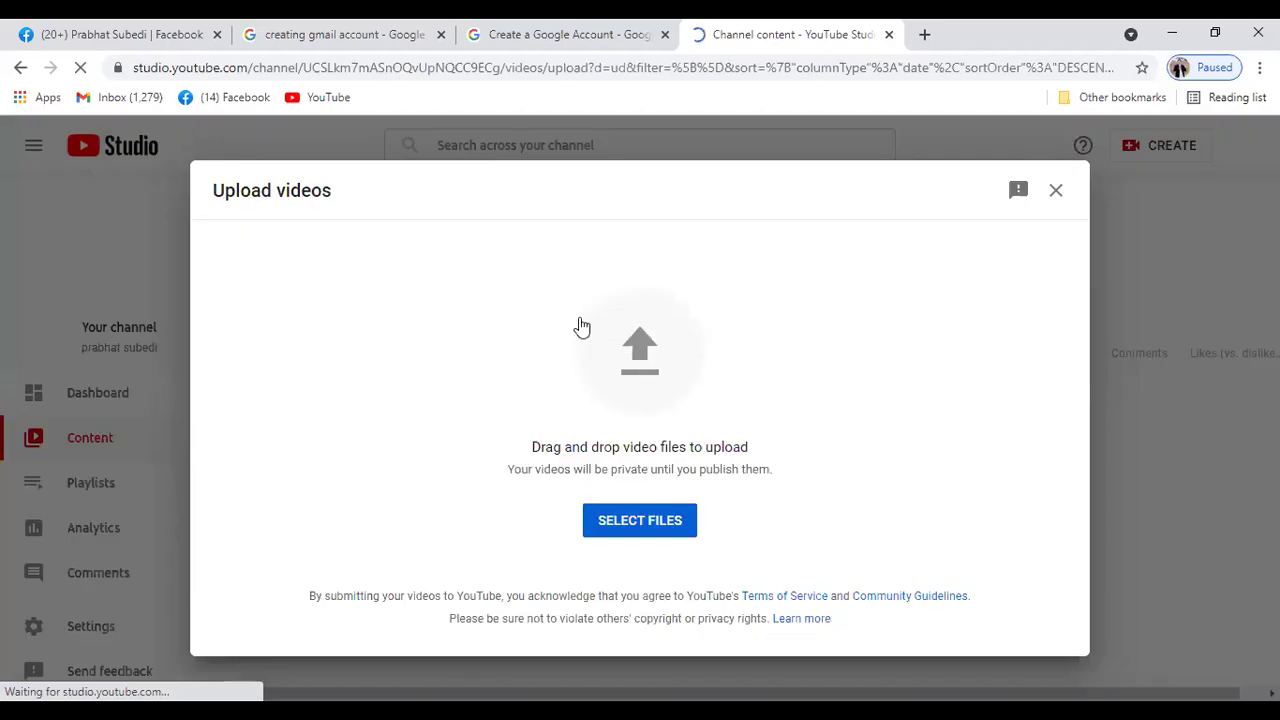
left_click(643, 351)
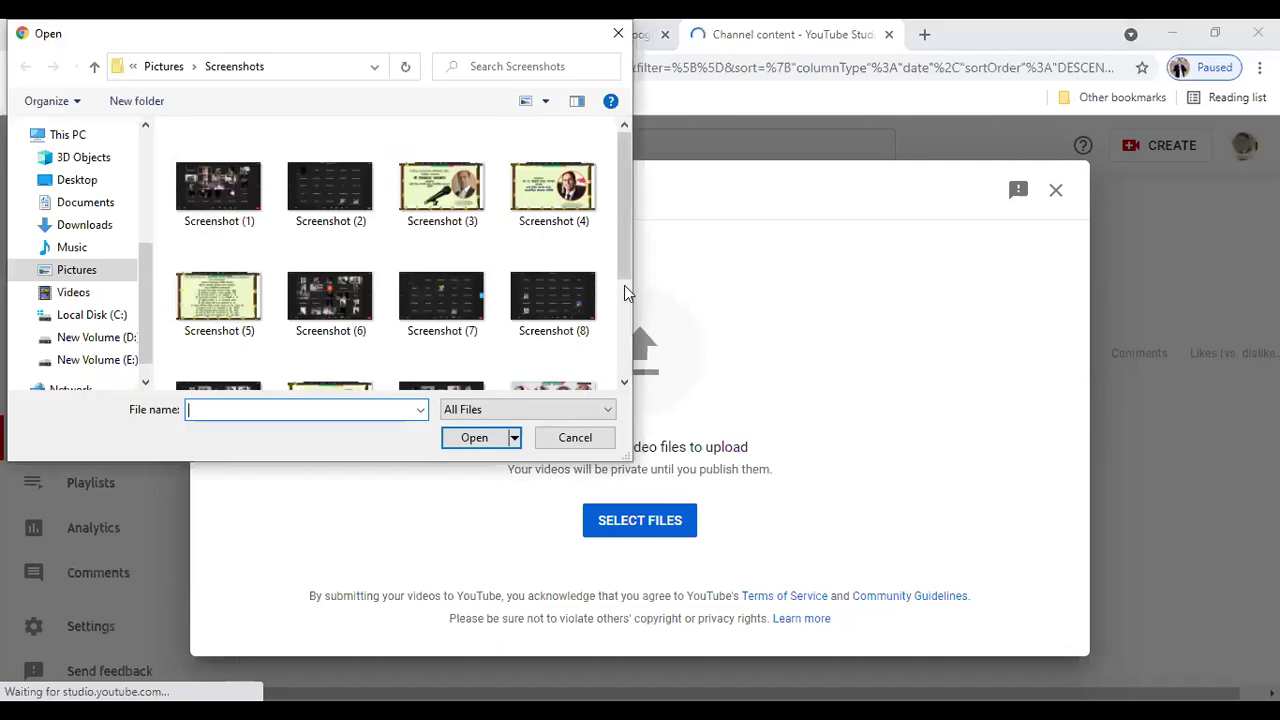
- Choose My Typing Story from New Volume (D:) > PALPA Presentation to upload
scroll(626, 349, "down", 2)
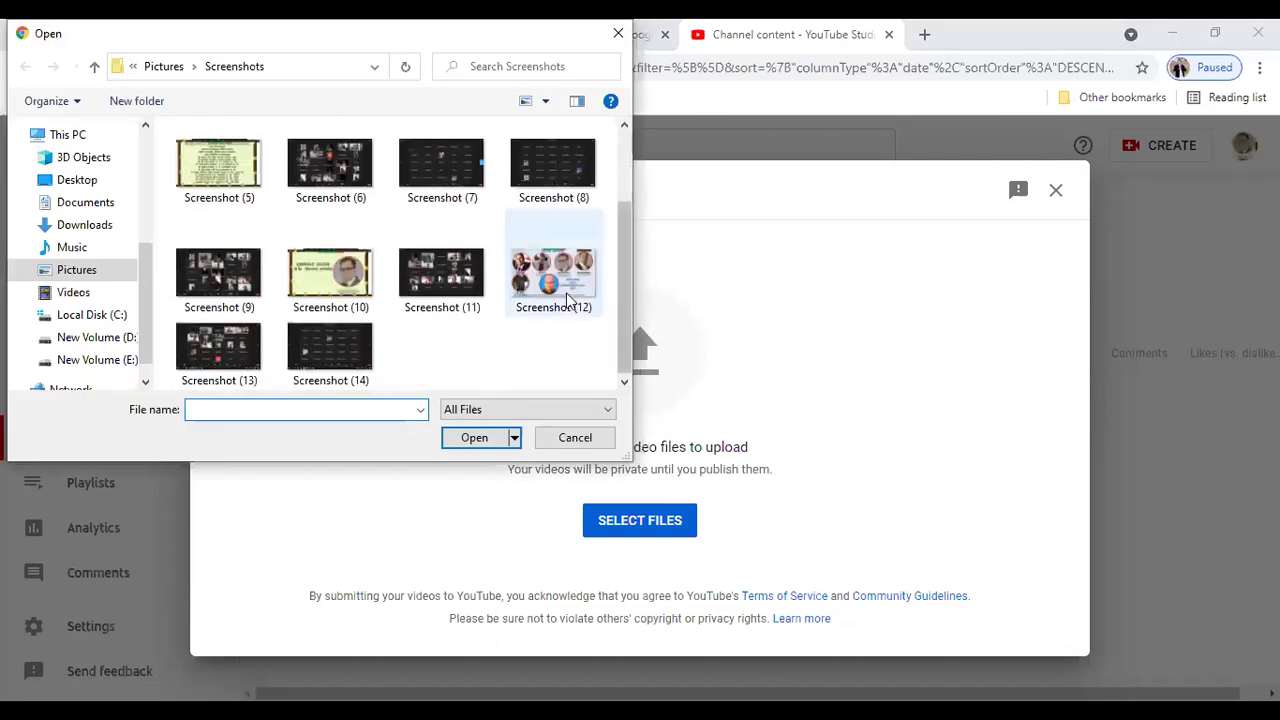
scroll(523, 326, "up", 2)
scroll(90, 300, "down", 1)
scroll(300, 300, "down", 2)
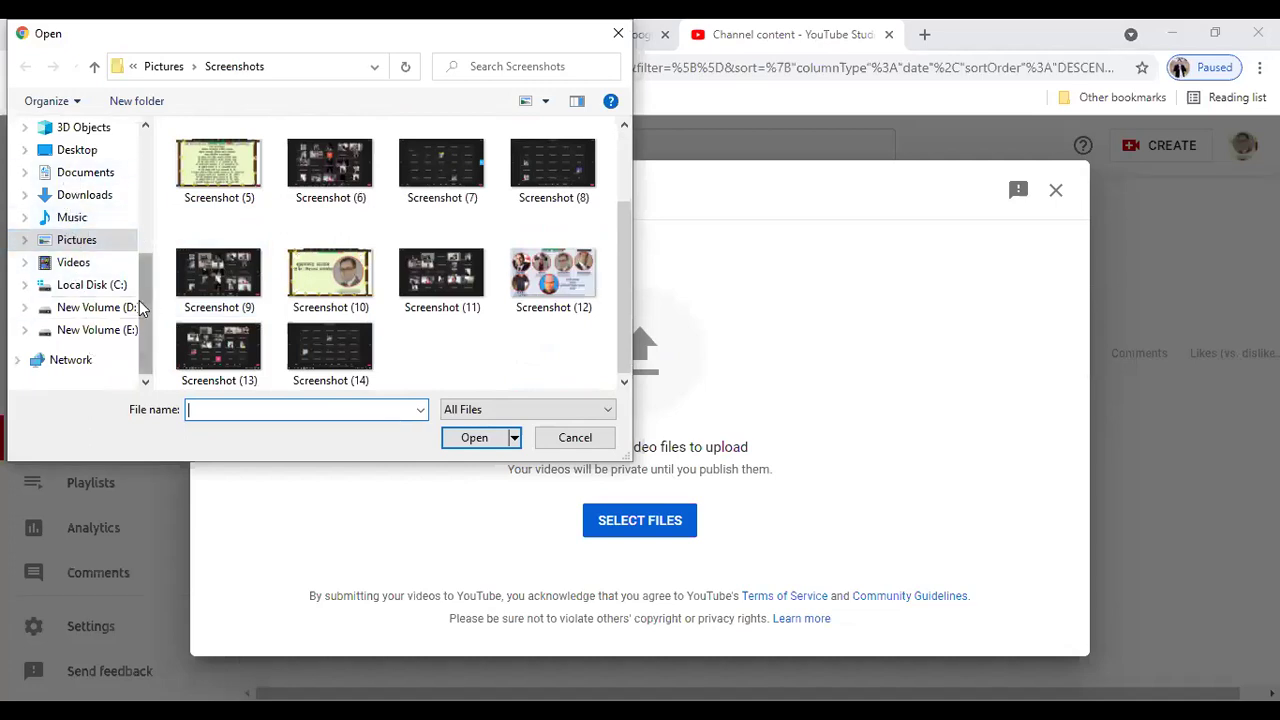
scroll(148, 281, "up", 1)
left_click_drag(148, 281, 150, 242)
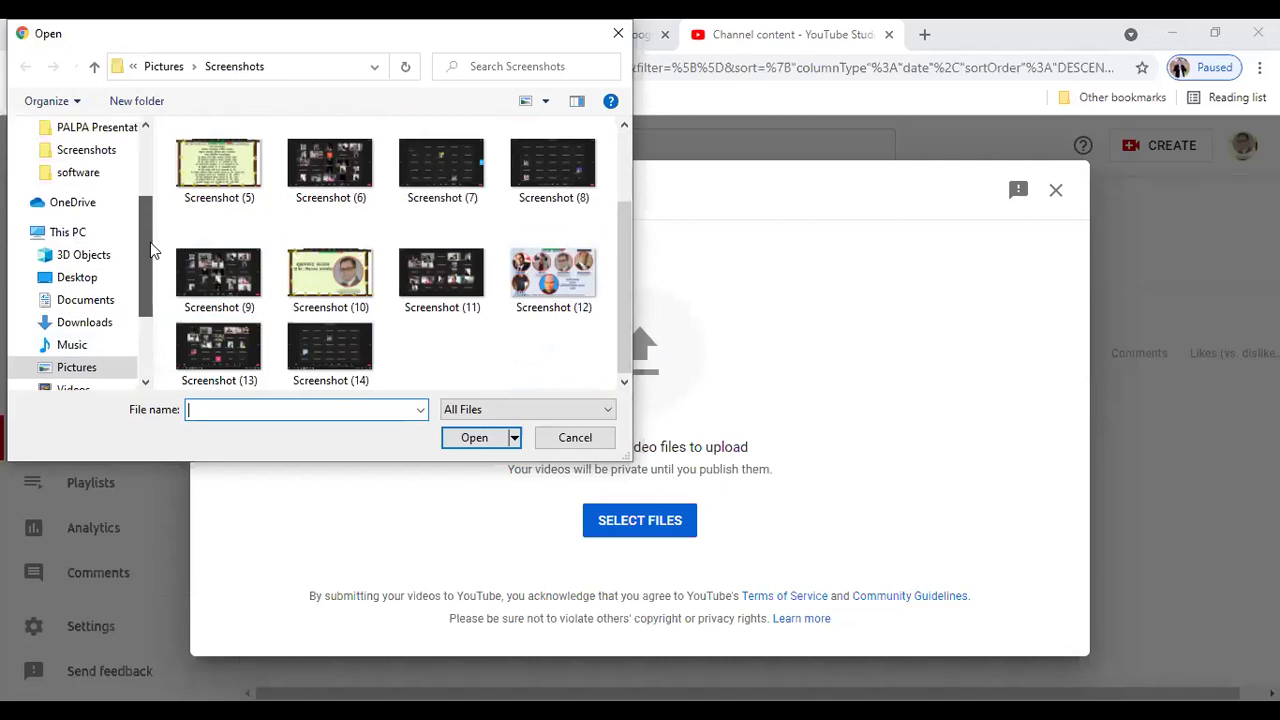
scroll(86, 285, "up", 2)
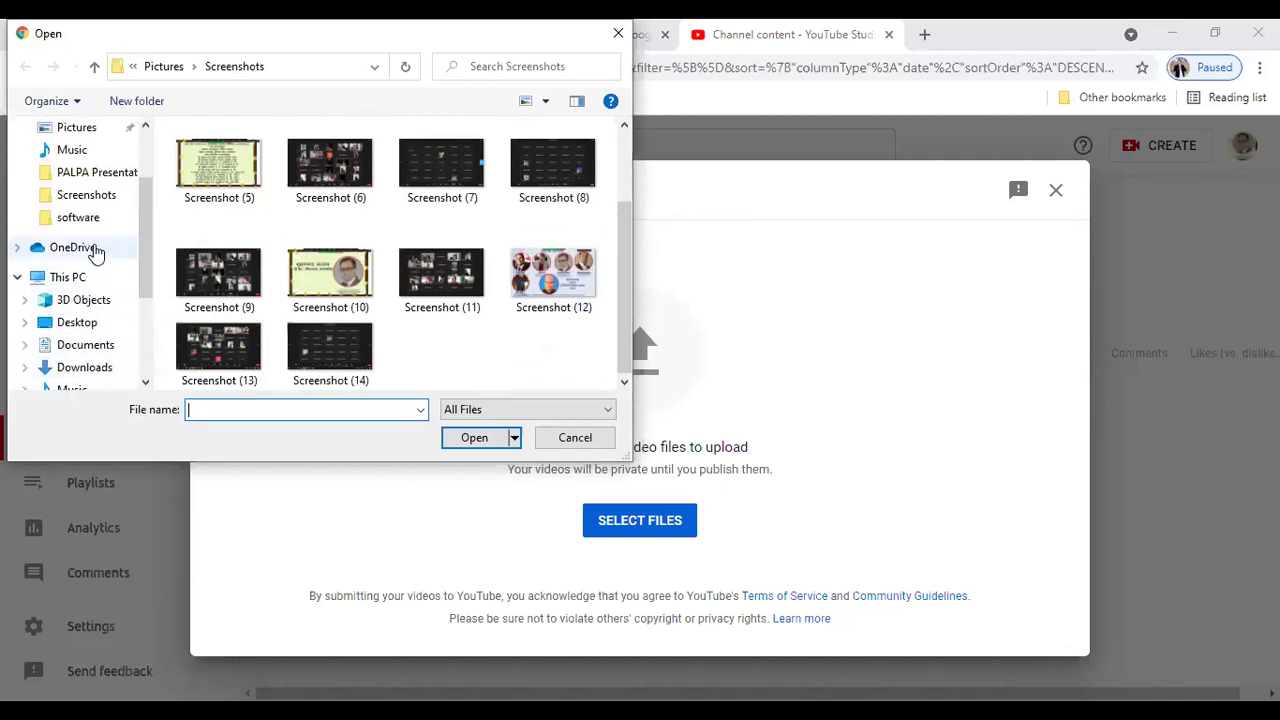
scroll(69, 180, "up", 1)
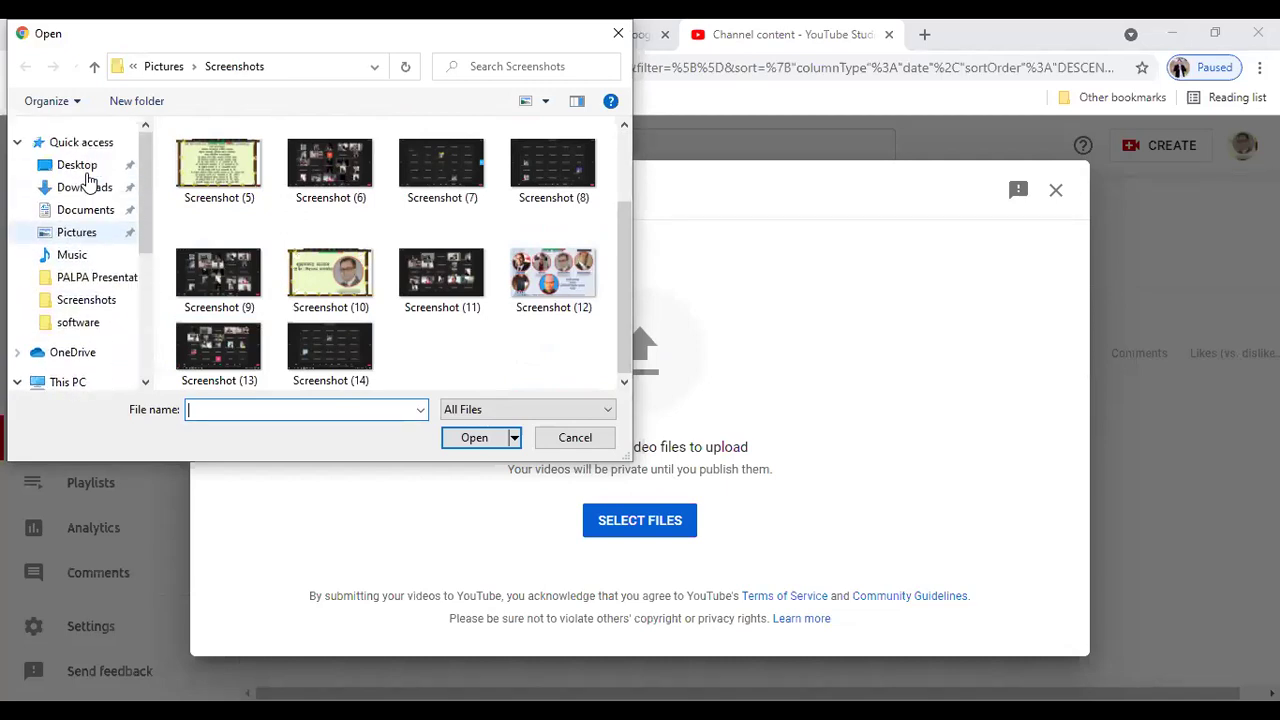
scroll(75, 265, "down", 2)
scroll(88, 308, "down", 1)
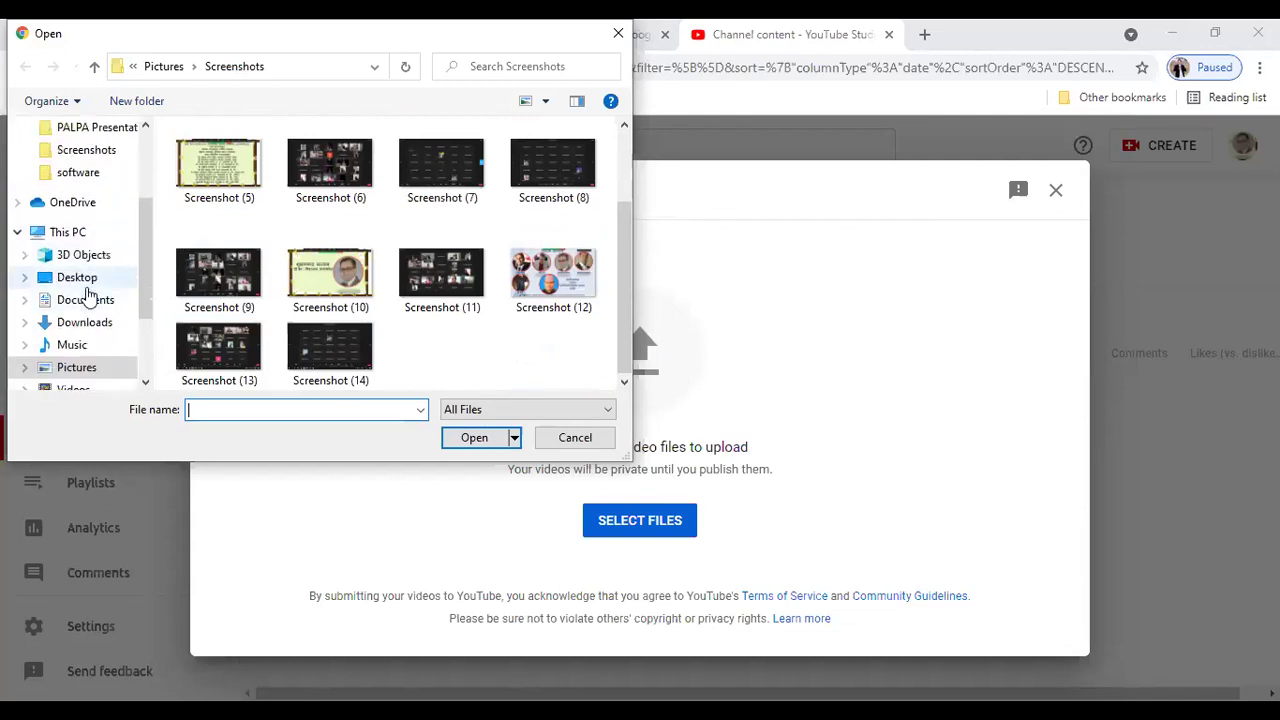
scroll(83, 290, "down", 1)
scroll(82, 310, "down", 1)
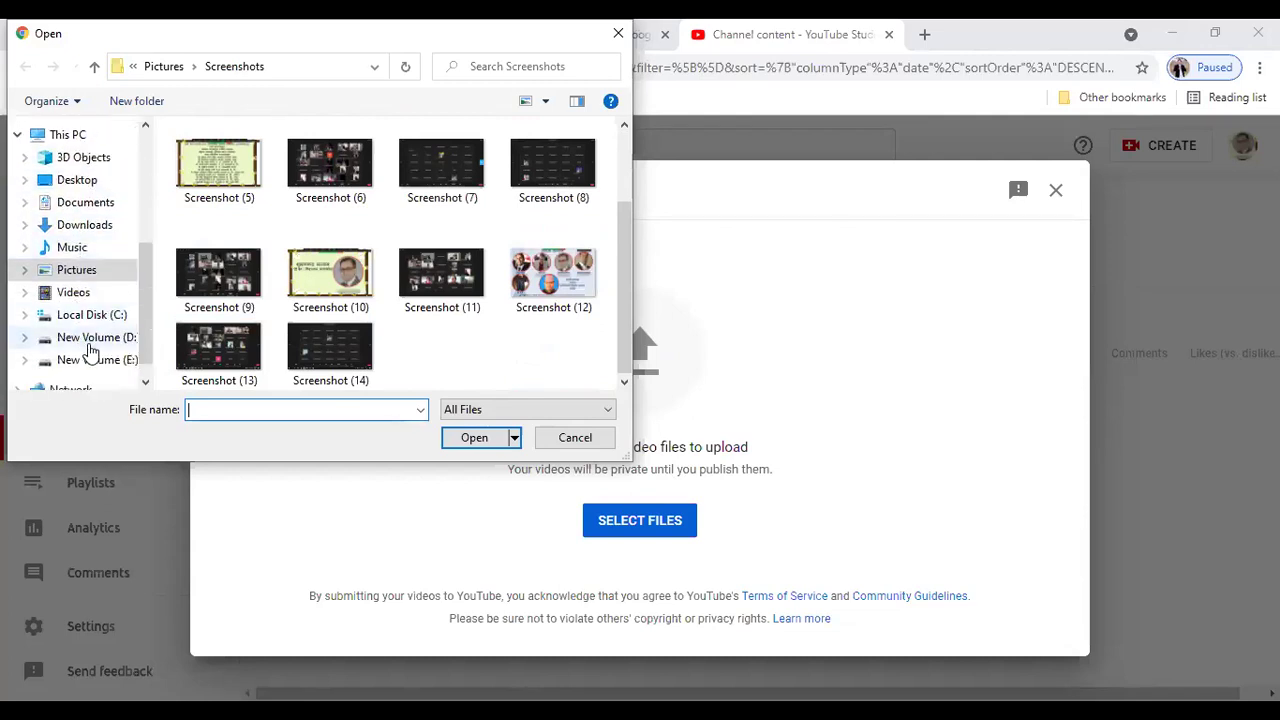
left_click(88, 339)
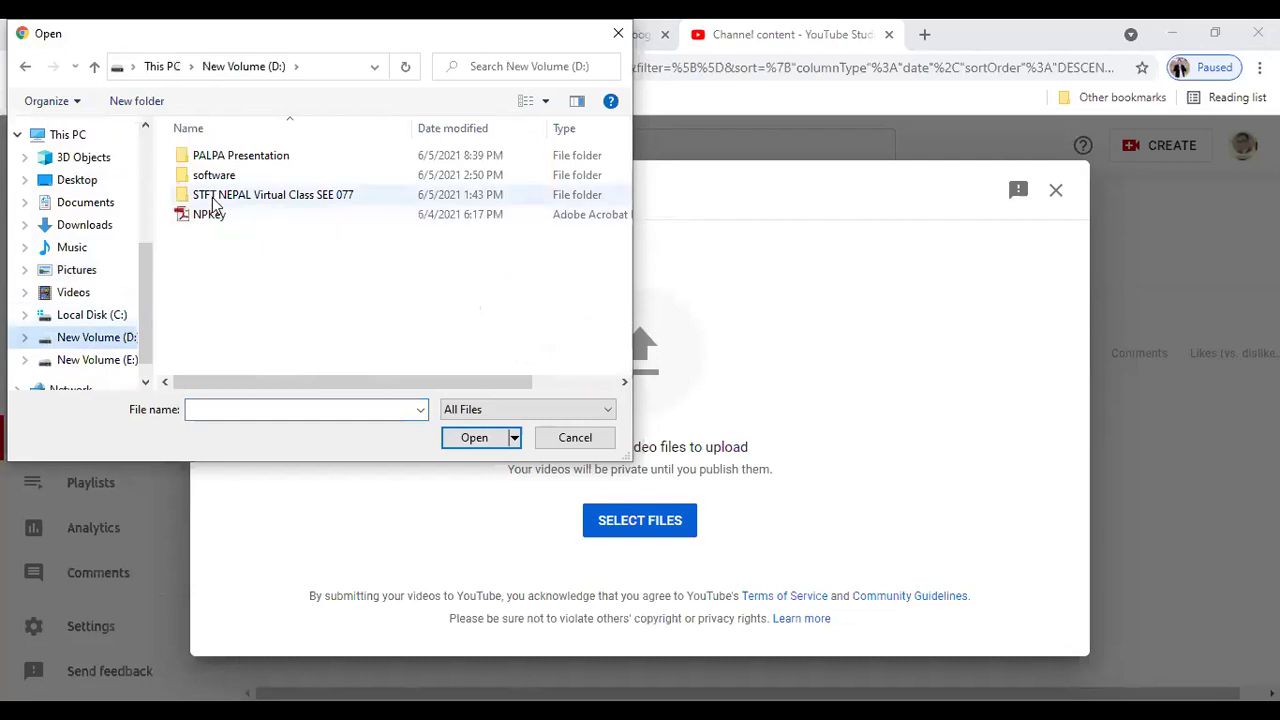
double_click(222, 157)
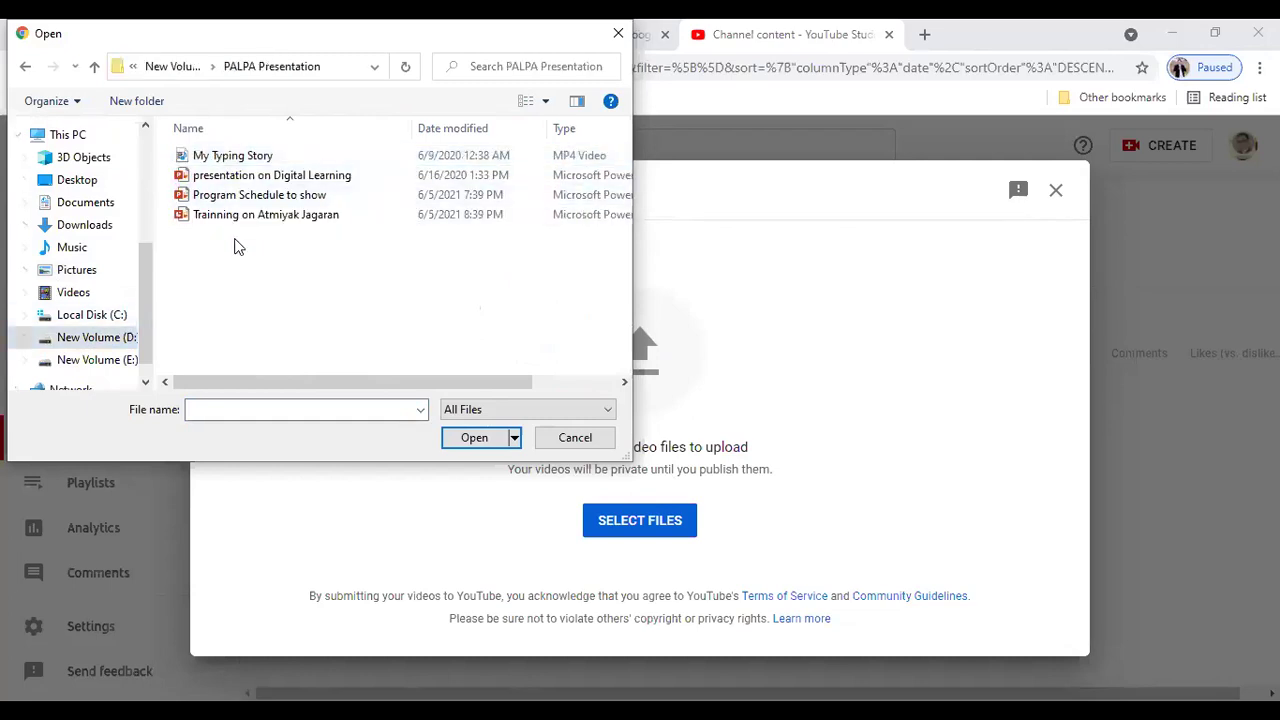
left_click(220, 157)
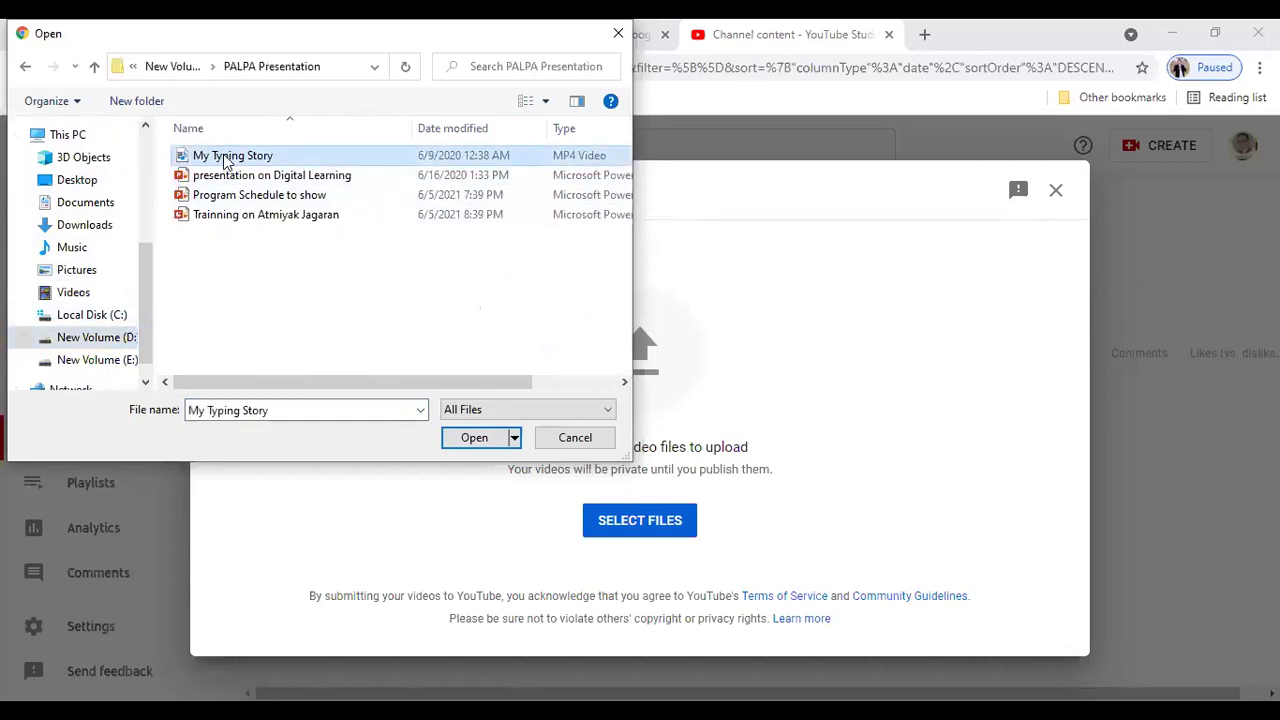
double_click(225, 157)
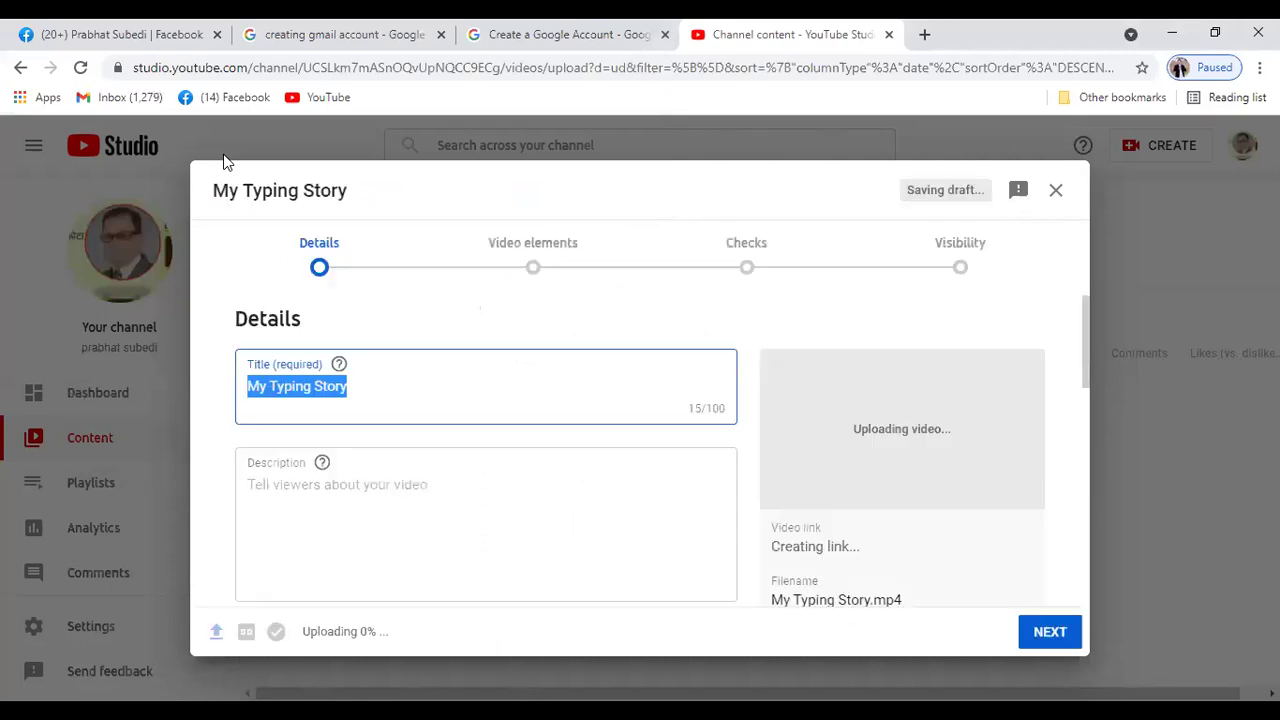
- Replace the title My Typing Story with 'मेरो टाइपिङको कथा ।।My typing story।।'
scroll(374, 526, "down", 2)
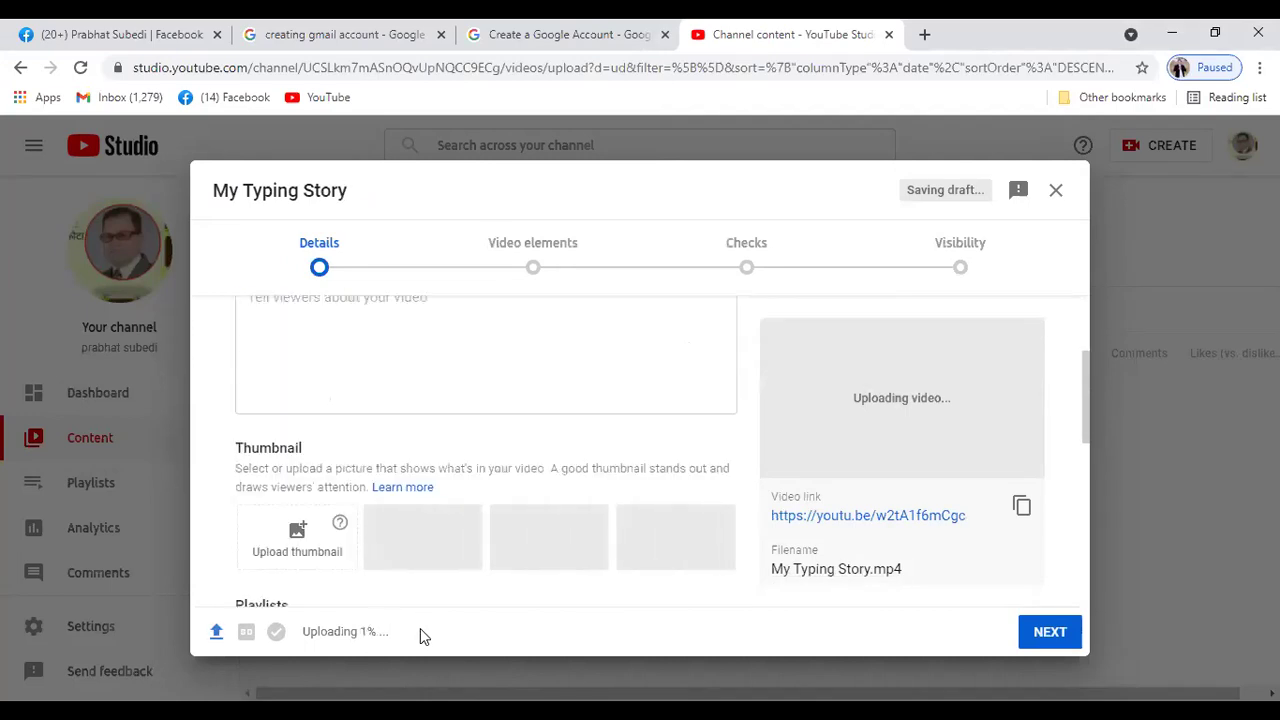
scroll(291, 351, "up", 2)
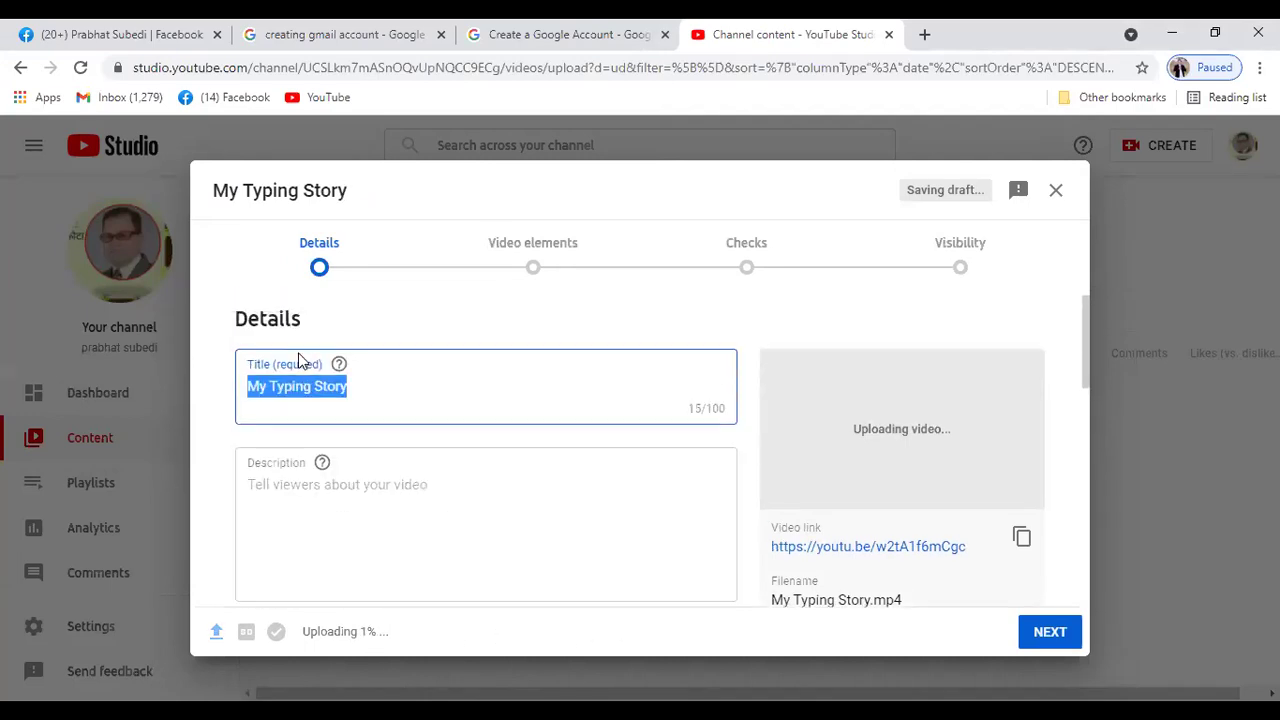
left_click(380, 383)
left_click_drag(370, 383, 242, 384)
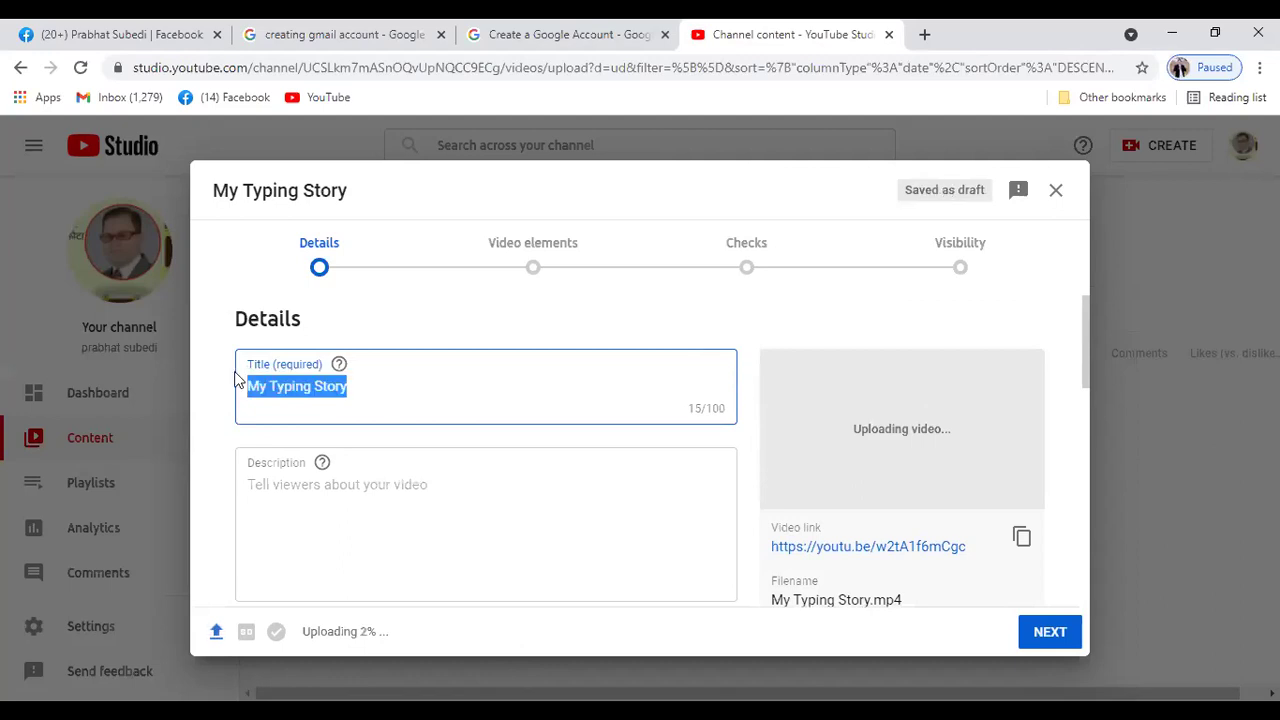
type("ड्ड")
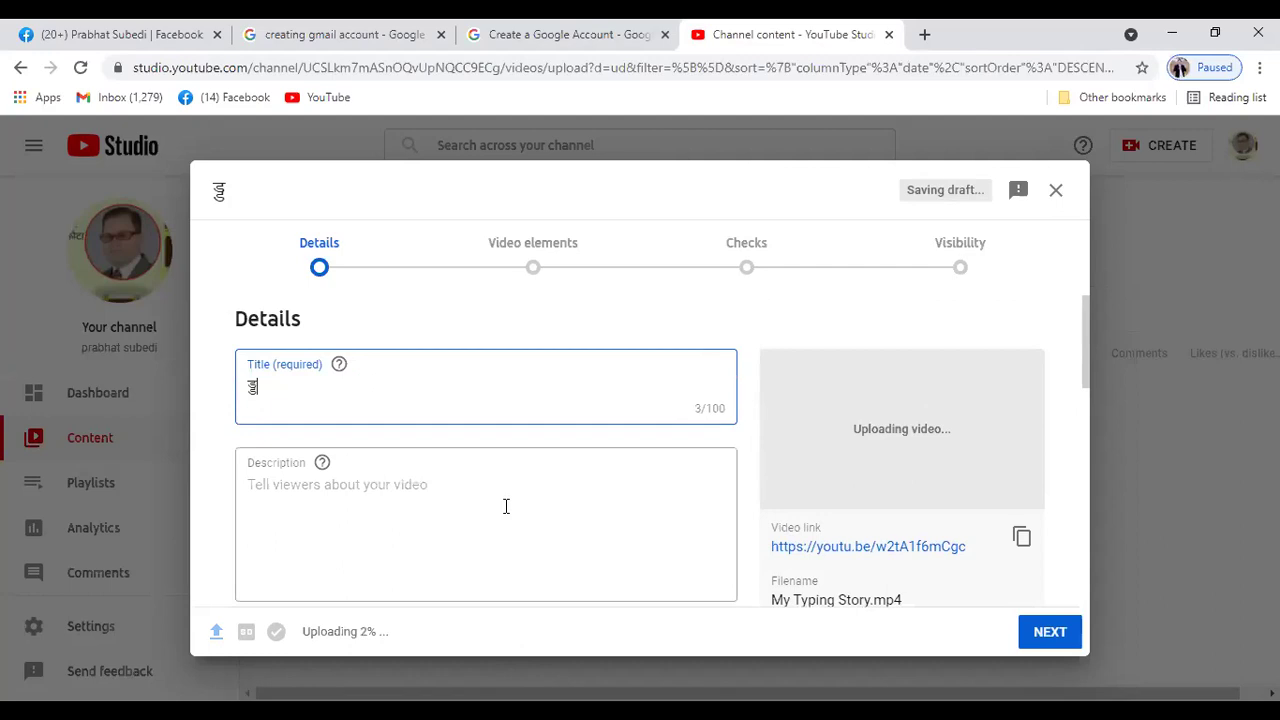
key("BackSpace")
type("मेरो टाइपिङ्")
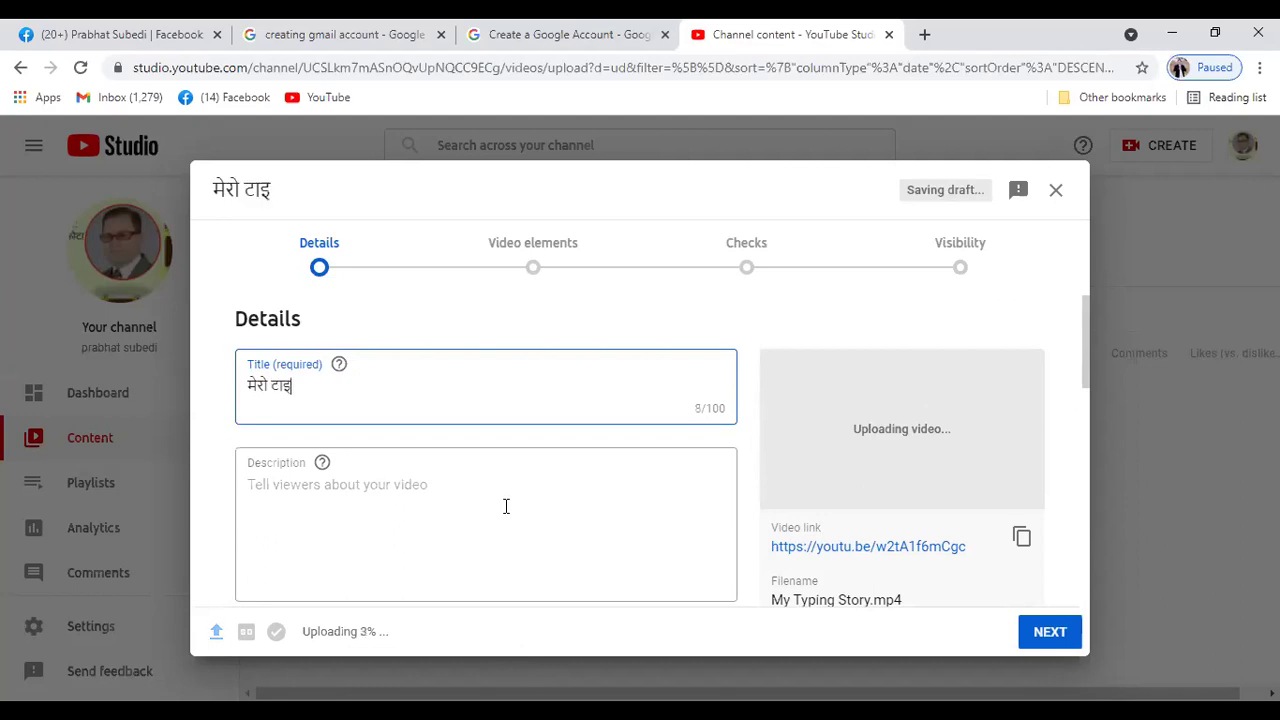
key("BackSpace")
type("को कथा ")
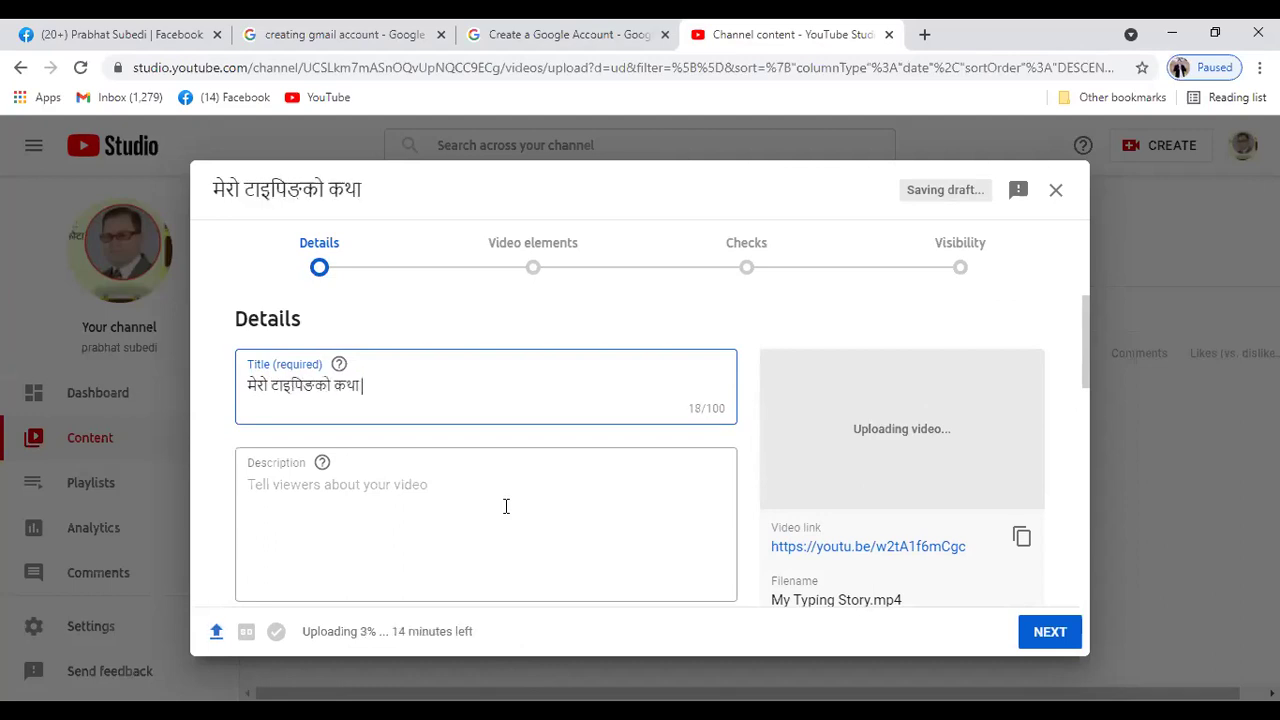
type("।।My typin")
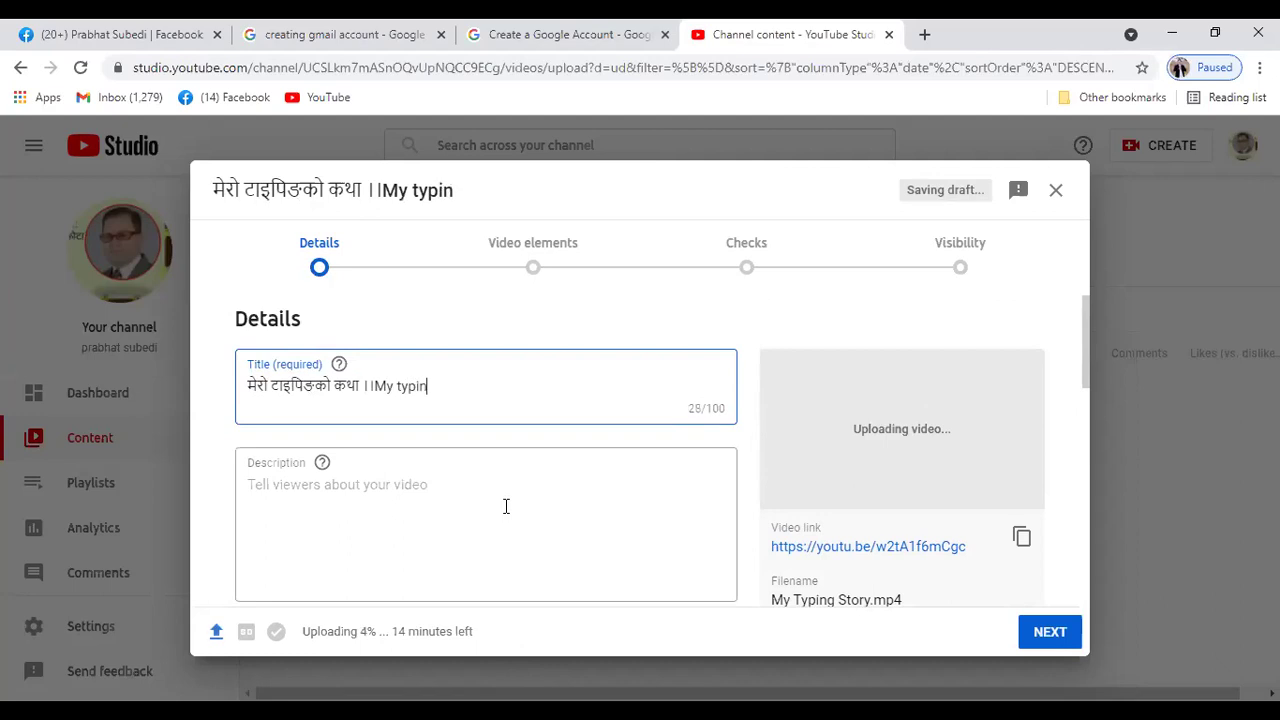
type("g story")
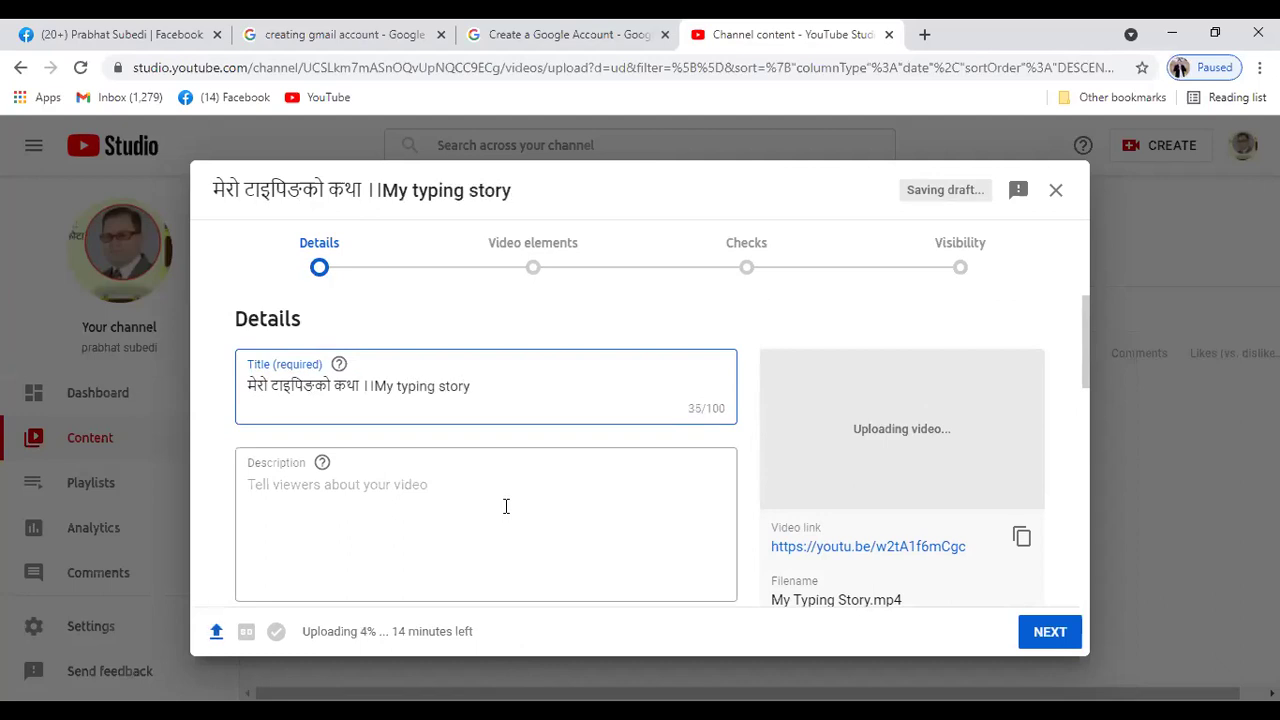
type("।।")
- Write a Nepali message welcoming viewers to the channel in the Description box
left_click(384, 491)
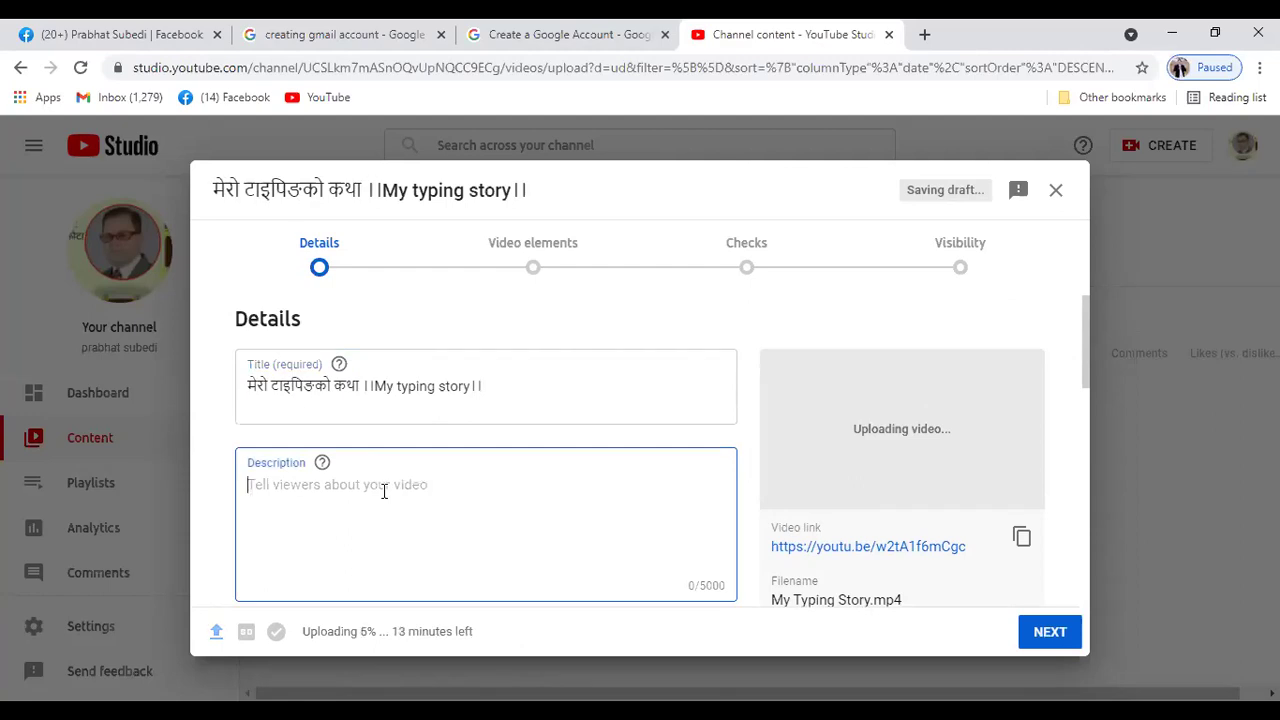
type("न")
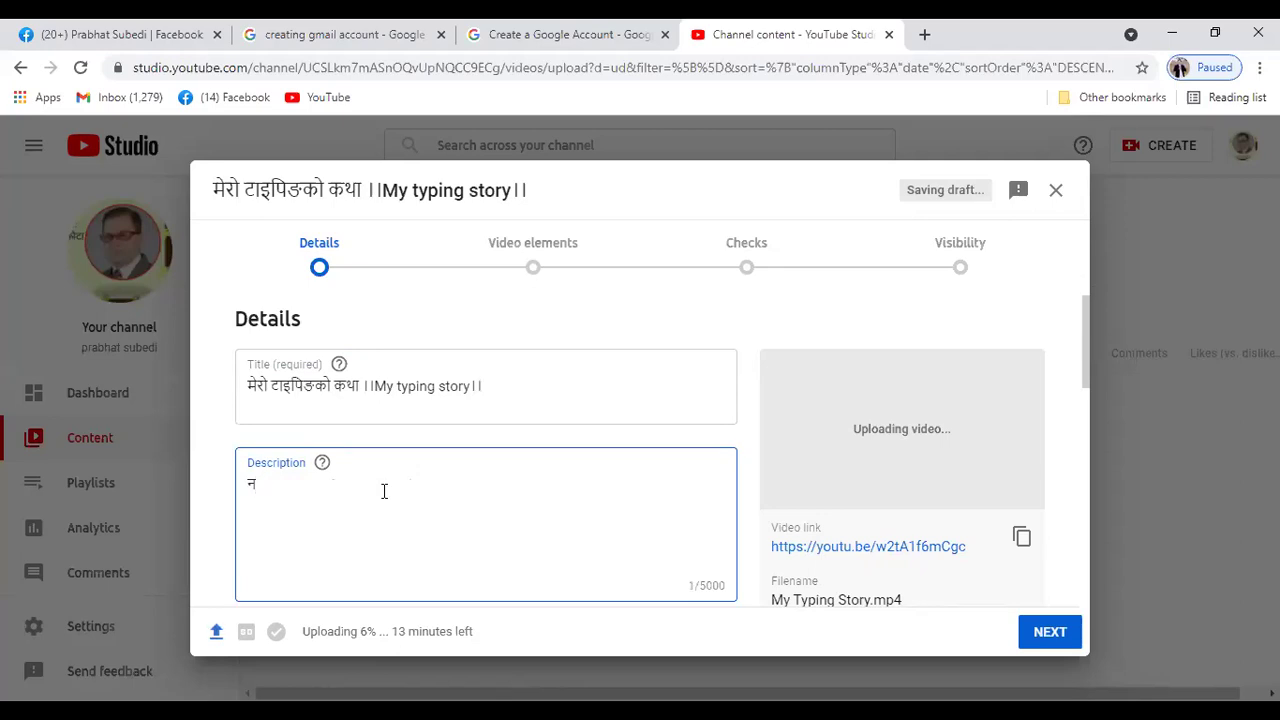
type("मसेर")
type("का")
type("र यहाँहर")
type("ुको")
key("BackSpace")
key("BackSpace")
key("BackSpace")
type("ूला")
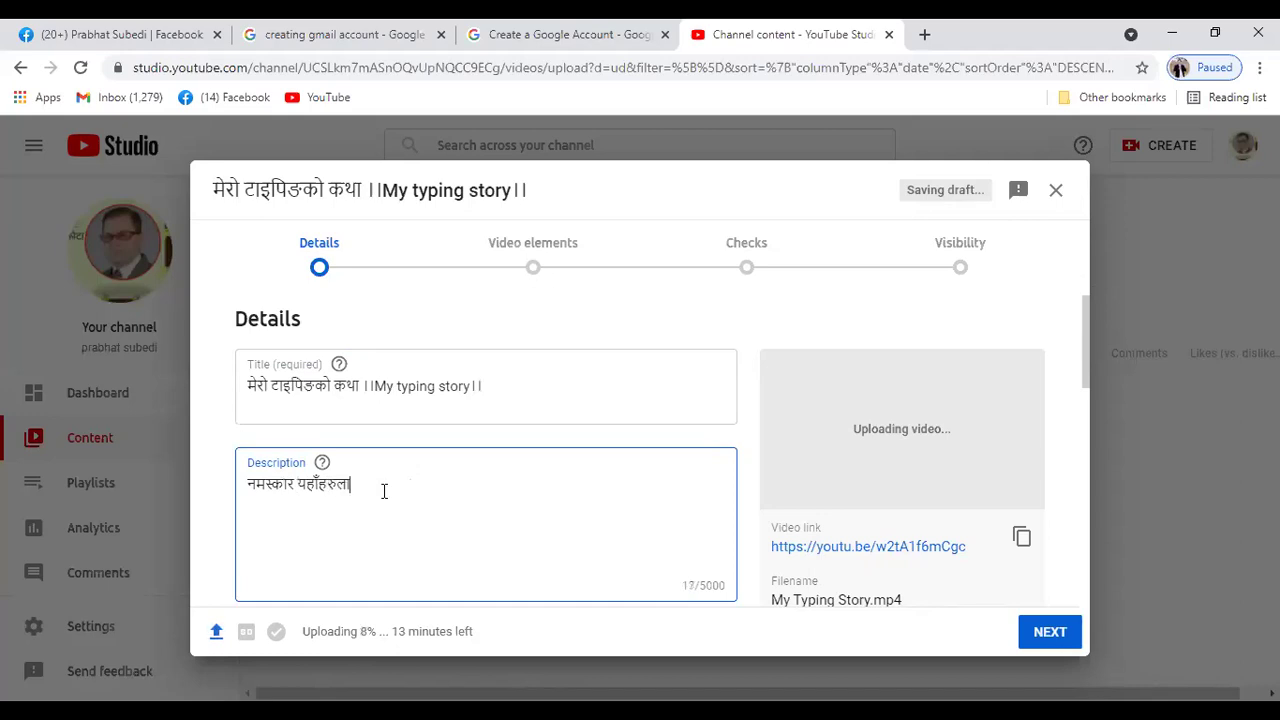
type("ई यो च्य")
type("्यान")
type("लमा ")
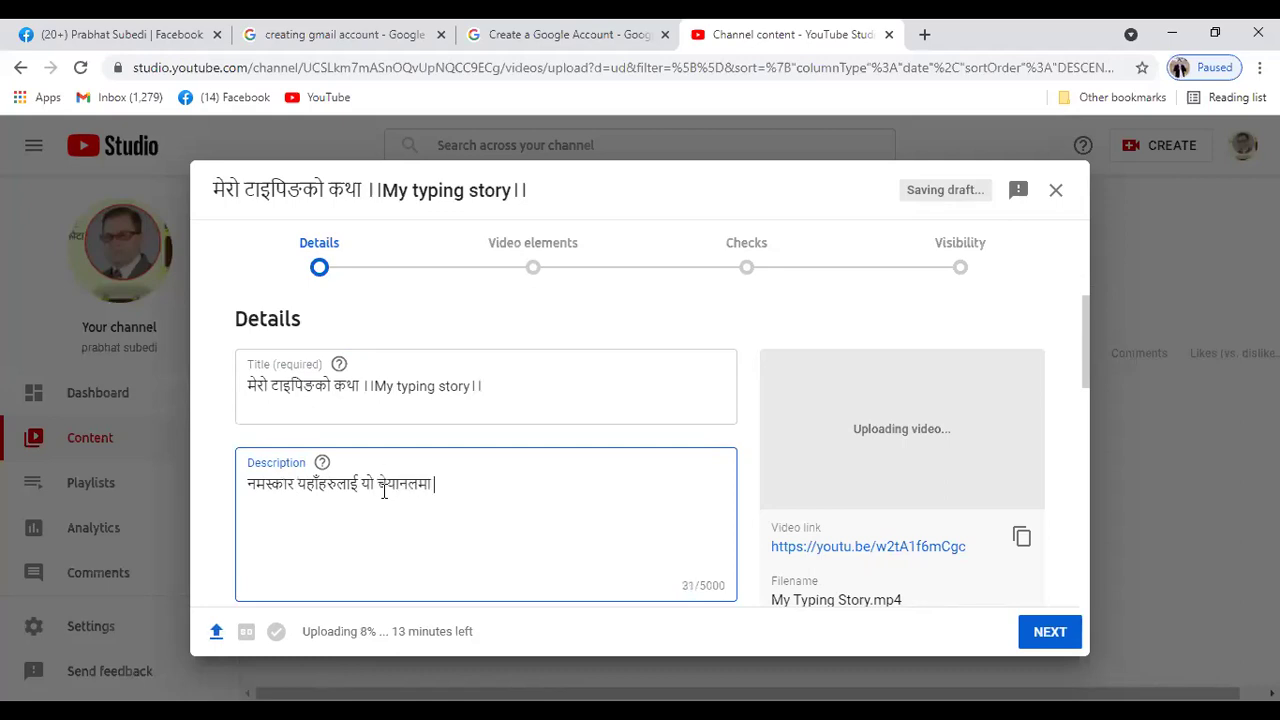
type("स्")
type("वागत छ छ। यस च्या")
type("ल ।।।।")
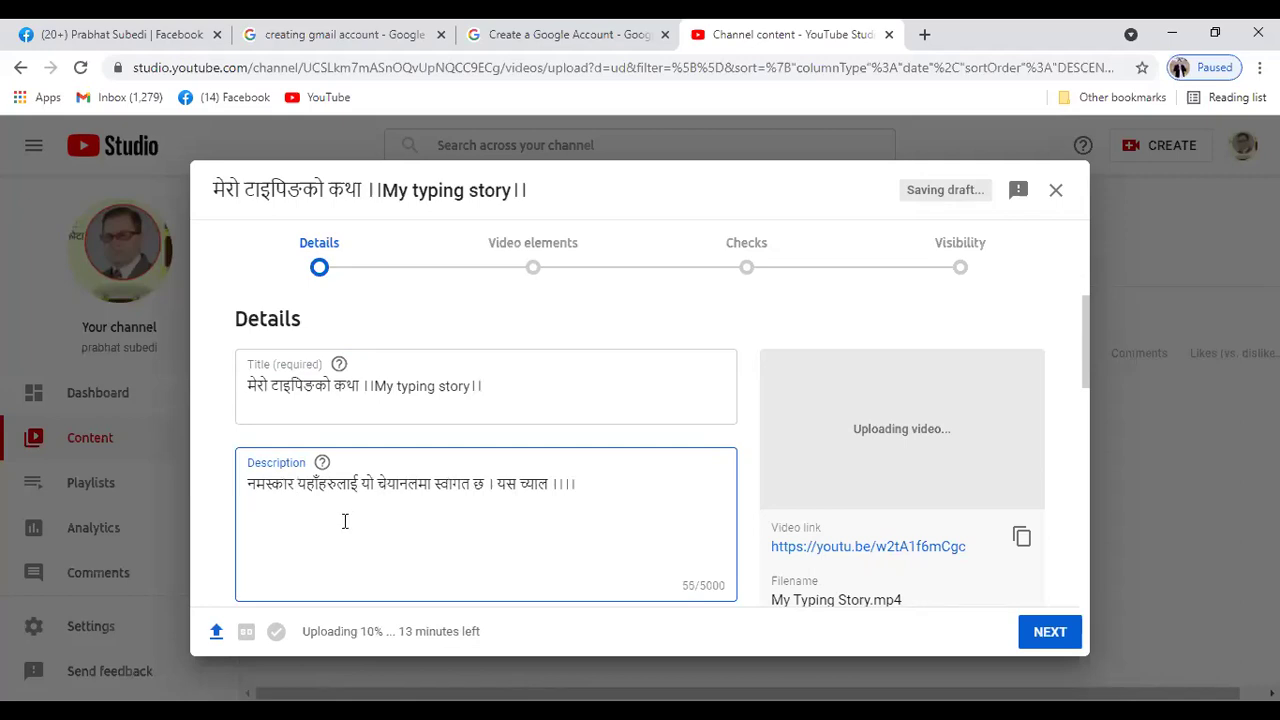
scroll(286, 506, "down", 3)
scroll(677, 537, "up", 3)
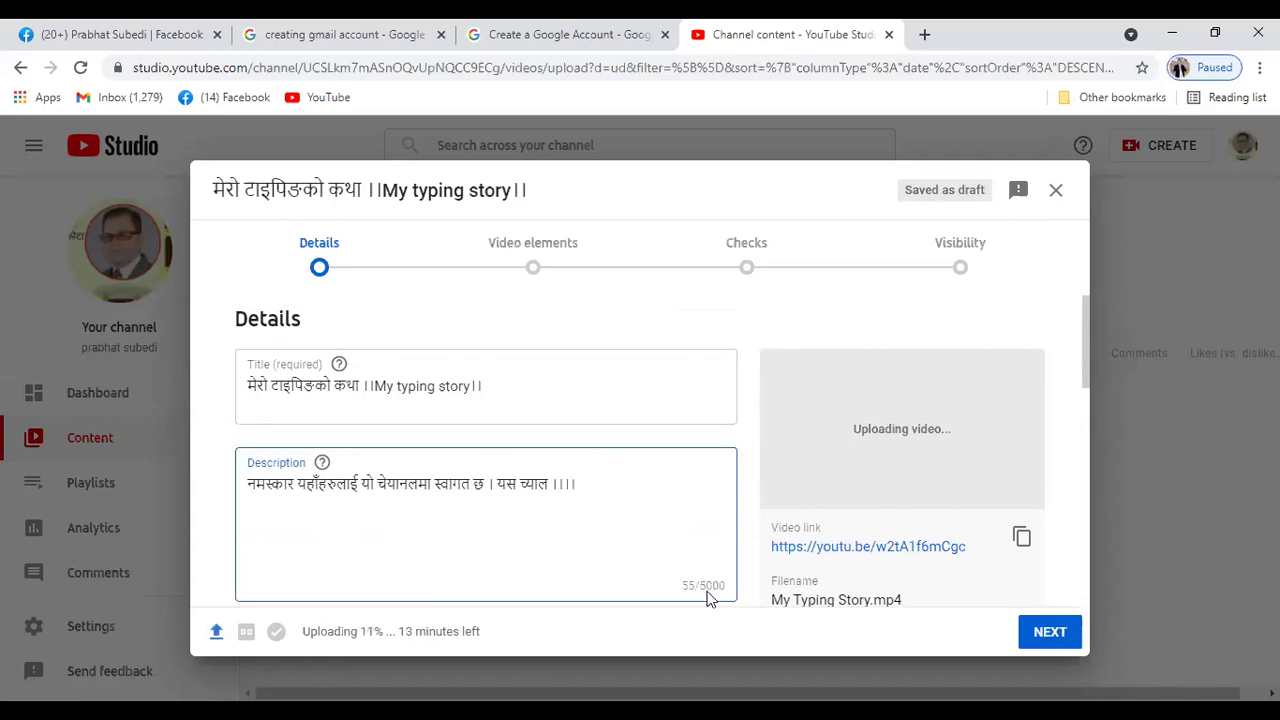
- Set Audience to 'No, it's not made for kids'
scroll(600, 540, "down", 2)
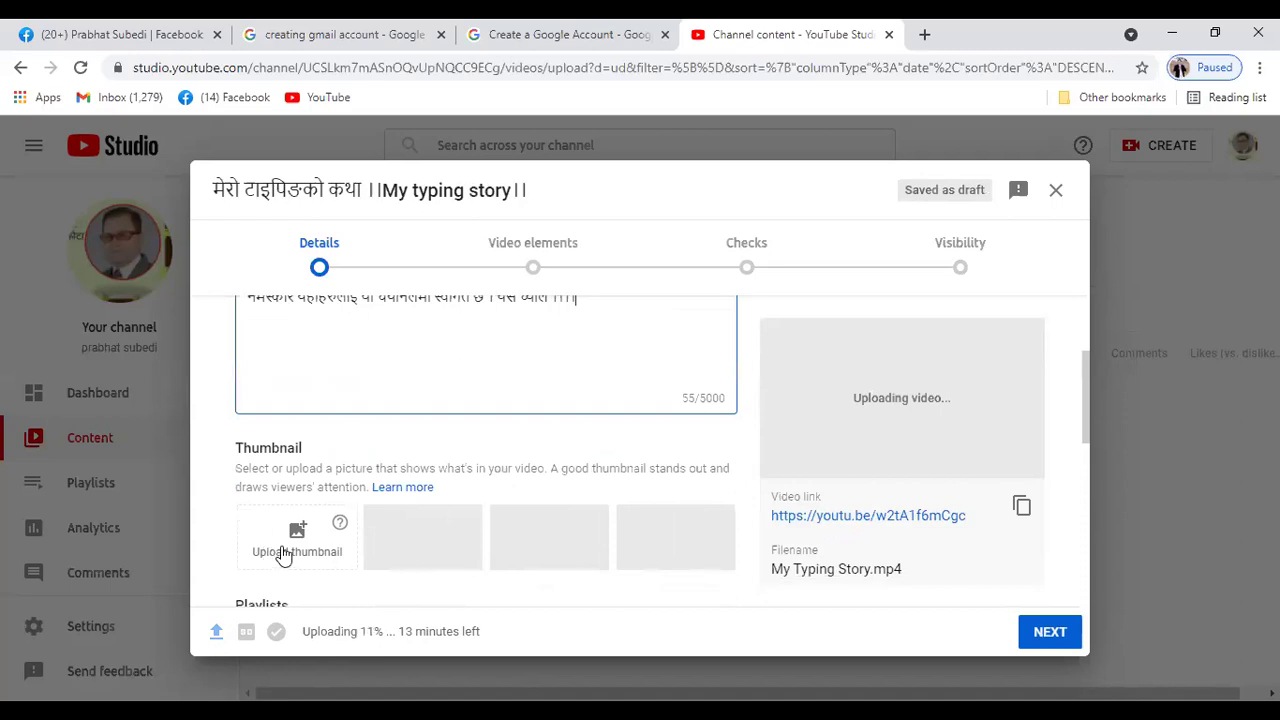
scroll(287, 545, "down", 1)
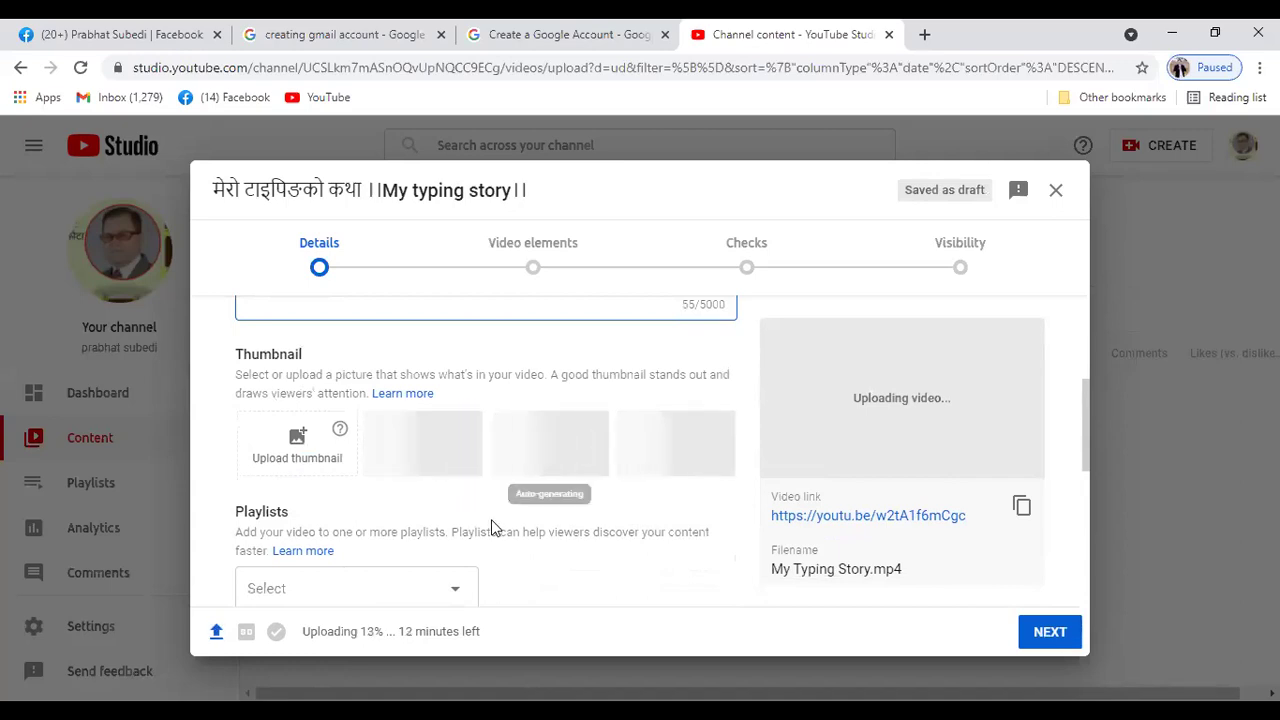
scroll(311, 443, "down", 2)
scroll(350, 467, "down", 2)
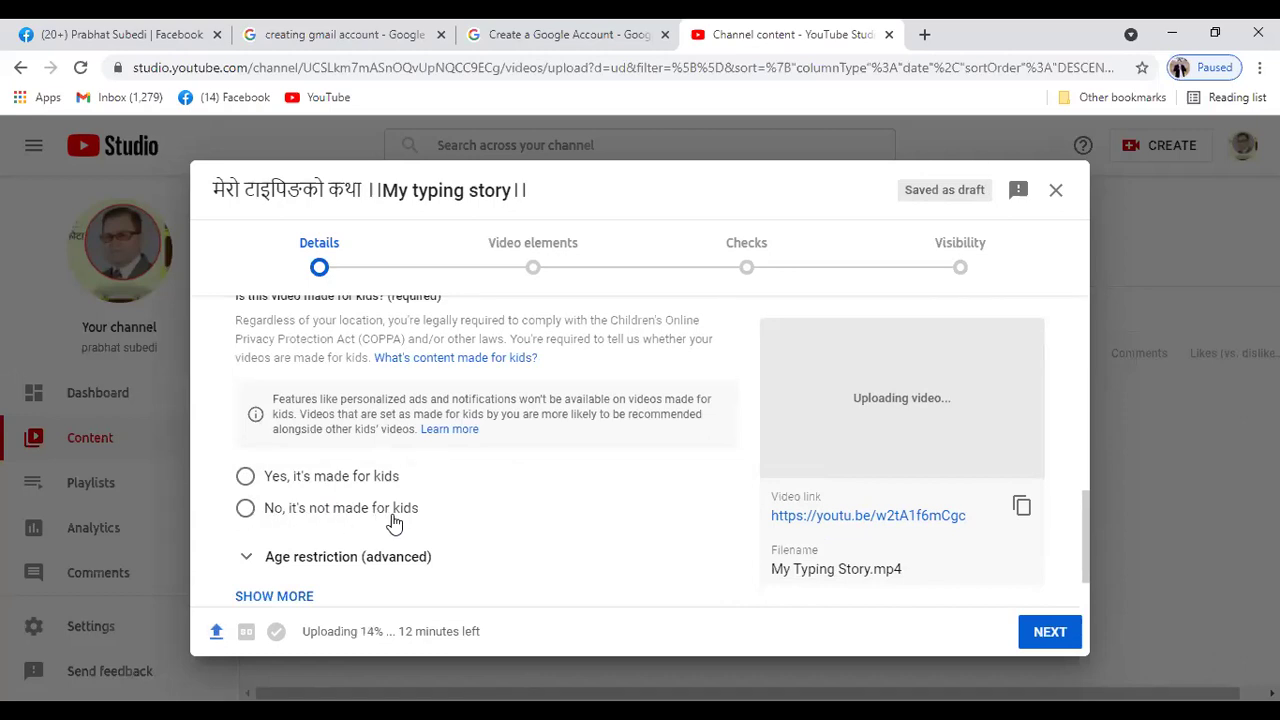
left_click(245, 508)
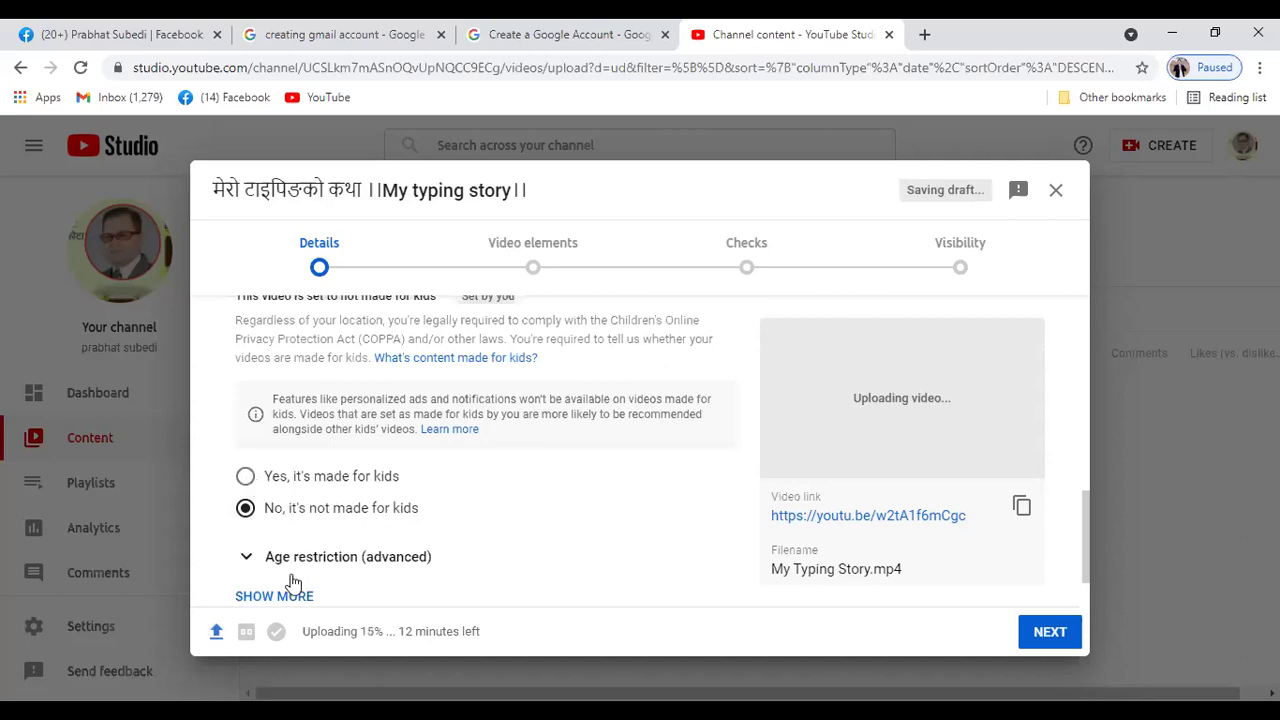
- Reveal the extra options and enter the tags palpa, trainning, Ict and wami
scroll(452, 549, "down", 1)
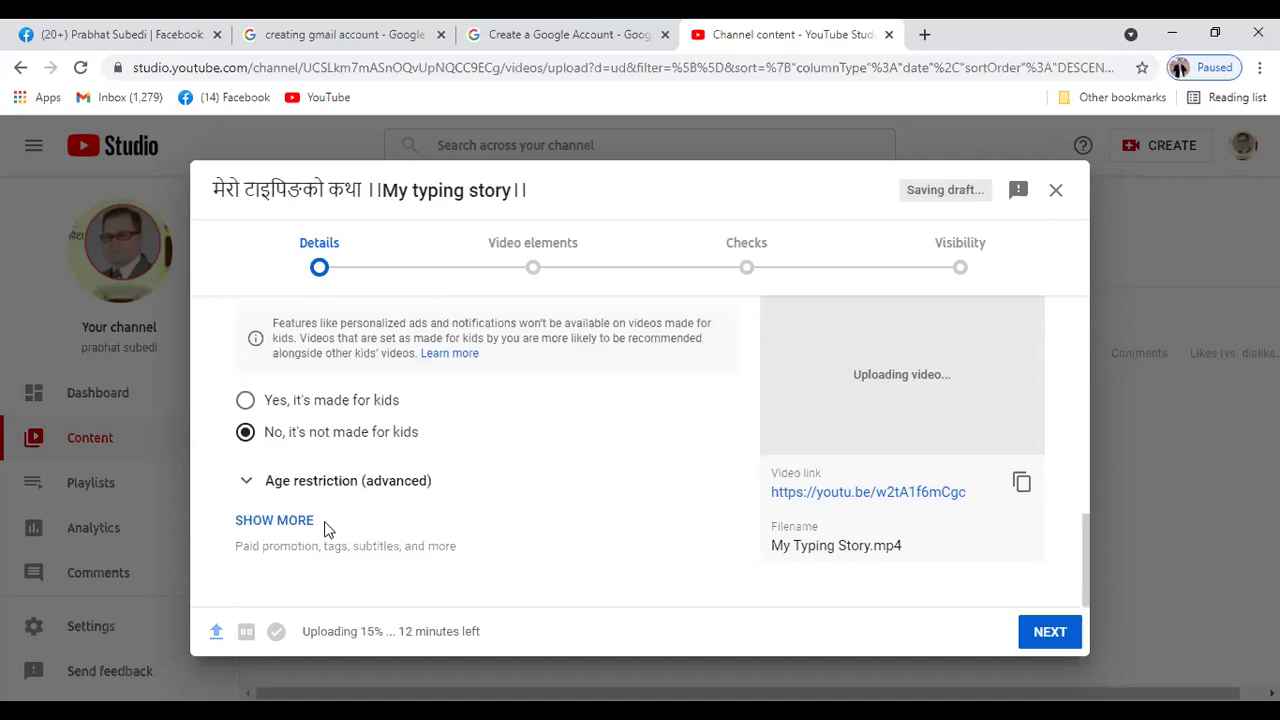
left_click(290, 531)
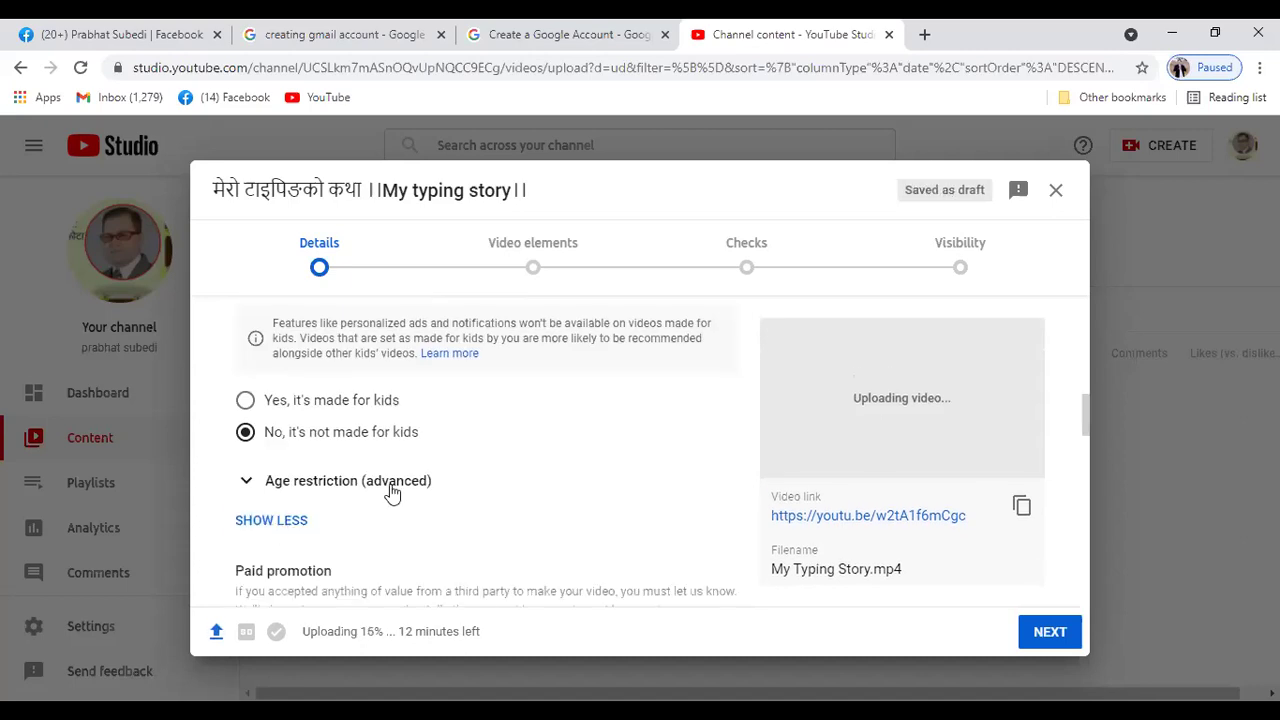
scroll(391, 488, "down", 3)
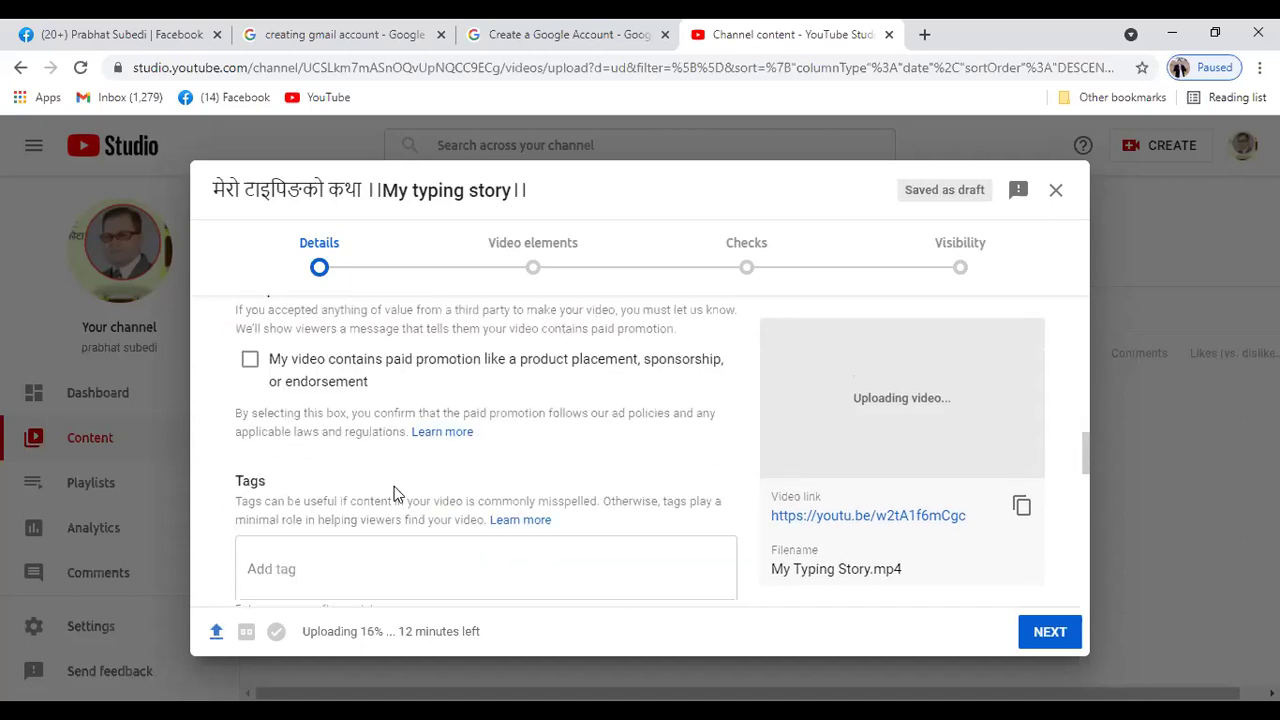
scroll(394, 494, "down", 1)
left_click(361, 476)
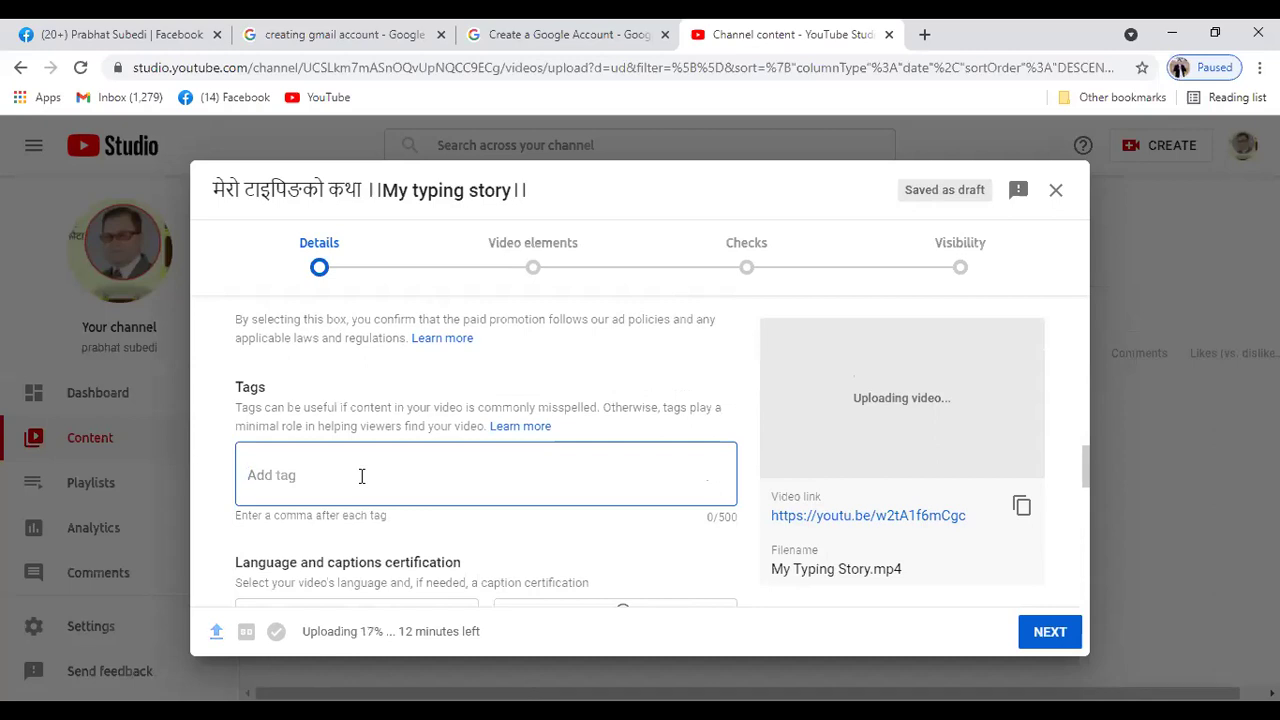
type("क")
key("BackSpace")
type("palpa")
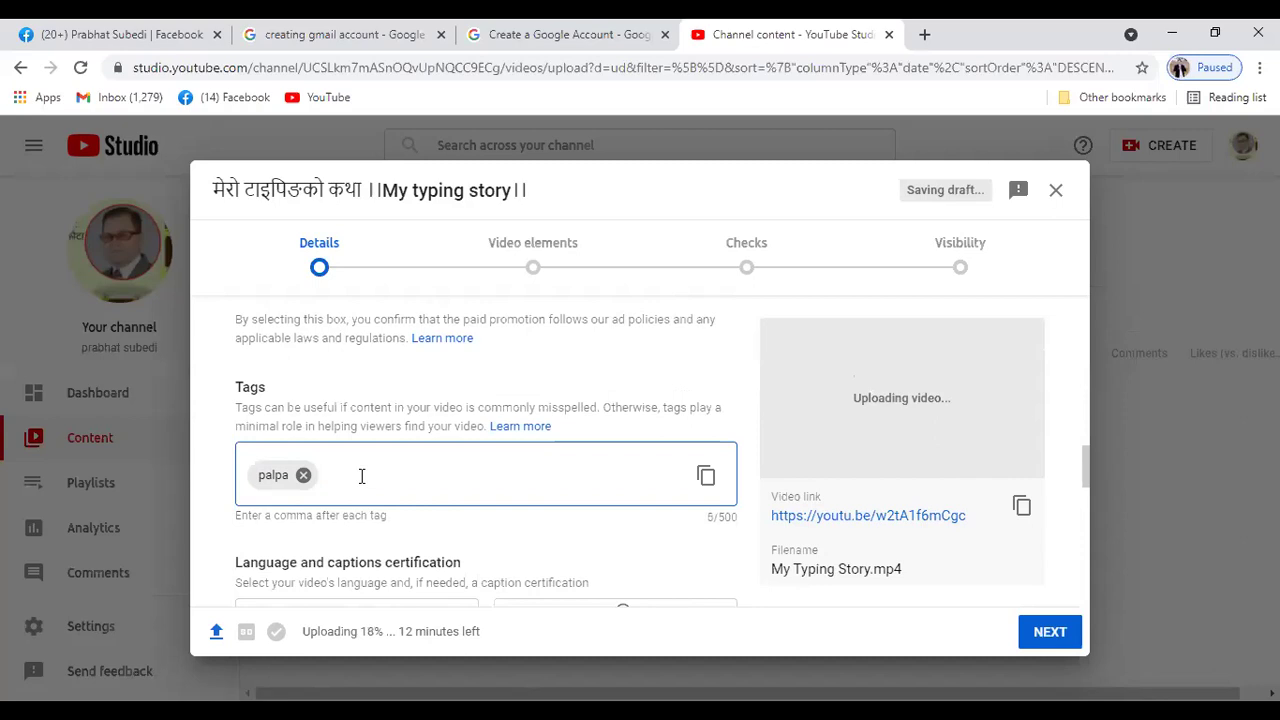
type(",trainning,Ukl")
key("BackSpace")
key("BackSpace")
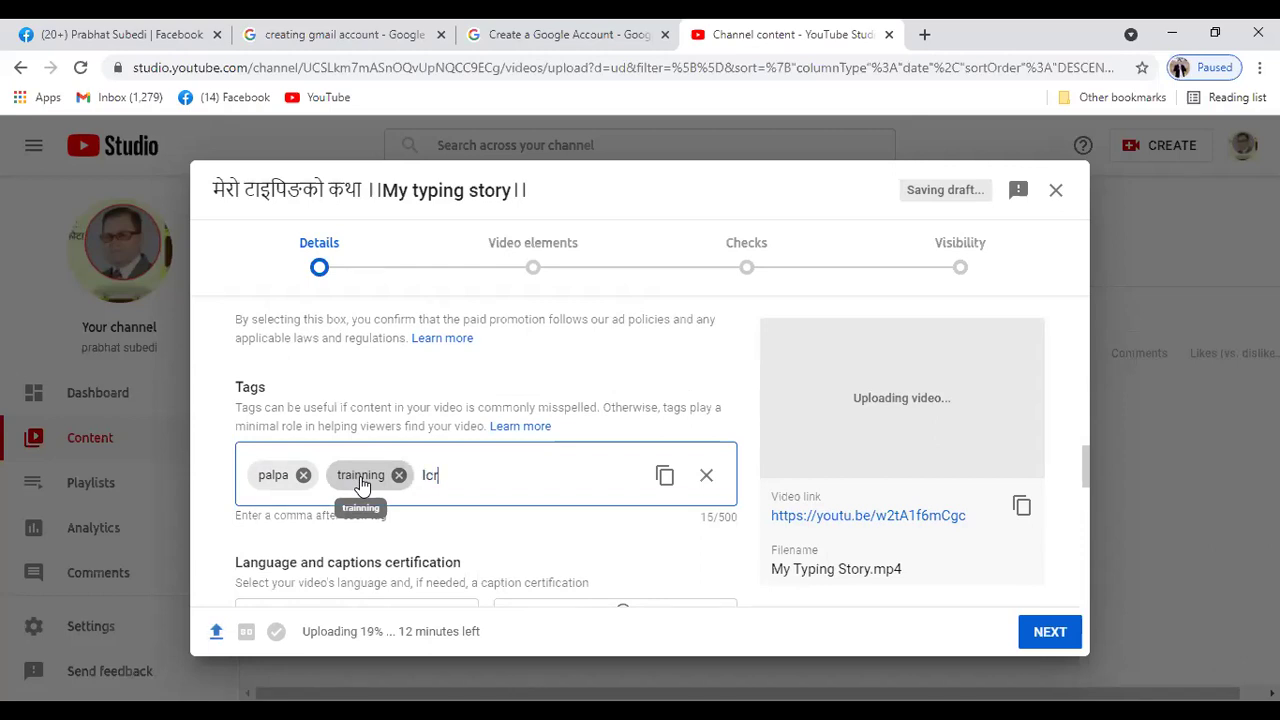
type("ct,")
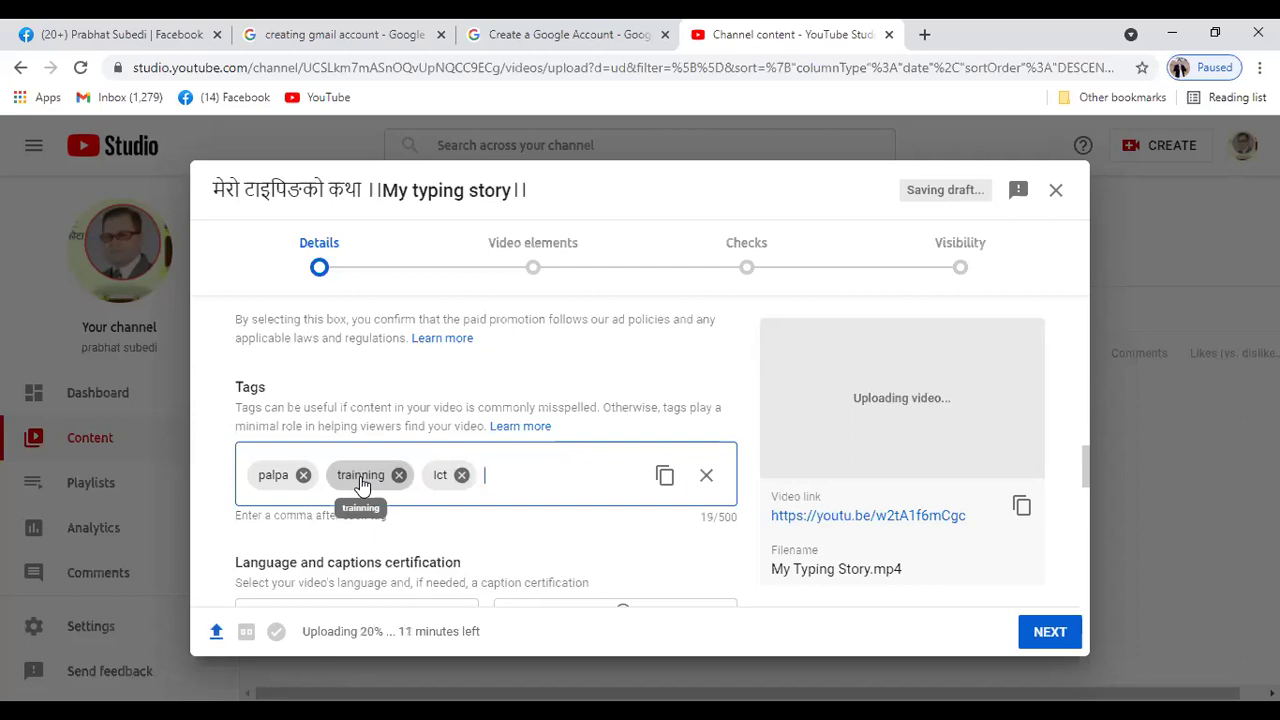
type("wami,")
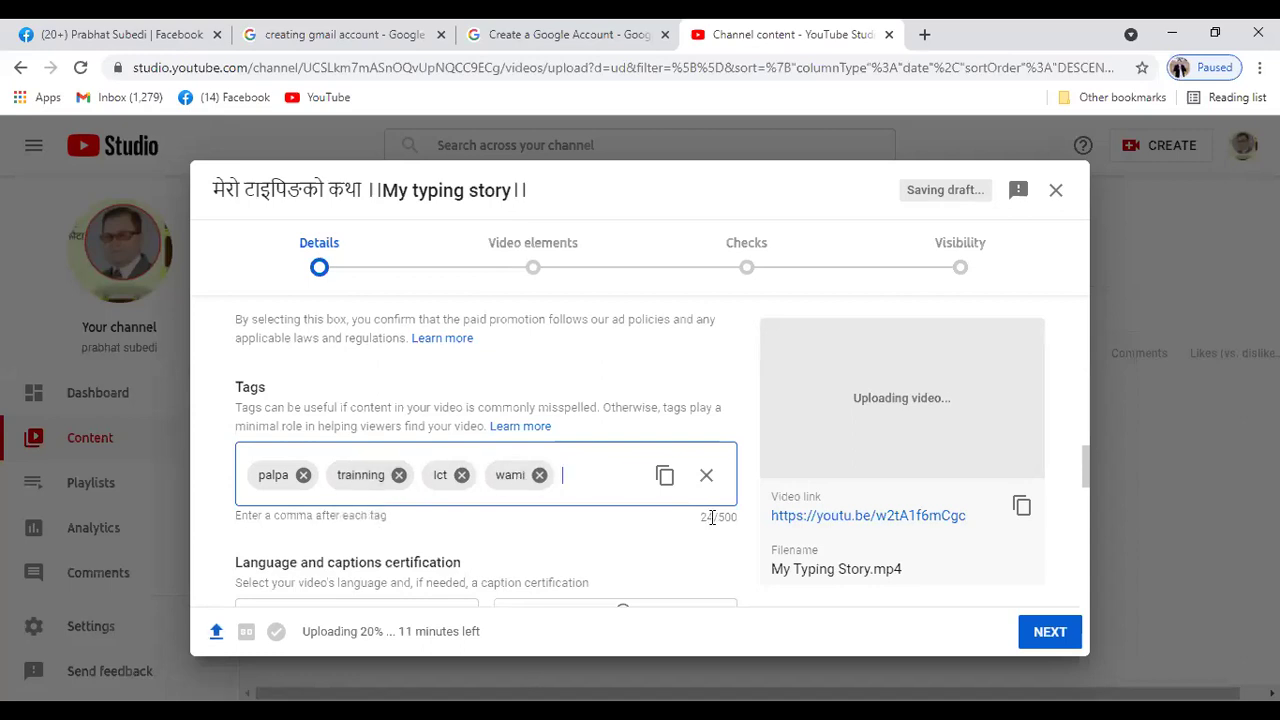
- Choose Education from the Category dropdown
scroll(528, 514, "down", 5)
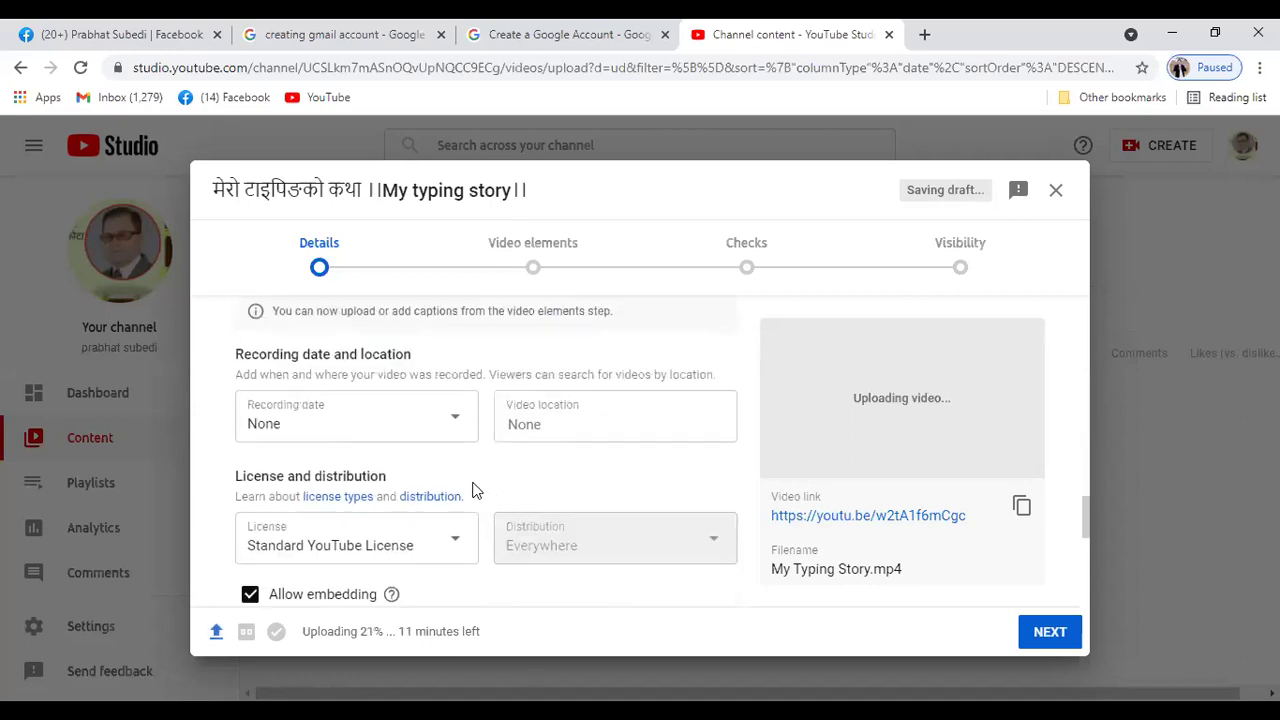
scroll(380, 432, "down", 3)
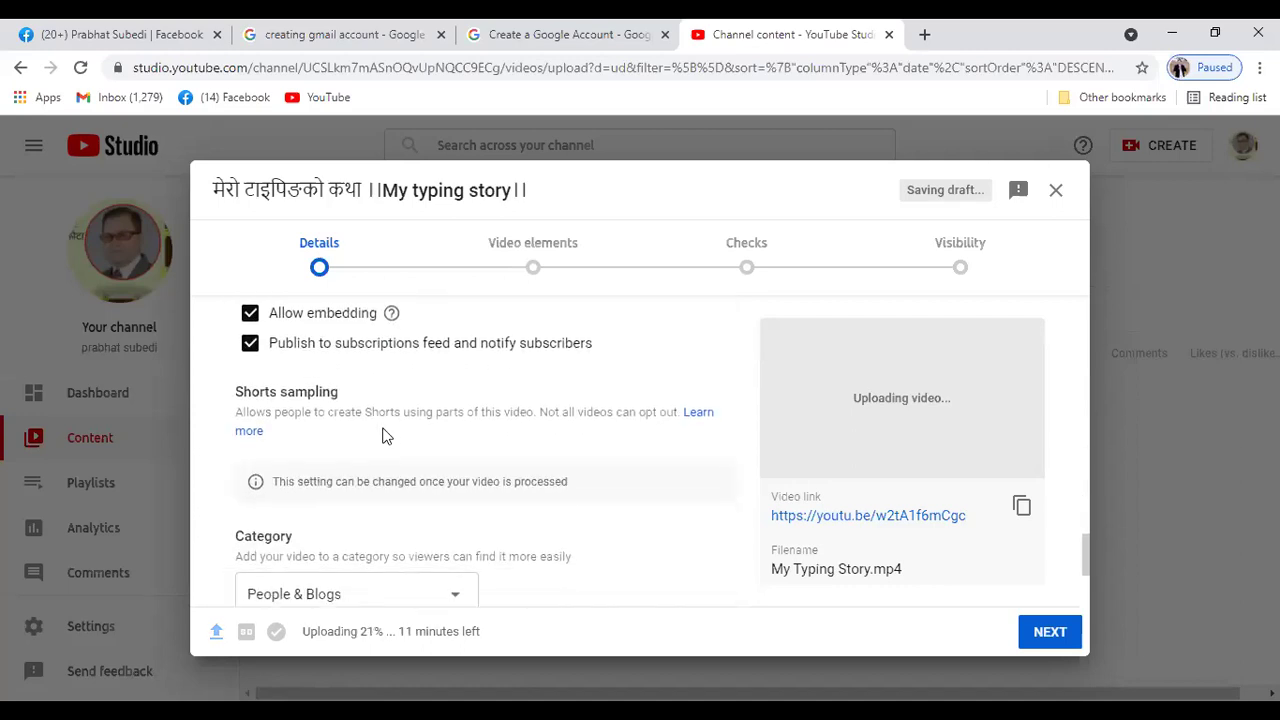
scroll(384, 431, "down", 1)
scroll(390, 431, "down", 1)
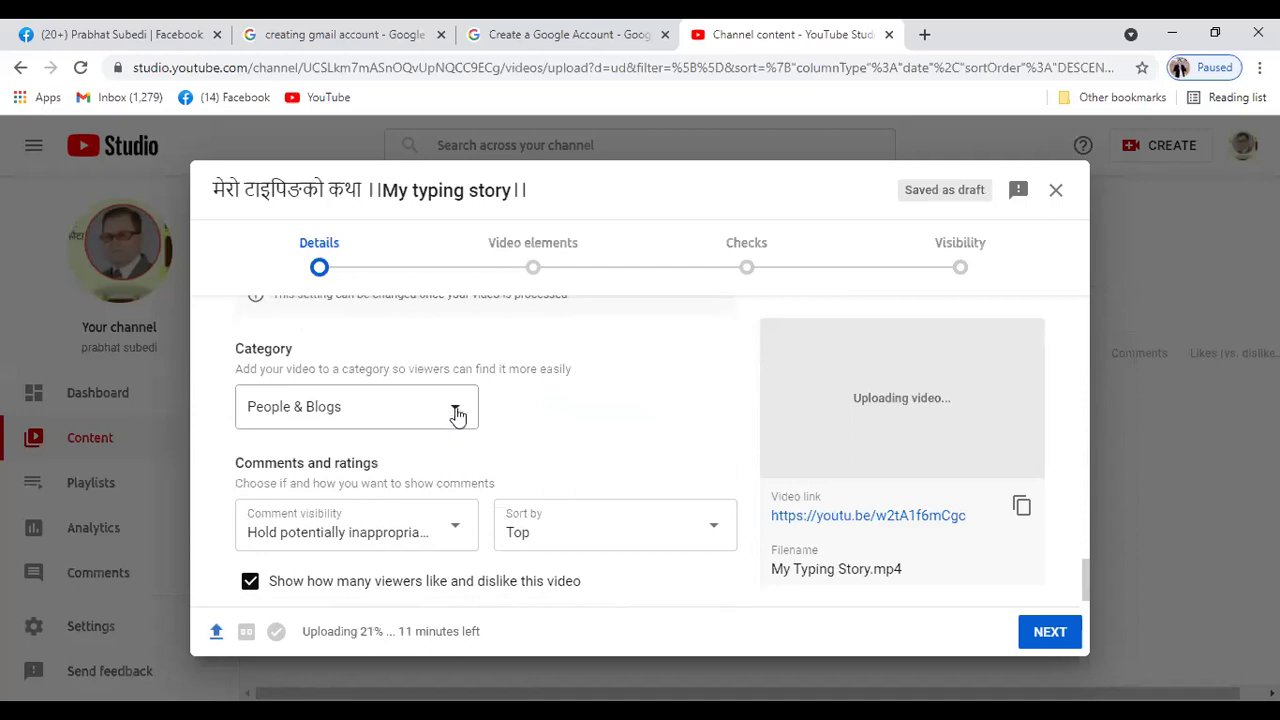
left_click(448, 416)
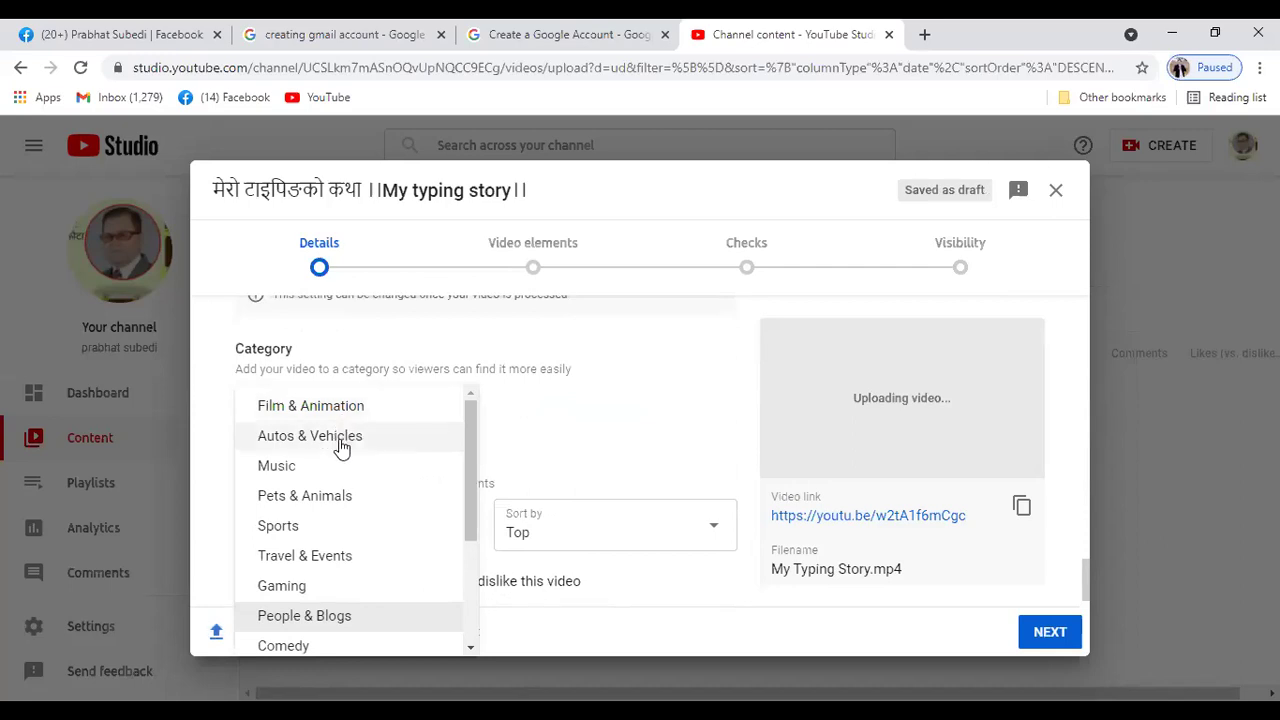
scroll(340, 448, "down", 1)
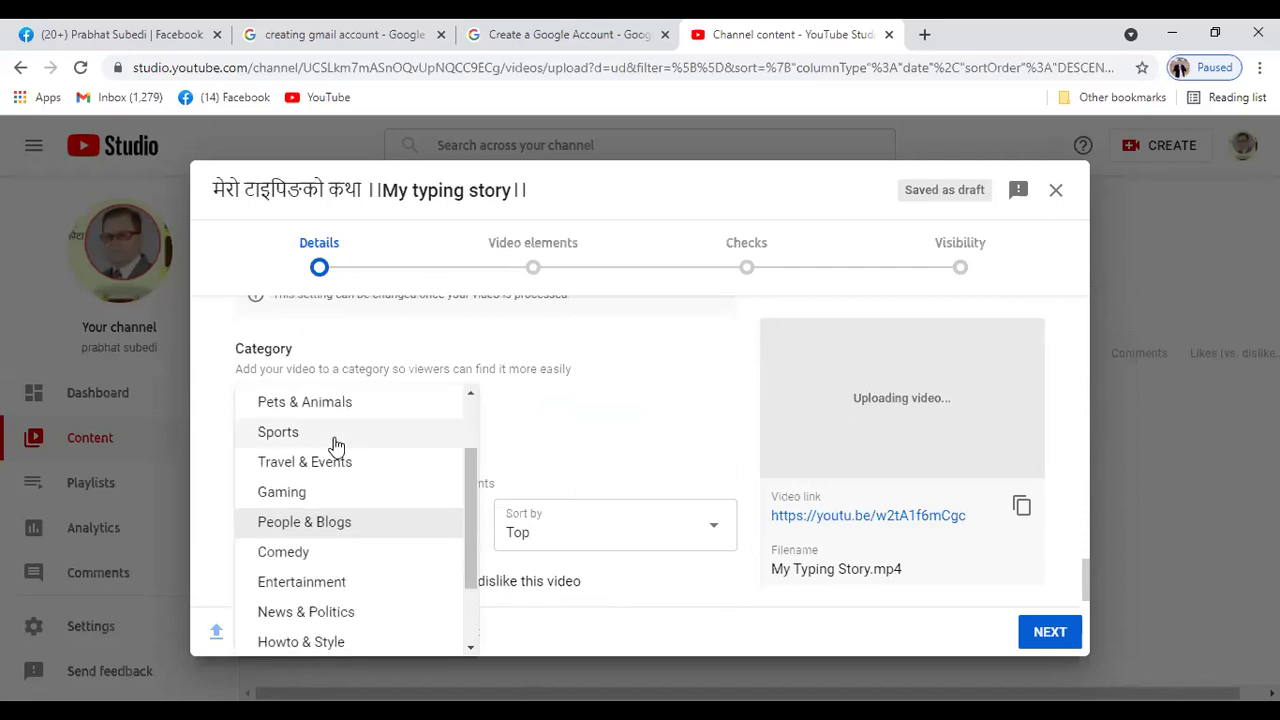
scroll(315, 462, "down", 1)
scroll(315, 468, "down", 1)
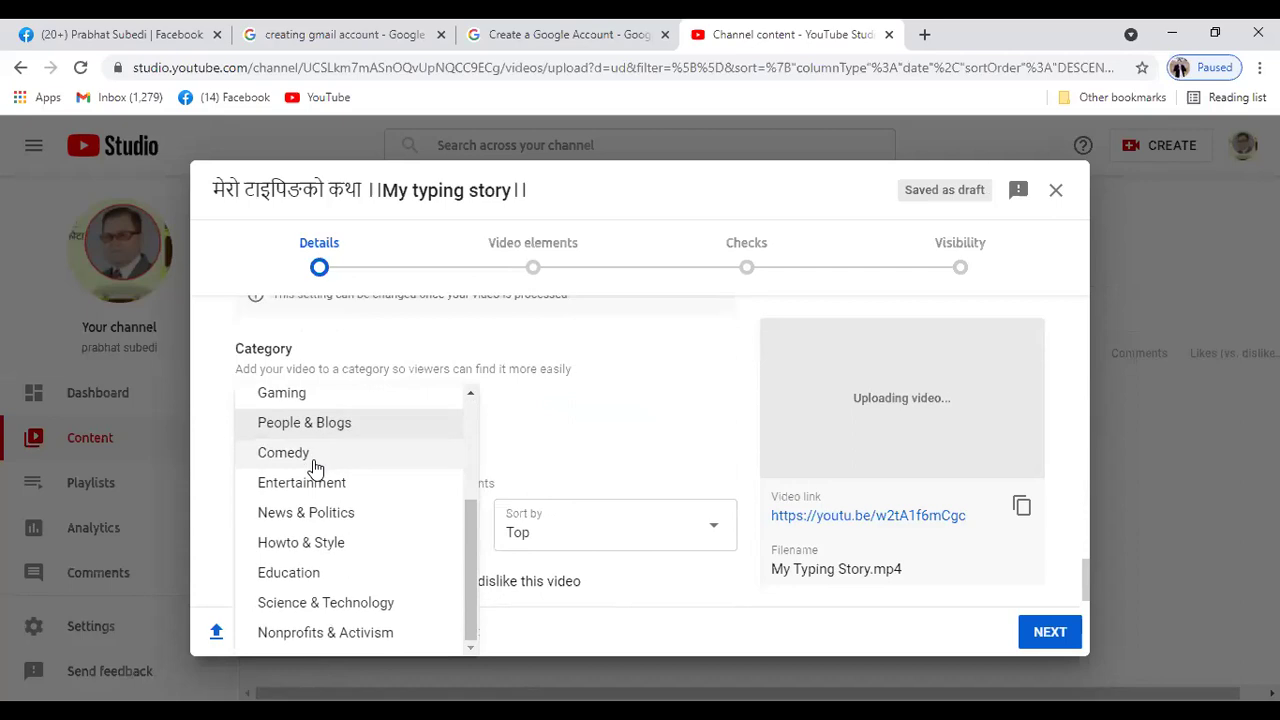
left_click(323, 572)
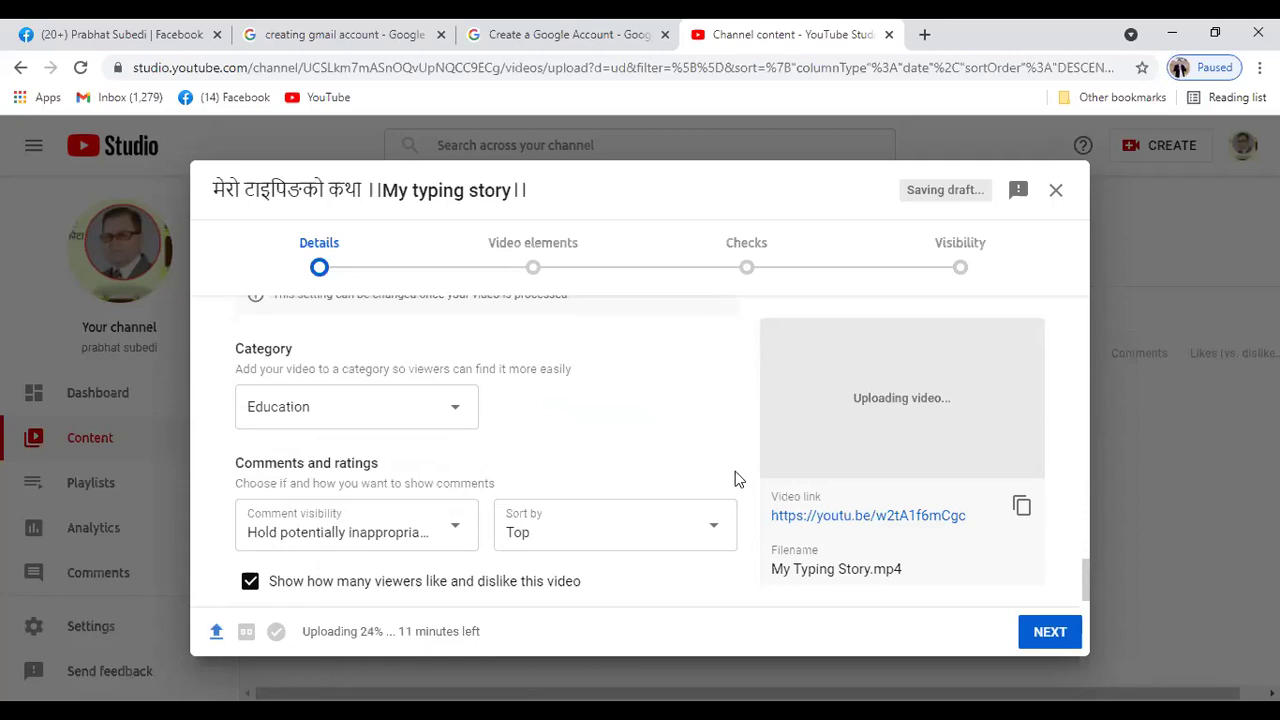
scroll(740, 480, "down", 1)
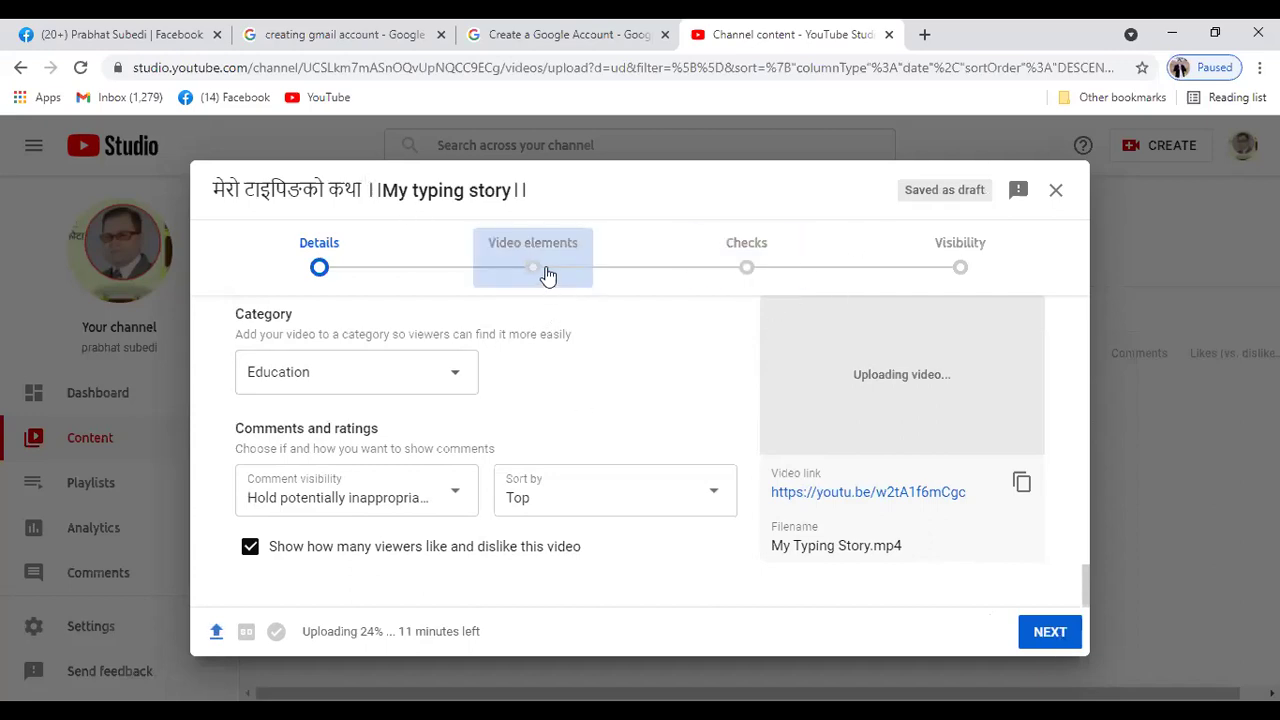
- Advance through Details, Video elements and Checks to reach Visibility
left_click(1036, 634)
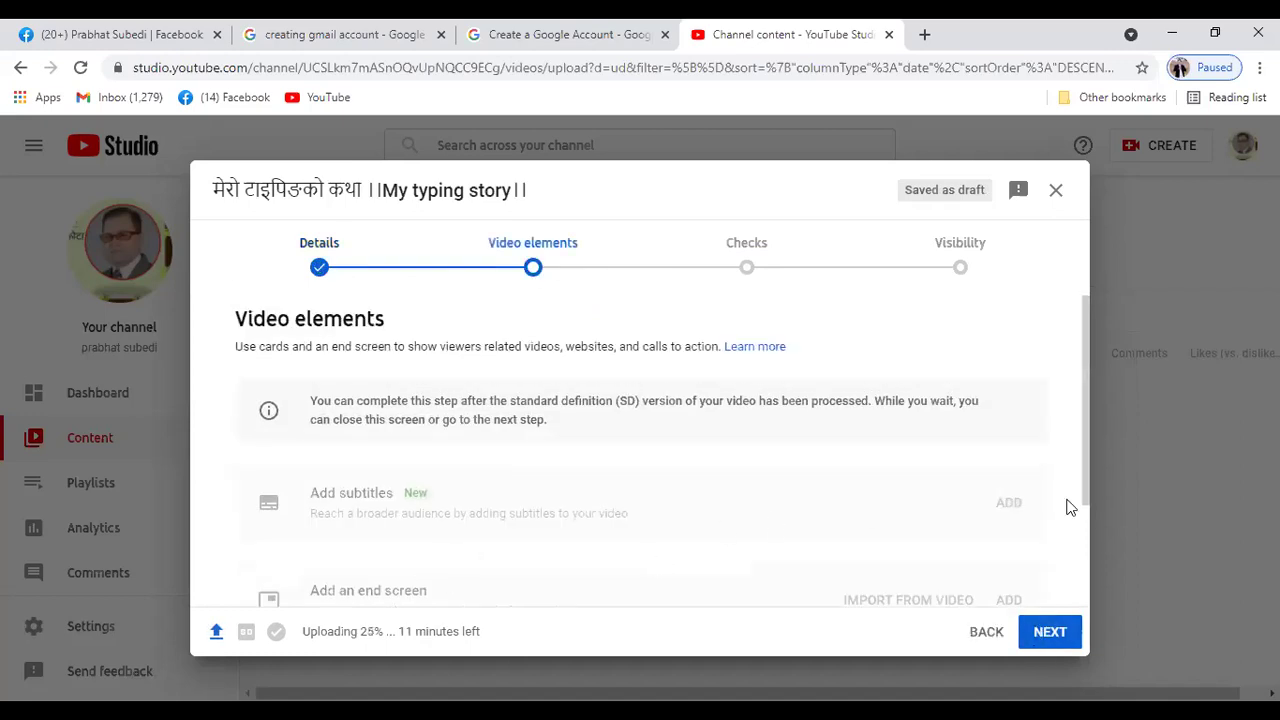
scroll(1020, 552, "down", 2)
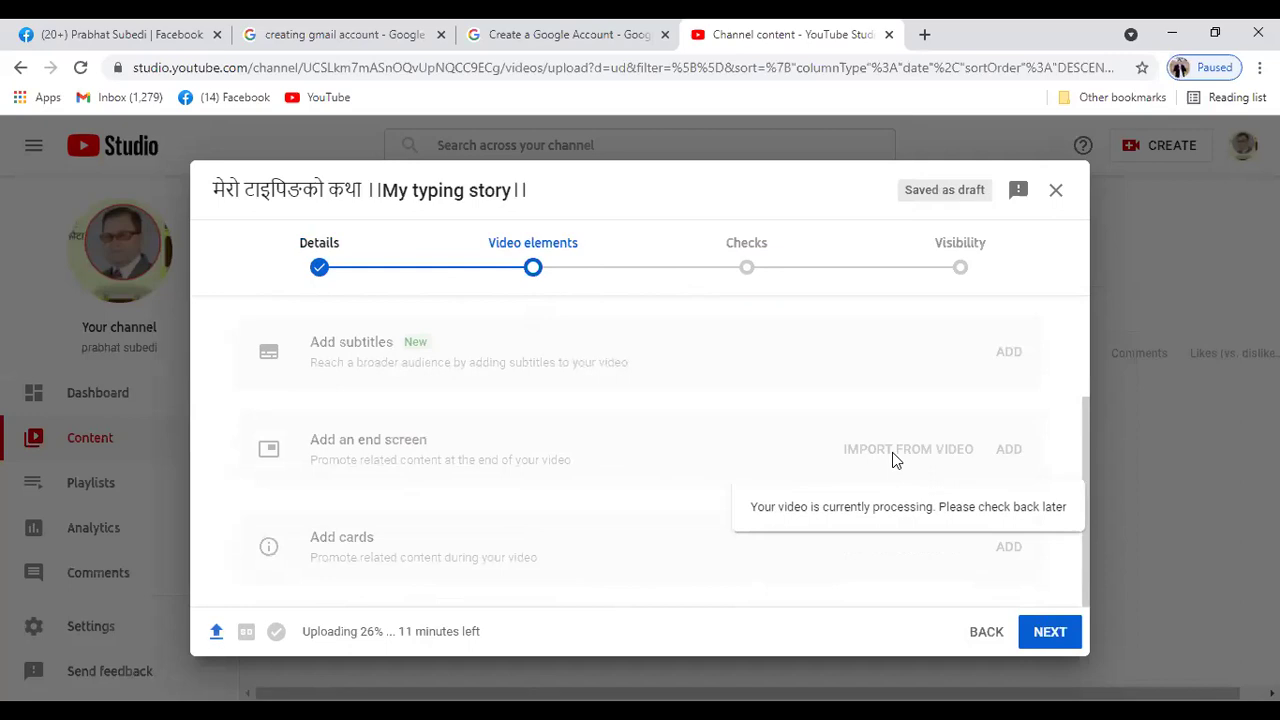
left_click(1039, 641)
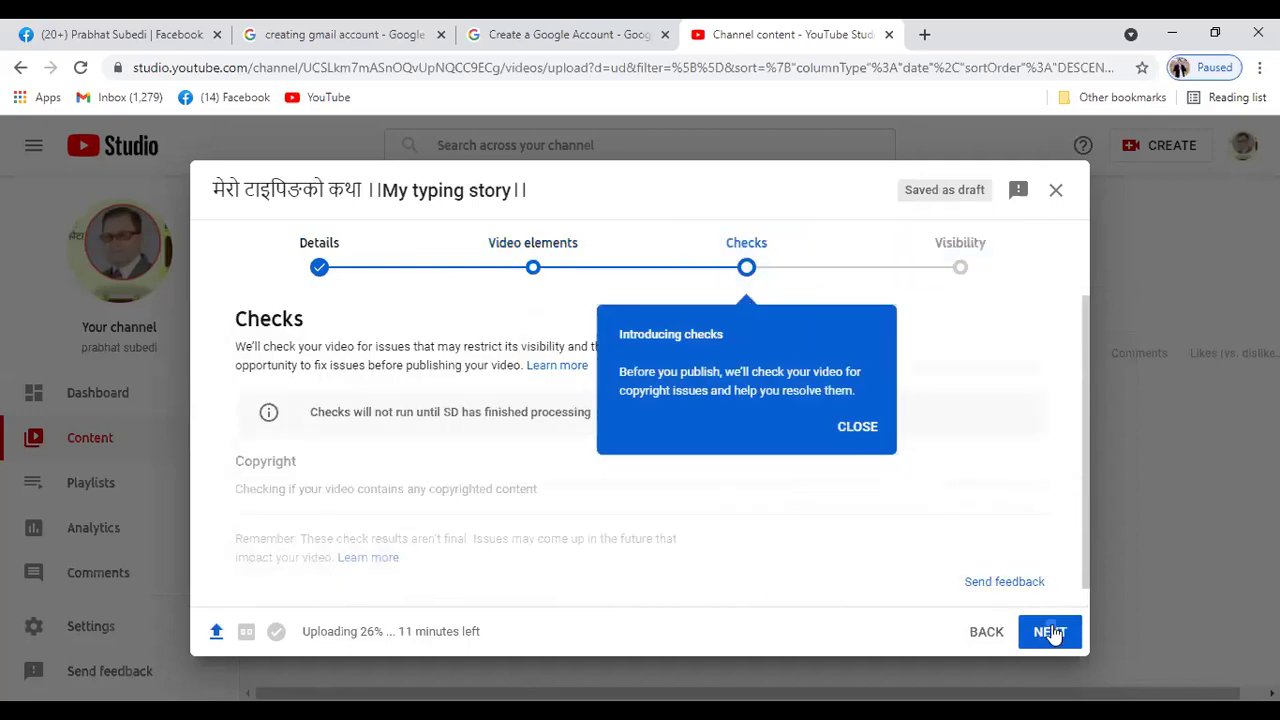
left_click(1054, 629)
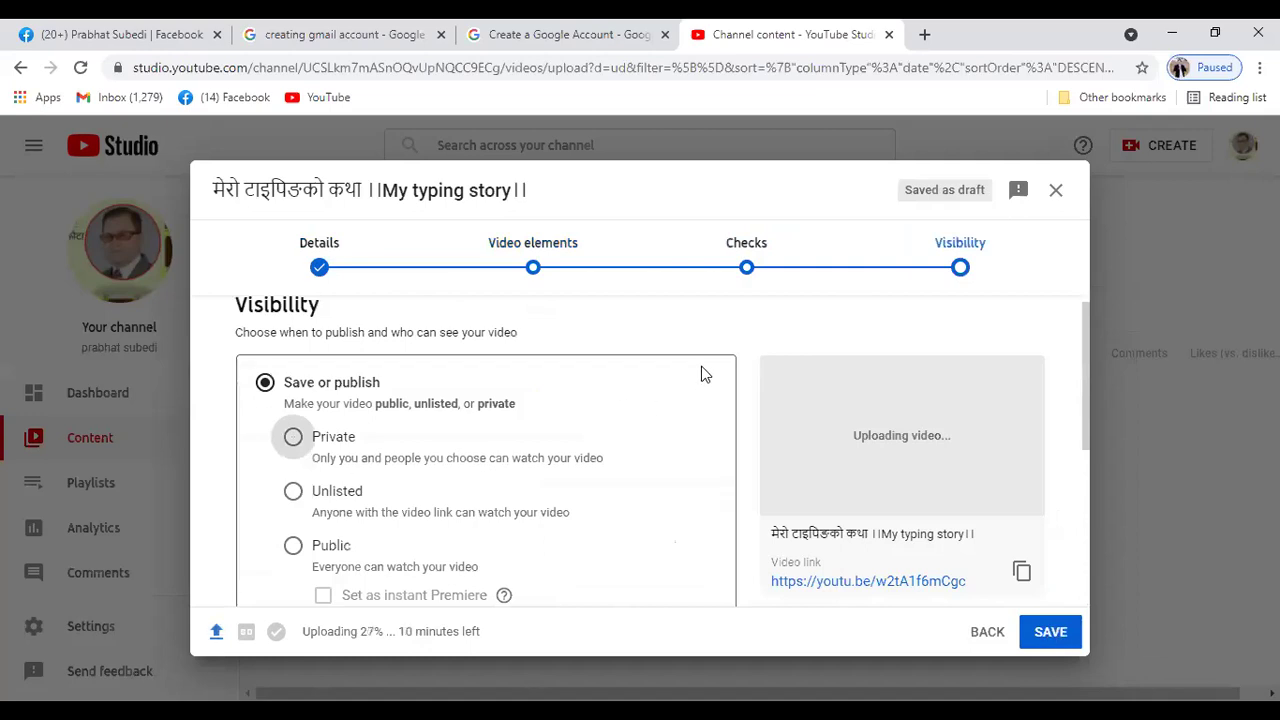
- Settle on Public visibility after trying Private and Unlisted, then publish the video
scroll(430, 445, "down", 2)
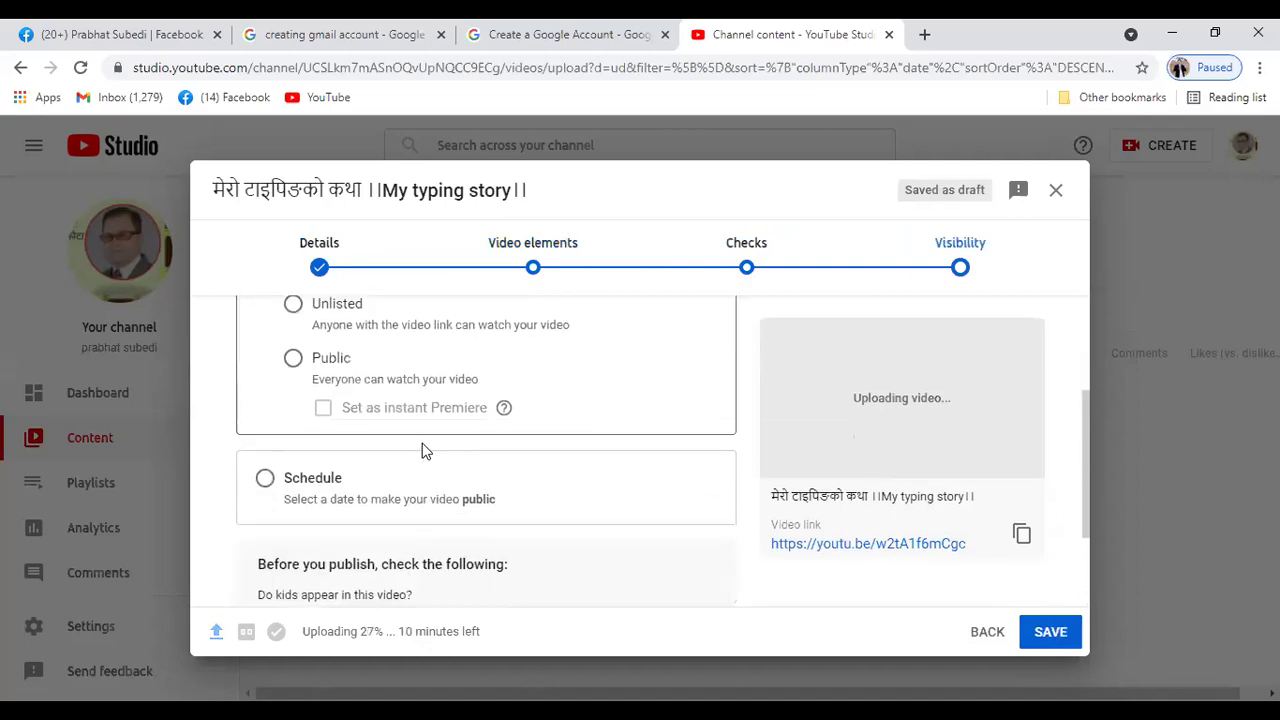
scroll(423, 449, "up", 2)
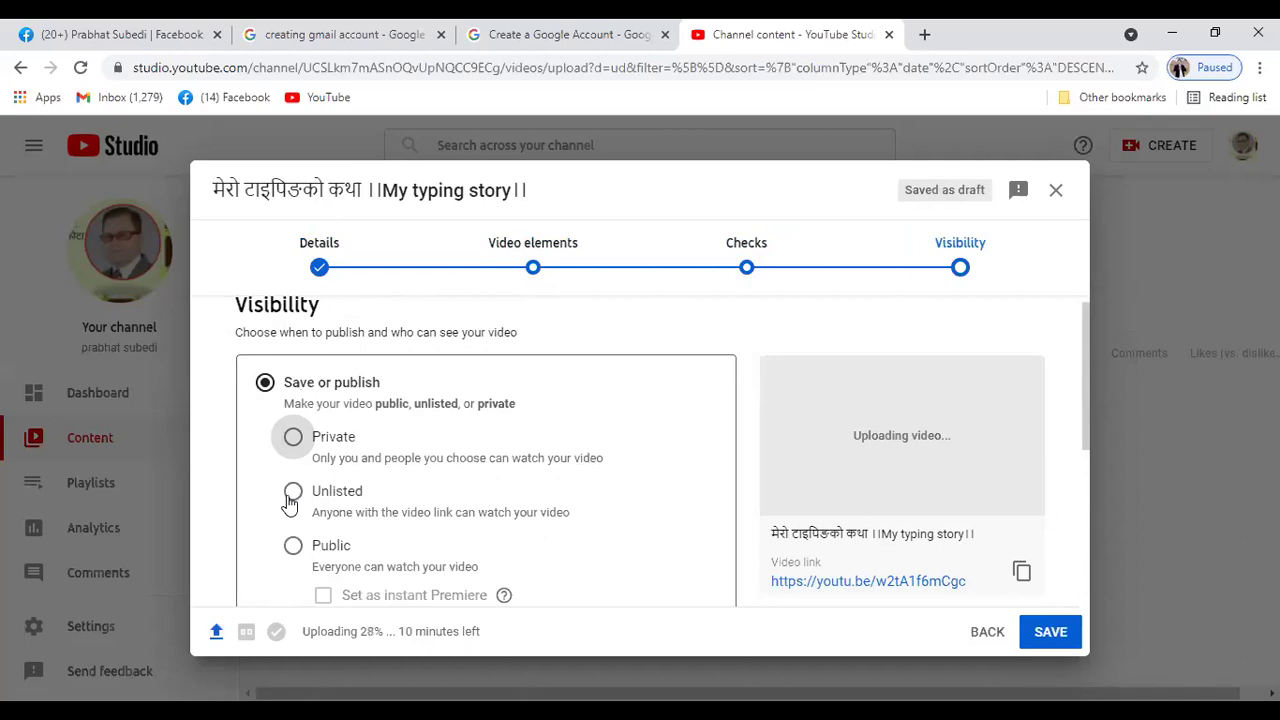
scroll(290, 505, "down", 1)
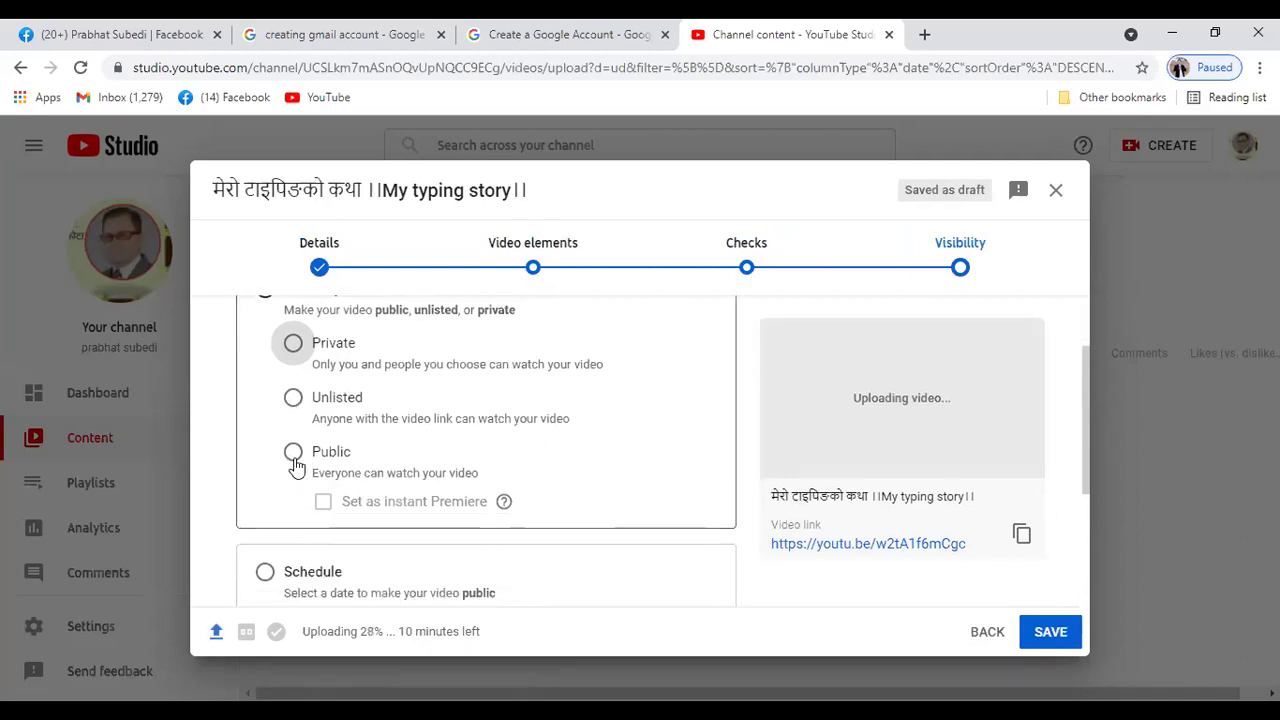
left_click(294, 457)
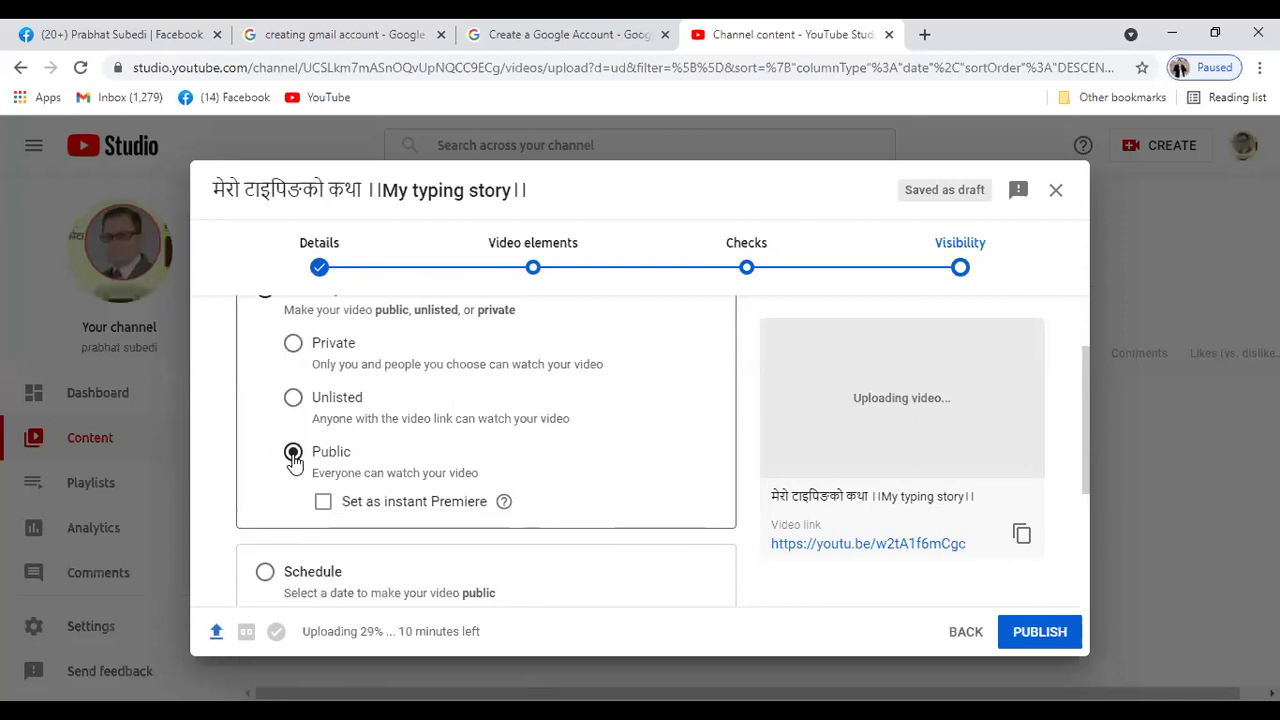
scroll(285, 365, "up", 1)
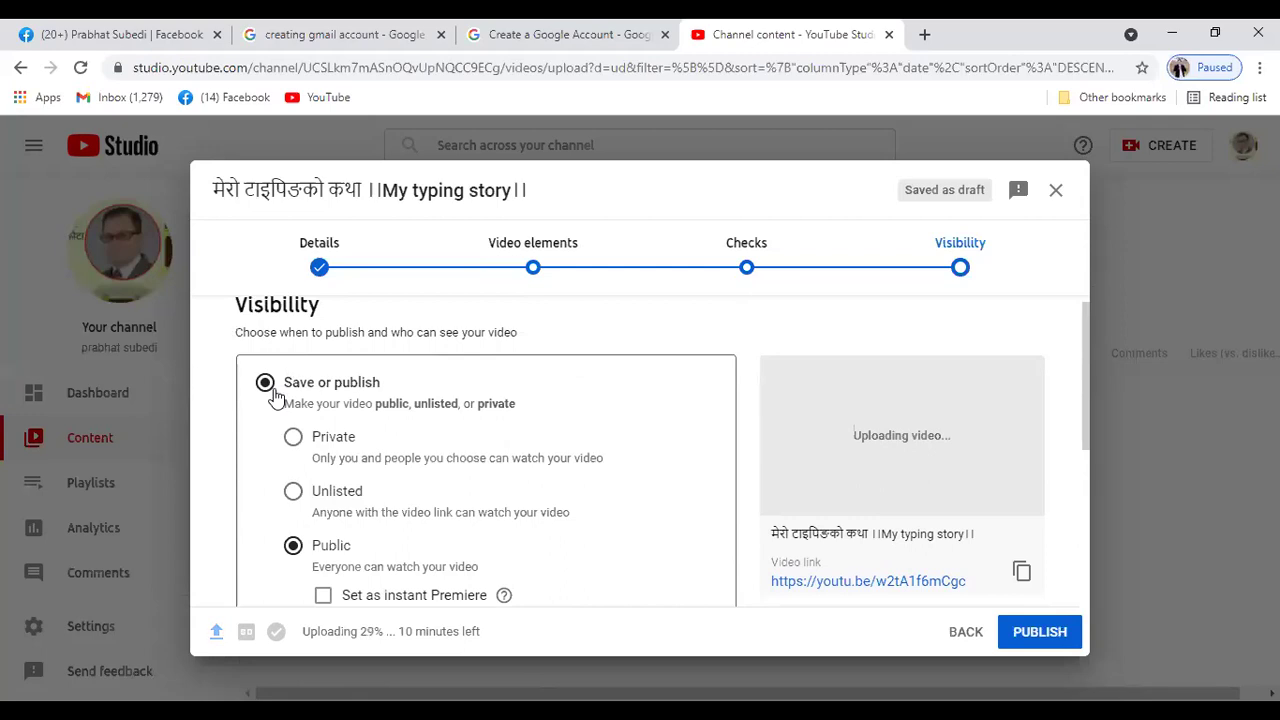
left_click(293, 437)
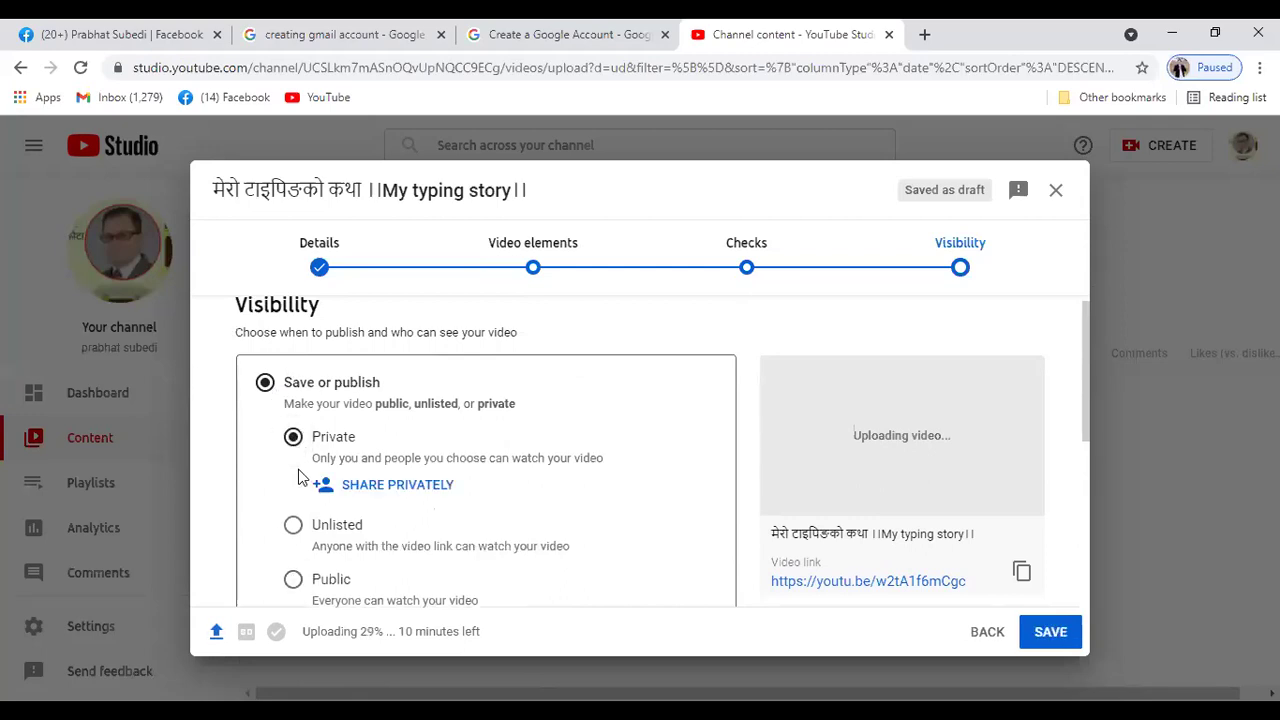
left_click(293, 525)
scroll(300, 500, "down", 1)
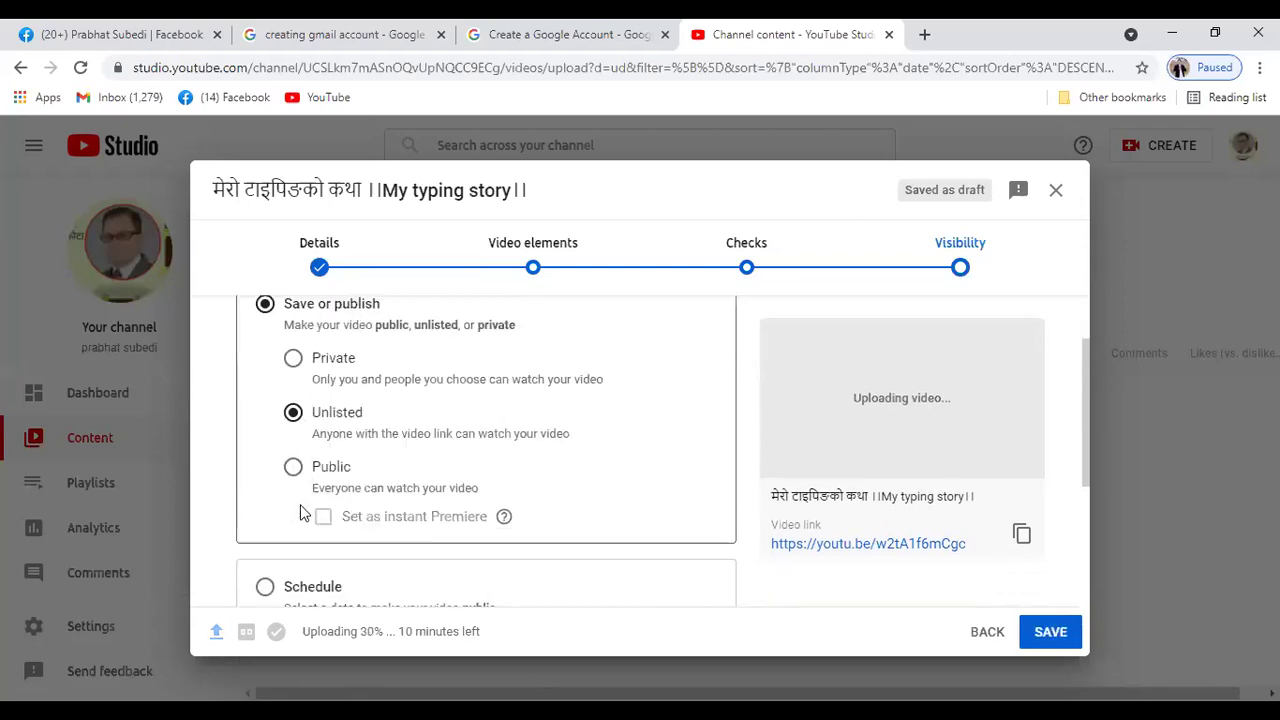
left_click(293, 452)
scroll(400, 495, "down", 2)
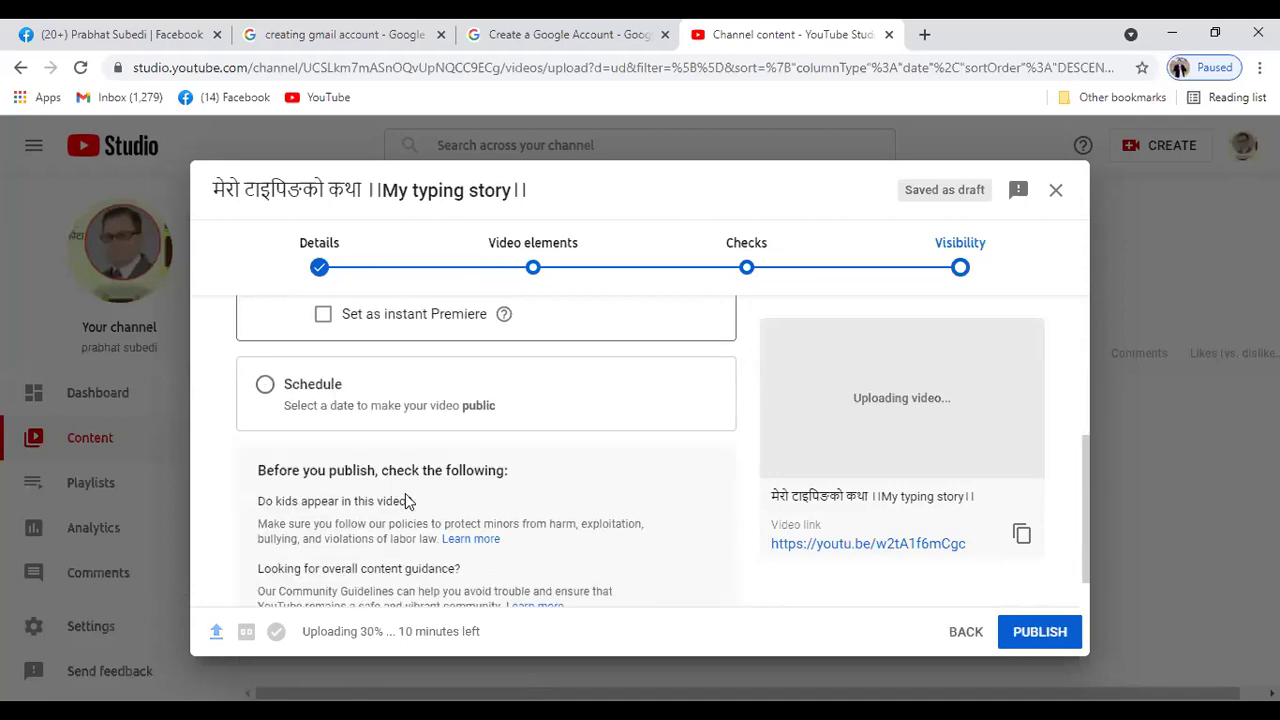
scroll(406, 500, "down", 1)
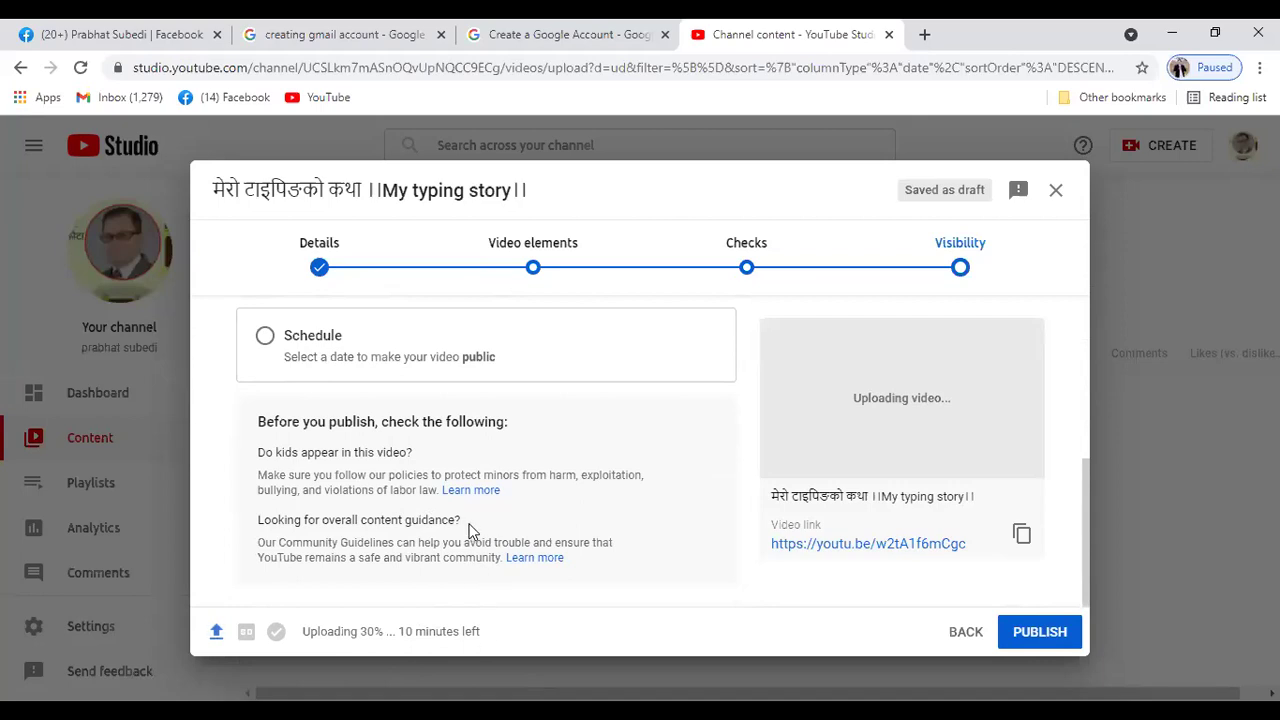
left_click(1040, 632)
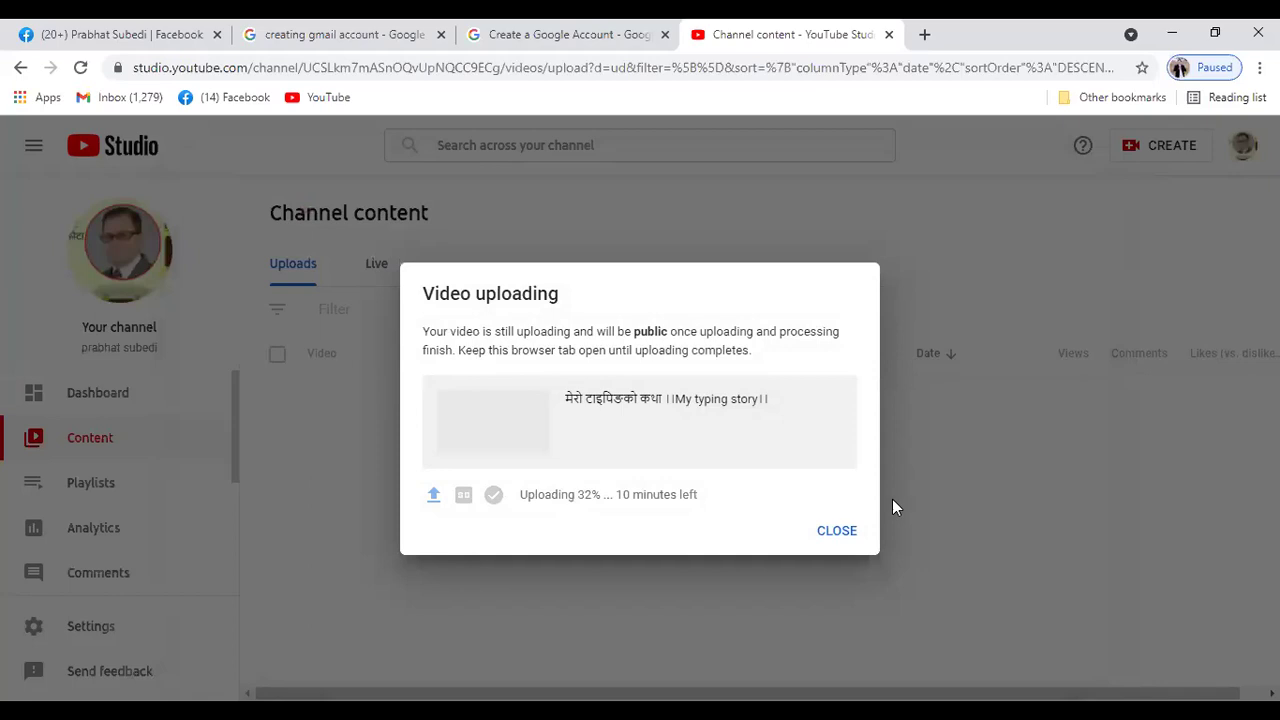
- Dismiss the video uploading notice, then check the account options and the page address
left_click(833, 532)
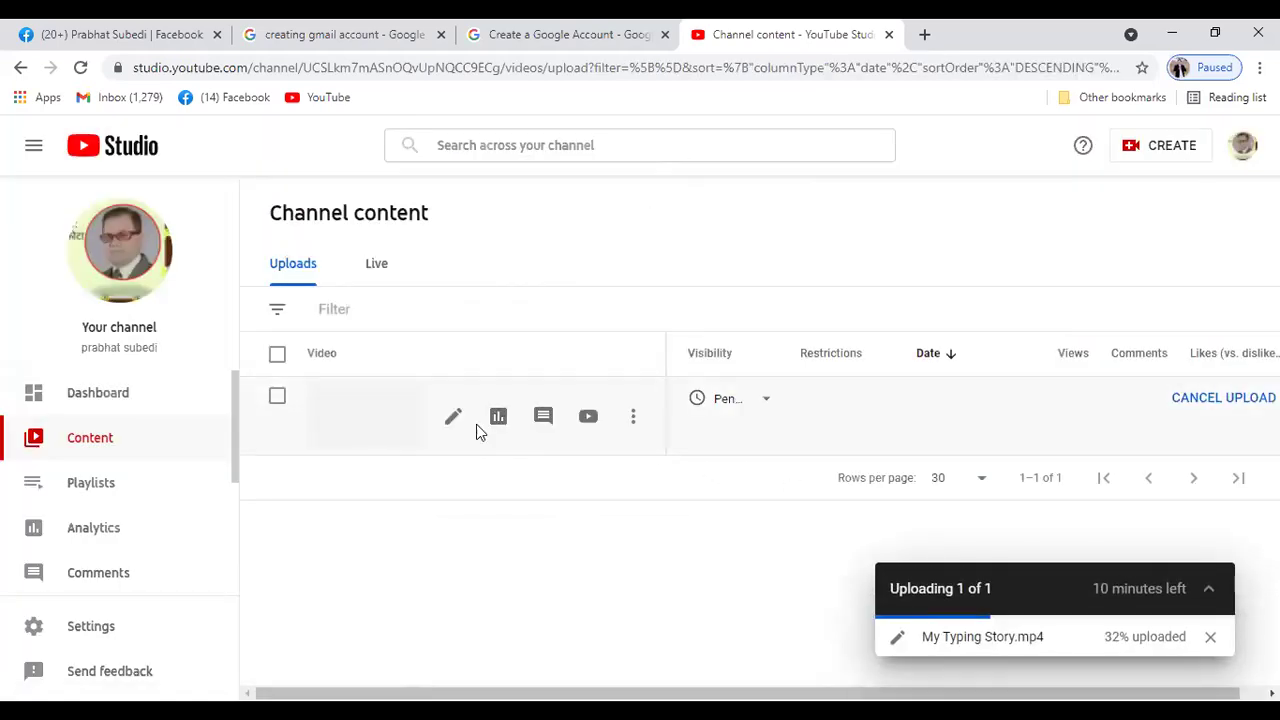
left_click(1245, 155)
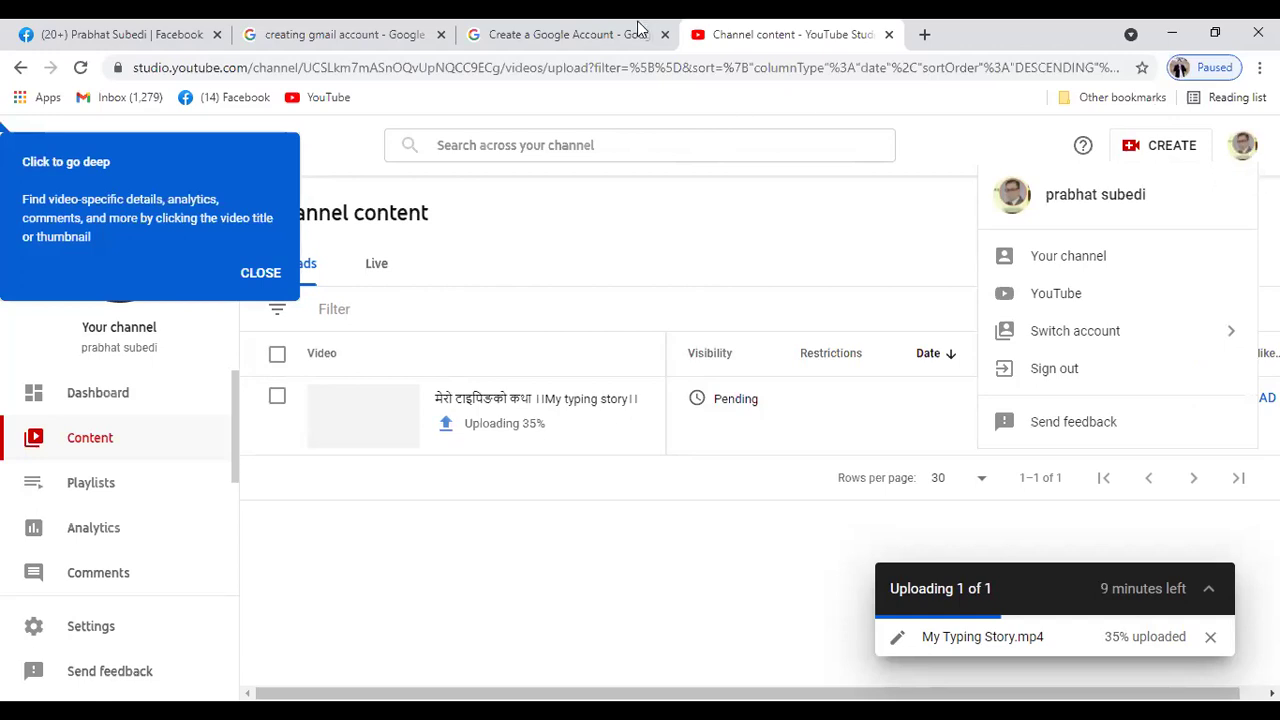
left_click(686, 66)
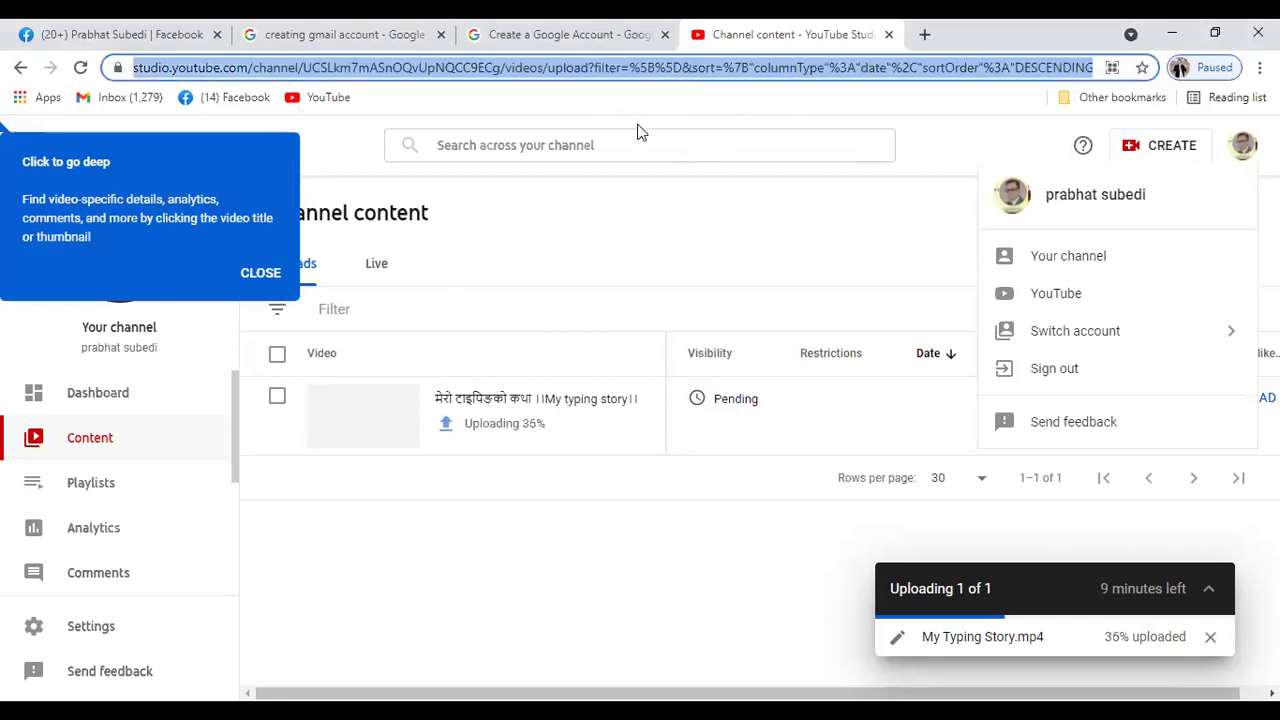
- Search the channel for 'vsn nepal', clear it, go back and close the Upload videos dialog
left_click(643, 143)
type("v")
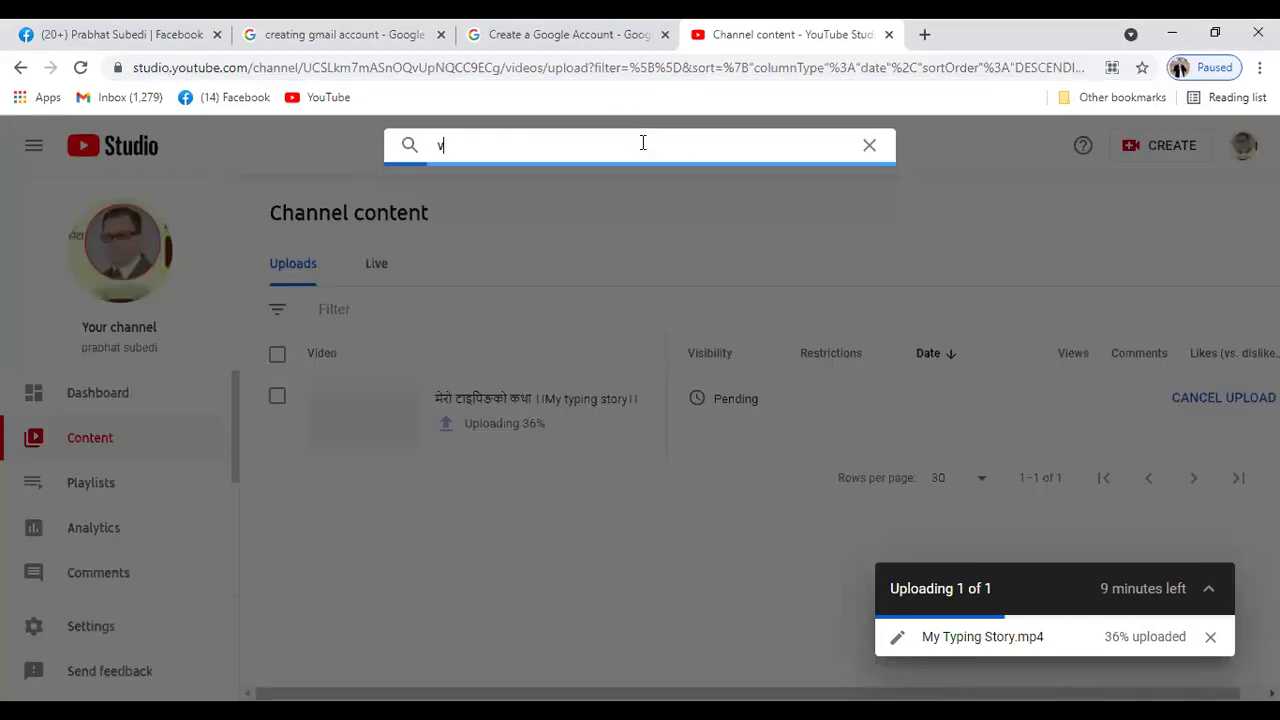
type("sn nepal")
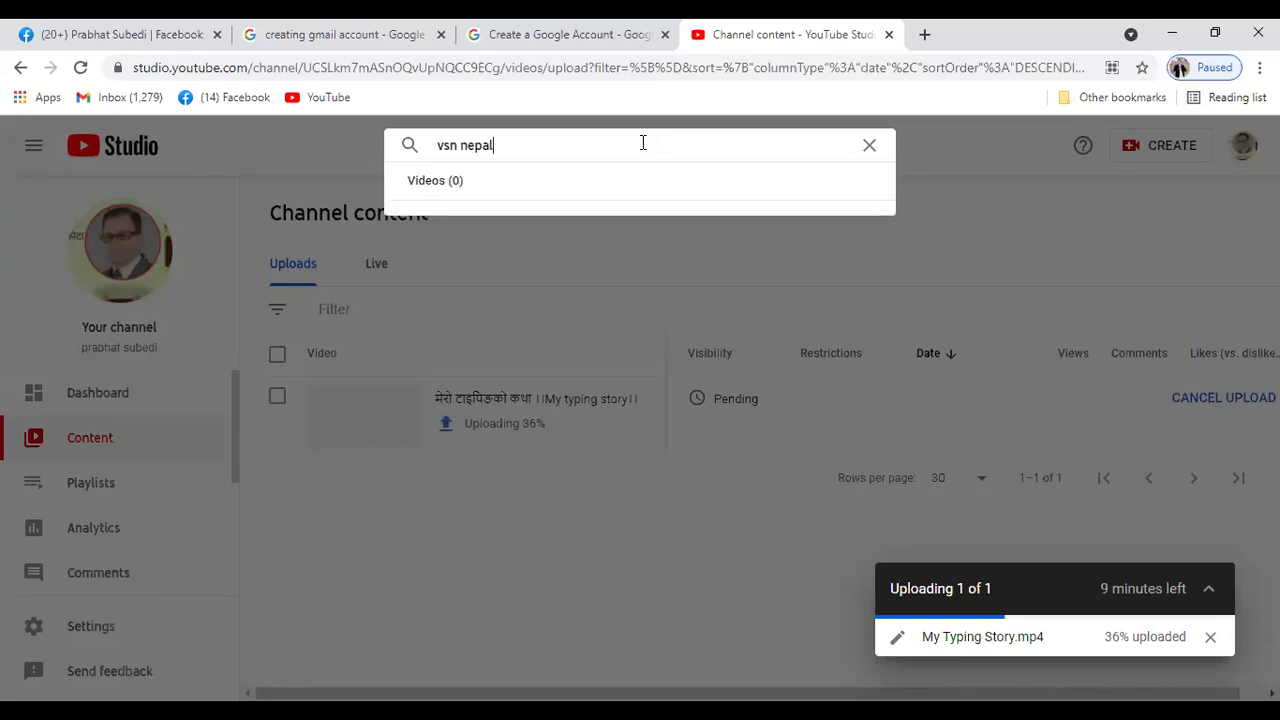
left_click(868, 147)
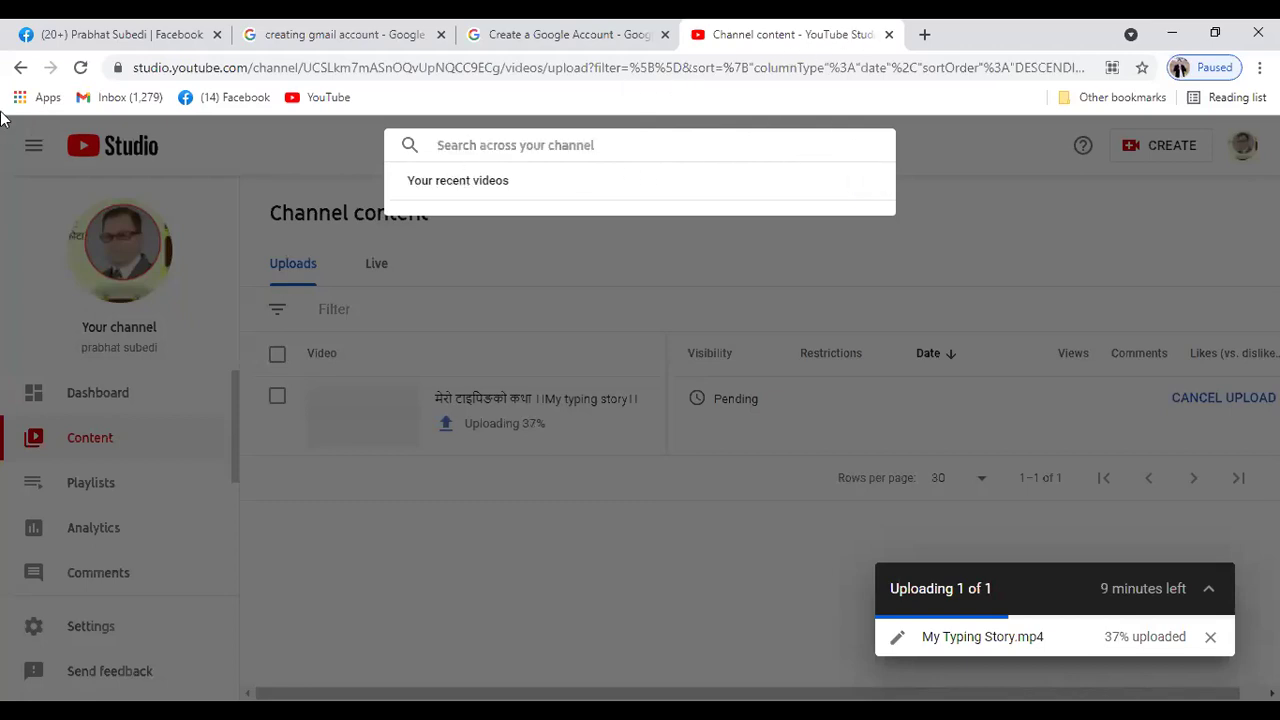
left_click(20, 68)
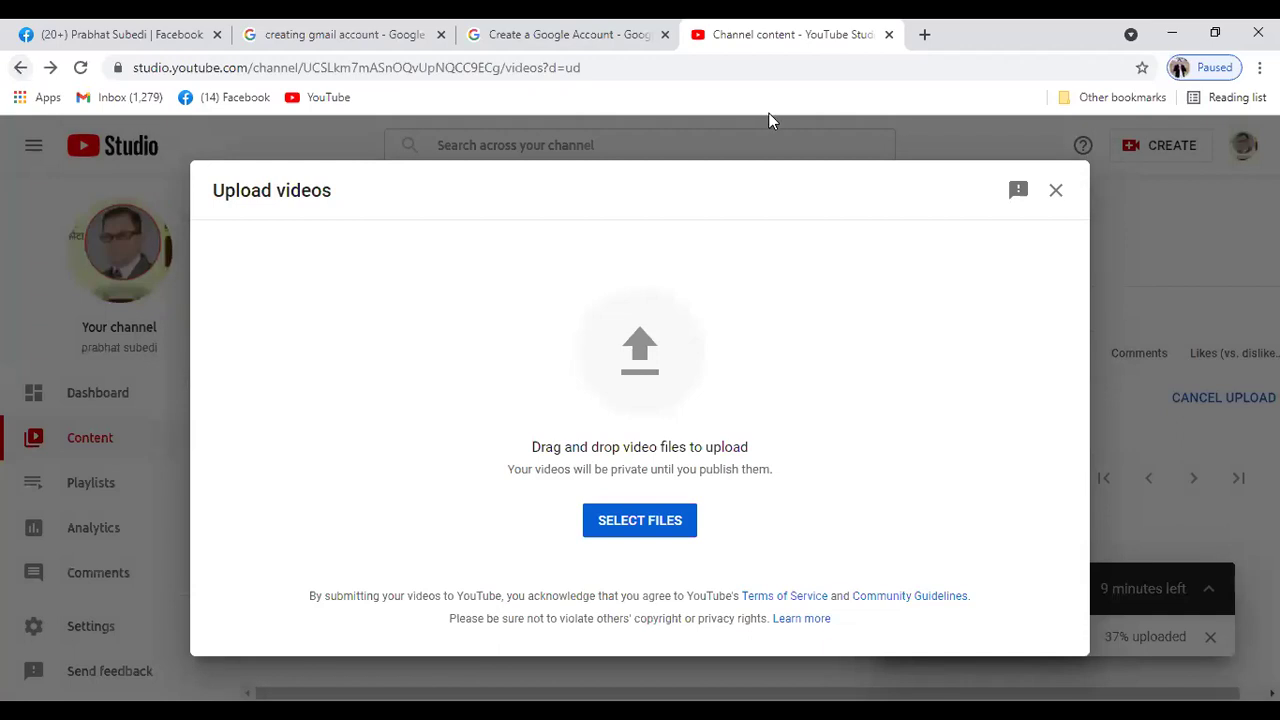
left_click(1057, 192)
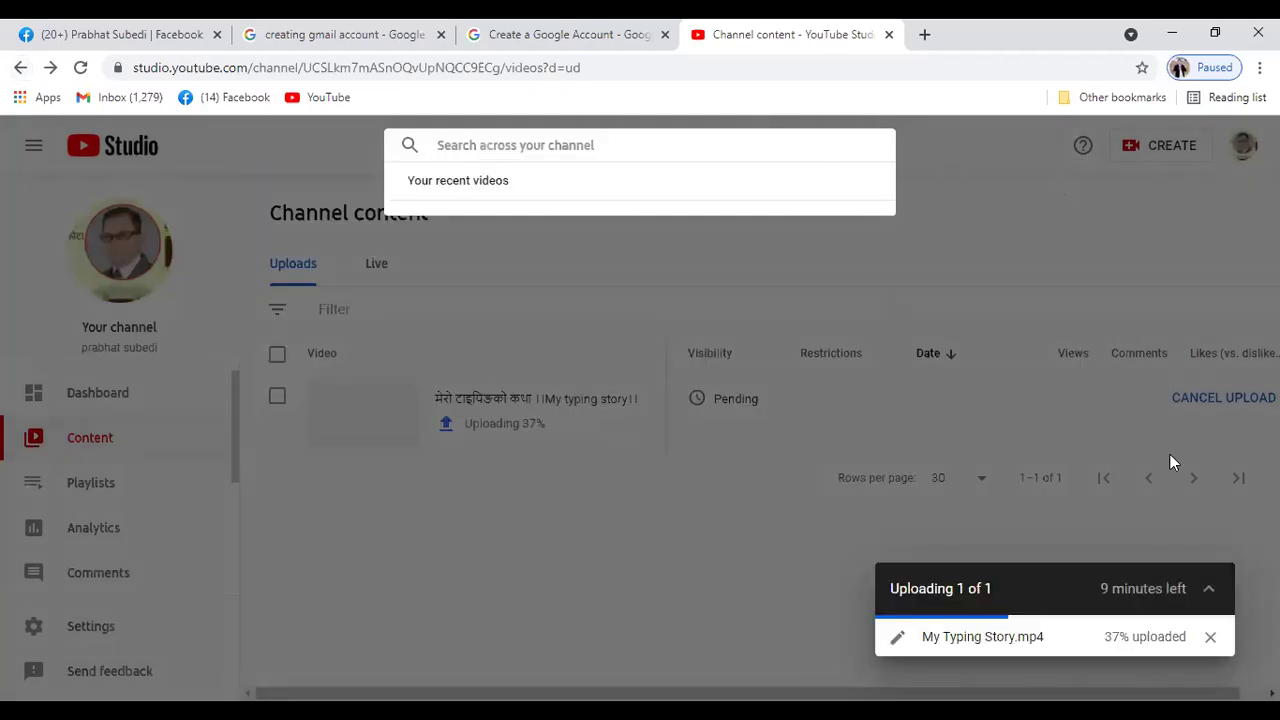
- Cancel the video's upload, briefly search 'vsn nepal', and close the YouTube Studio tab
left_click(1210, 640)
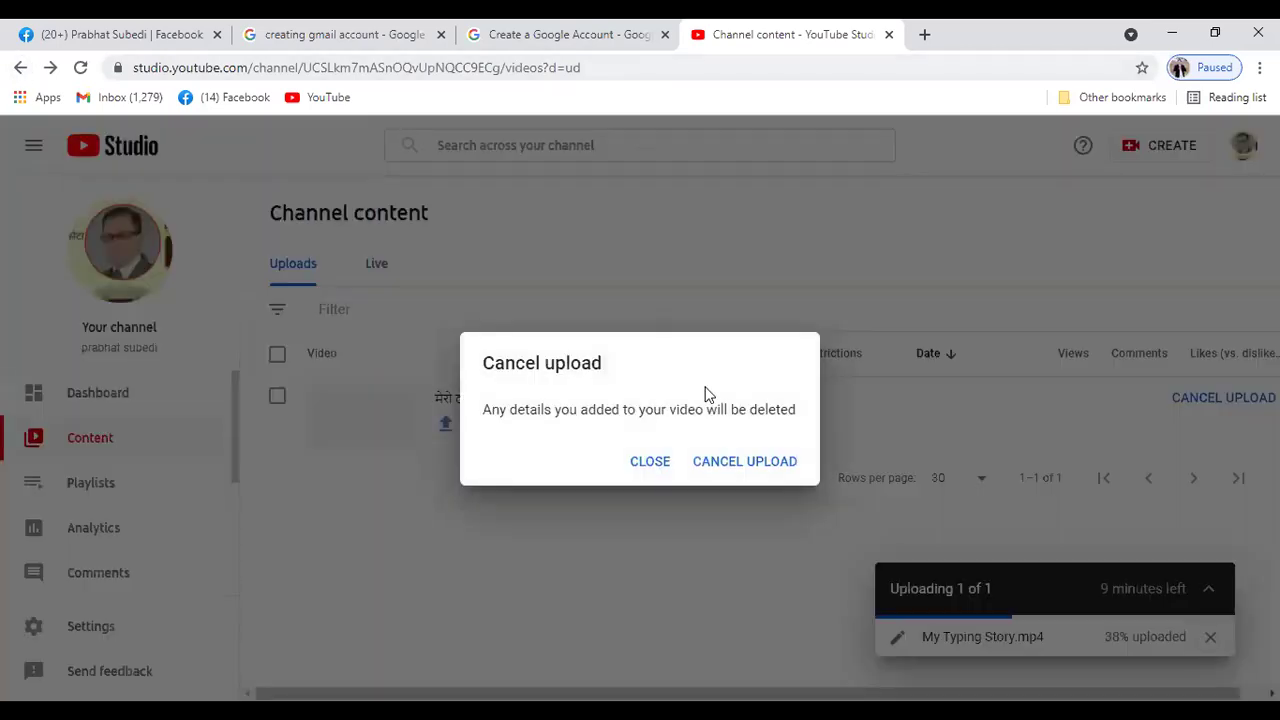
left_click(751, 464)
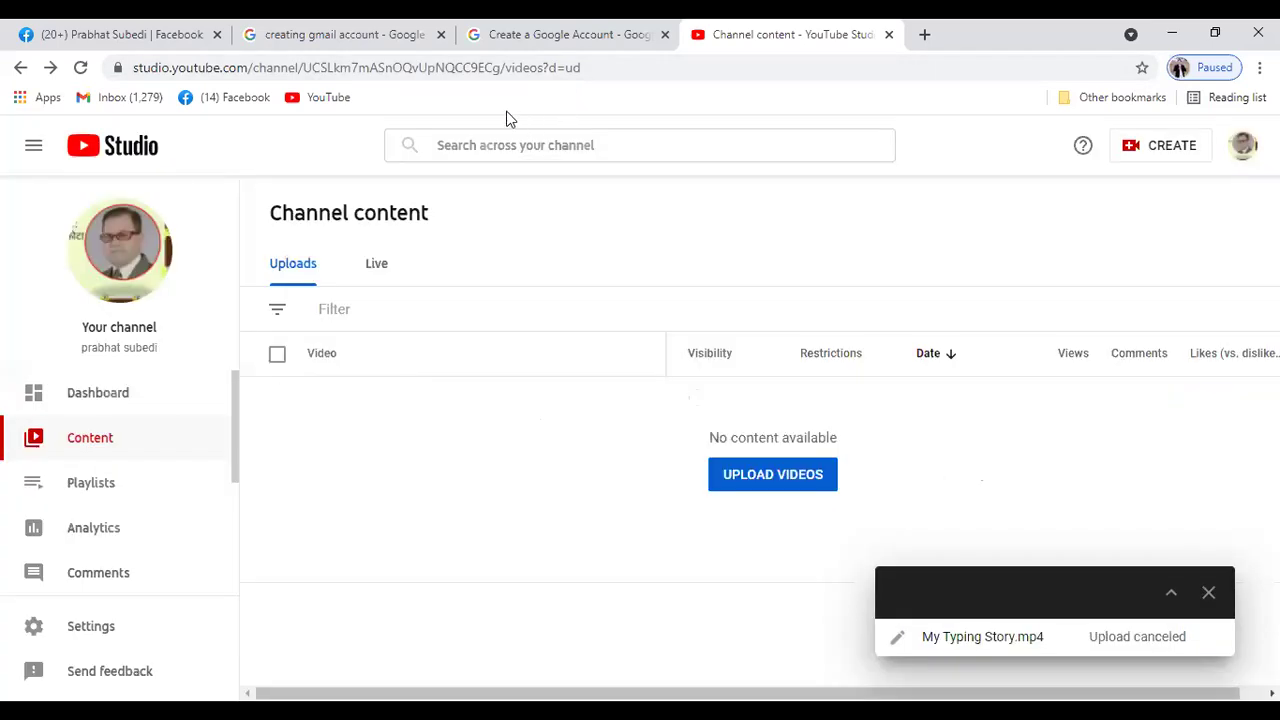
left_click(481, 145)
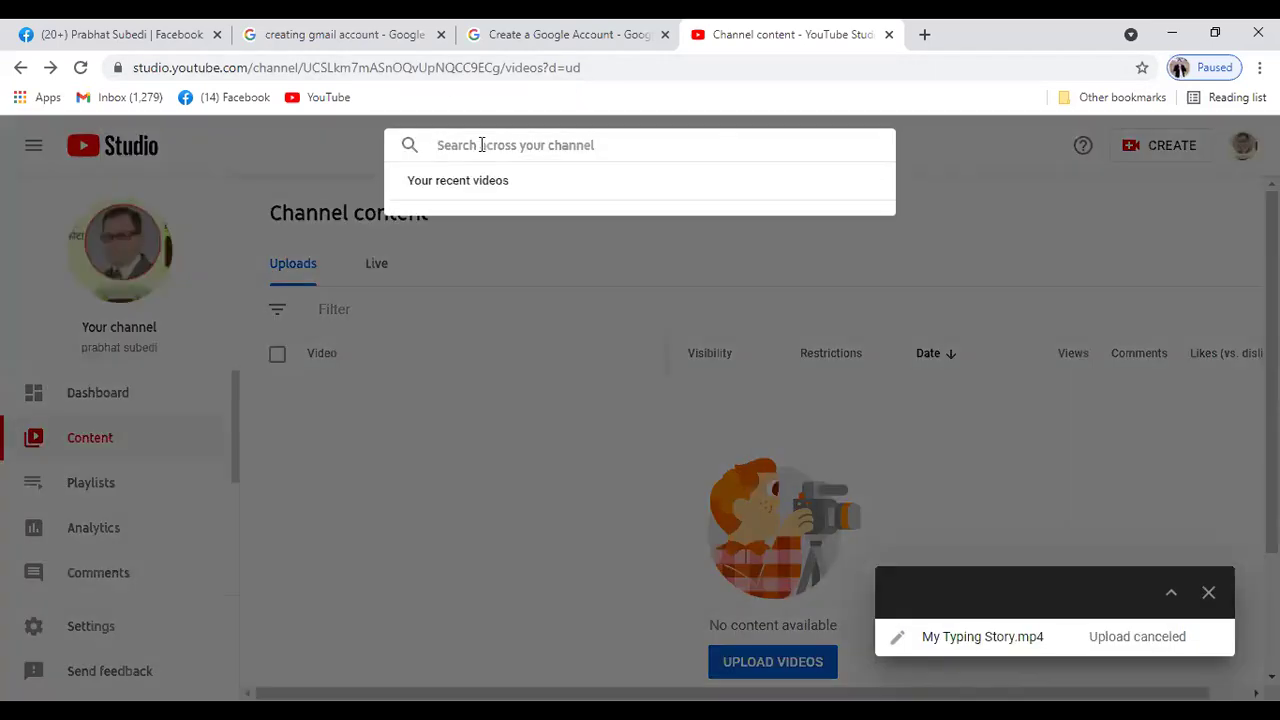
type("vsn nepal")
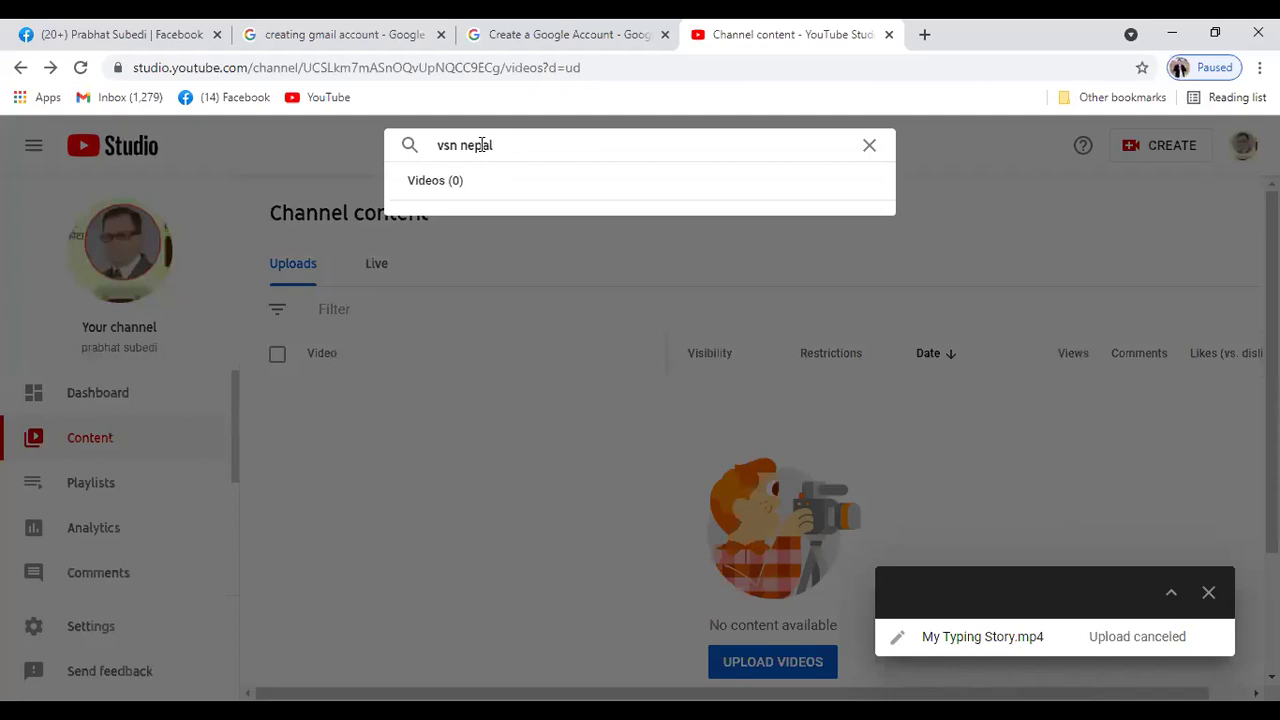
left_click(869, 146)
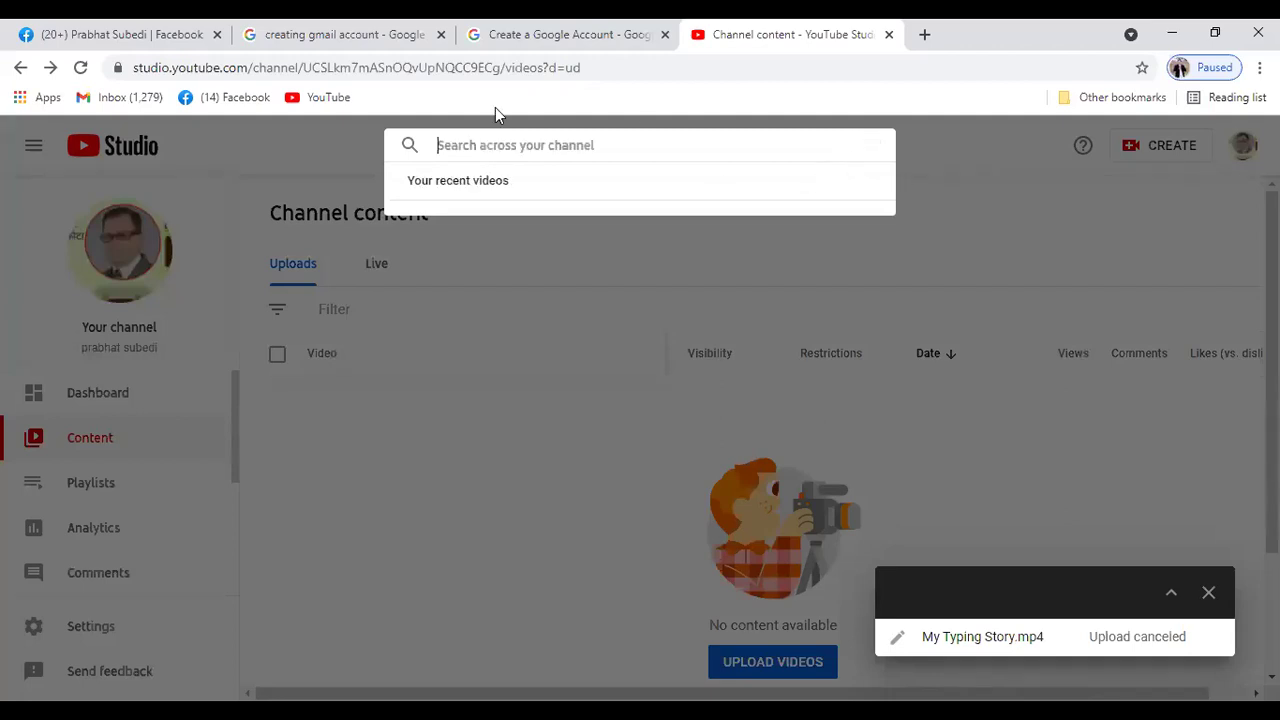
left_click(889, 35)
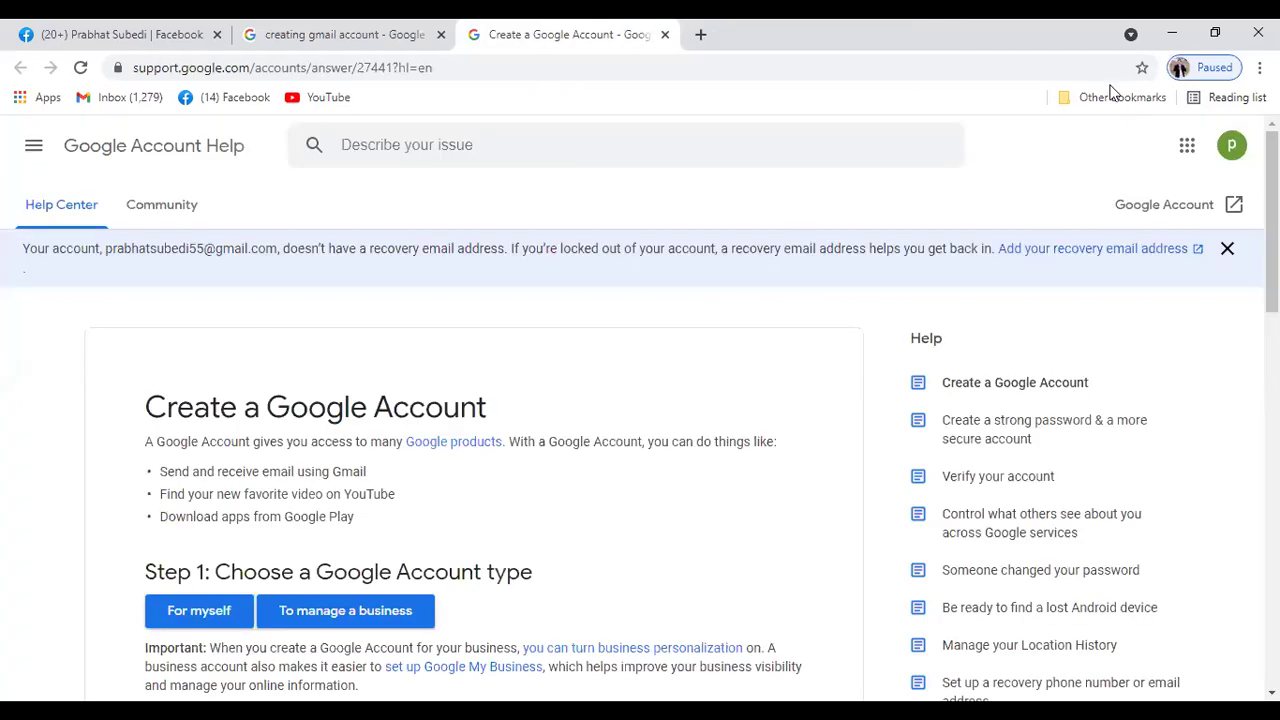